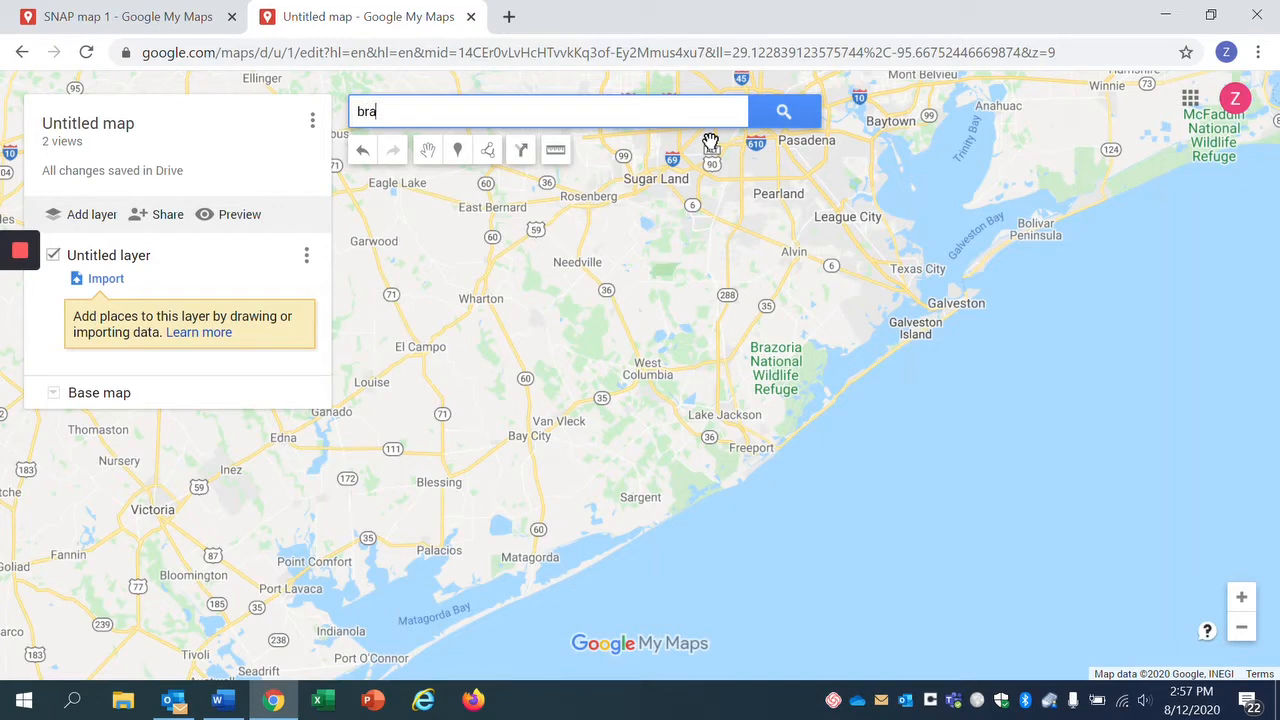
# - Find Brazoria County, Texas, on the map and view the file import options for the untitled layer
pyautogui.write('zoria c')
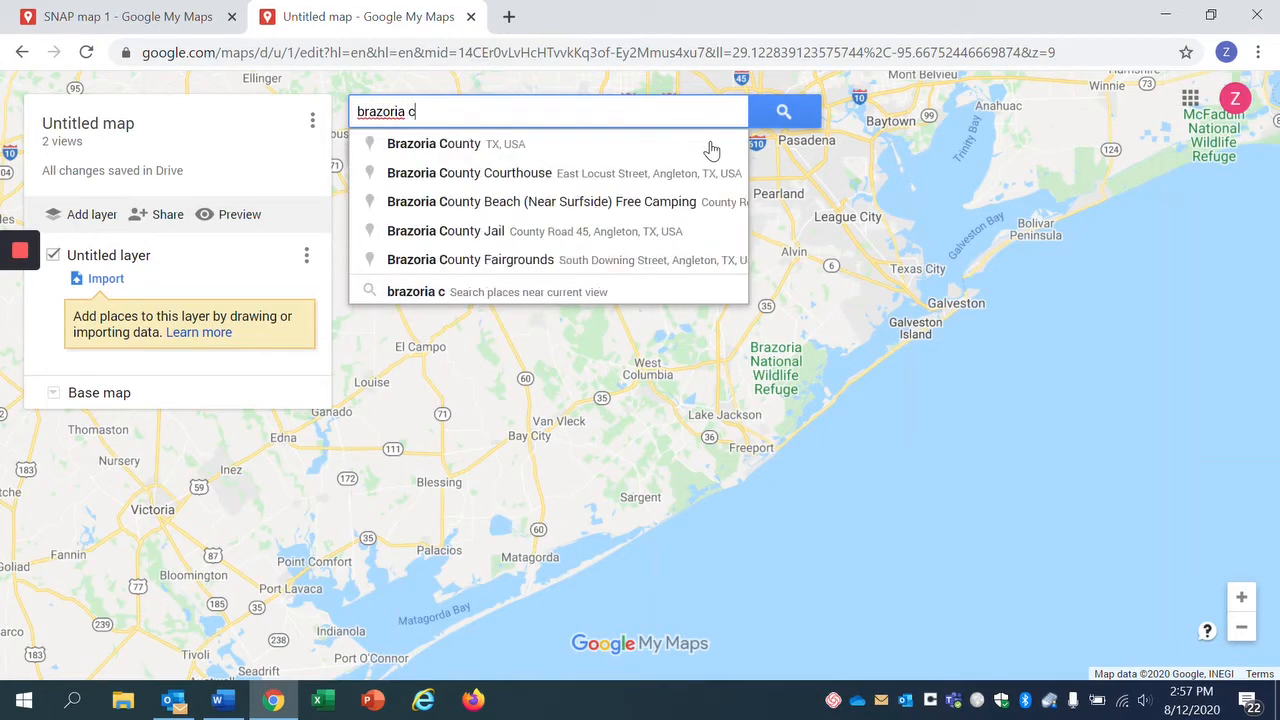
pyautogui.write('ounty texas')
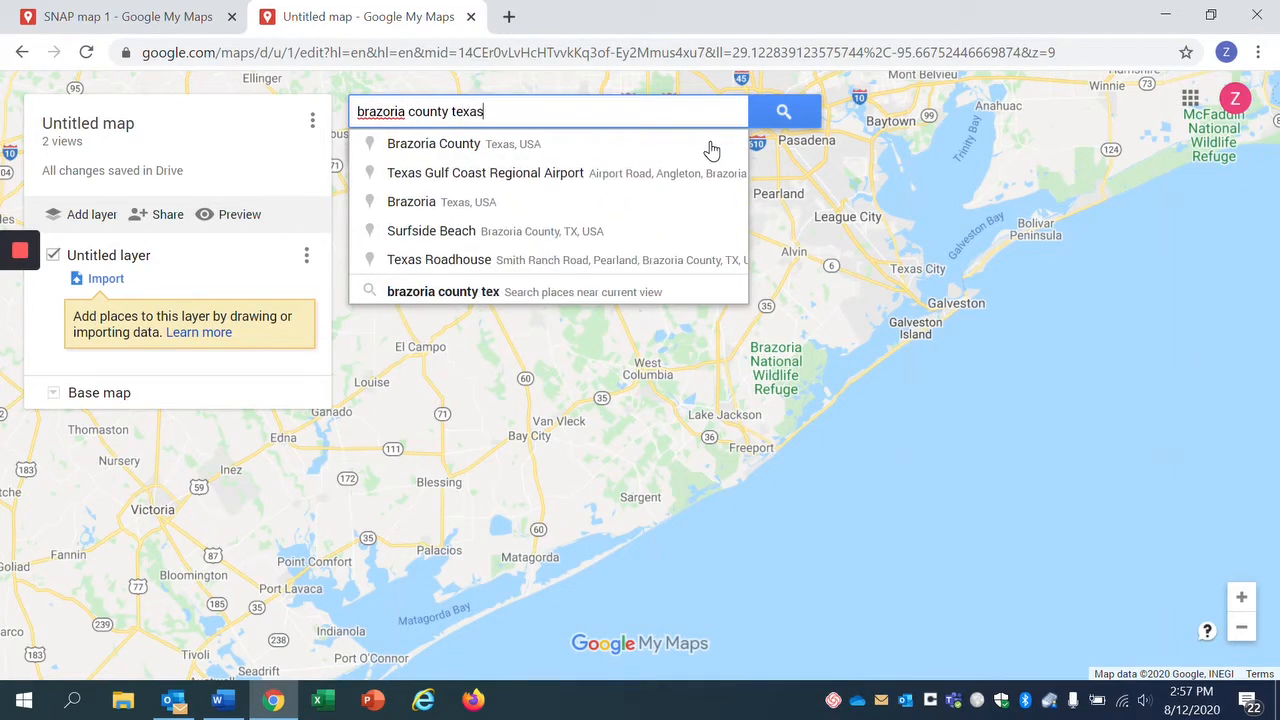
pyautogui.click(560, 140)
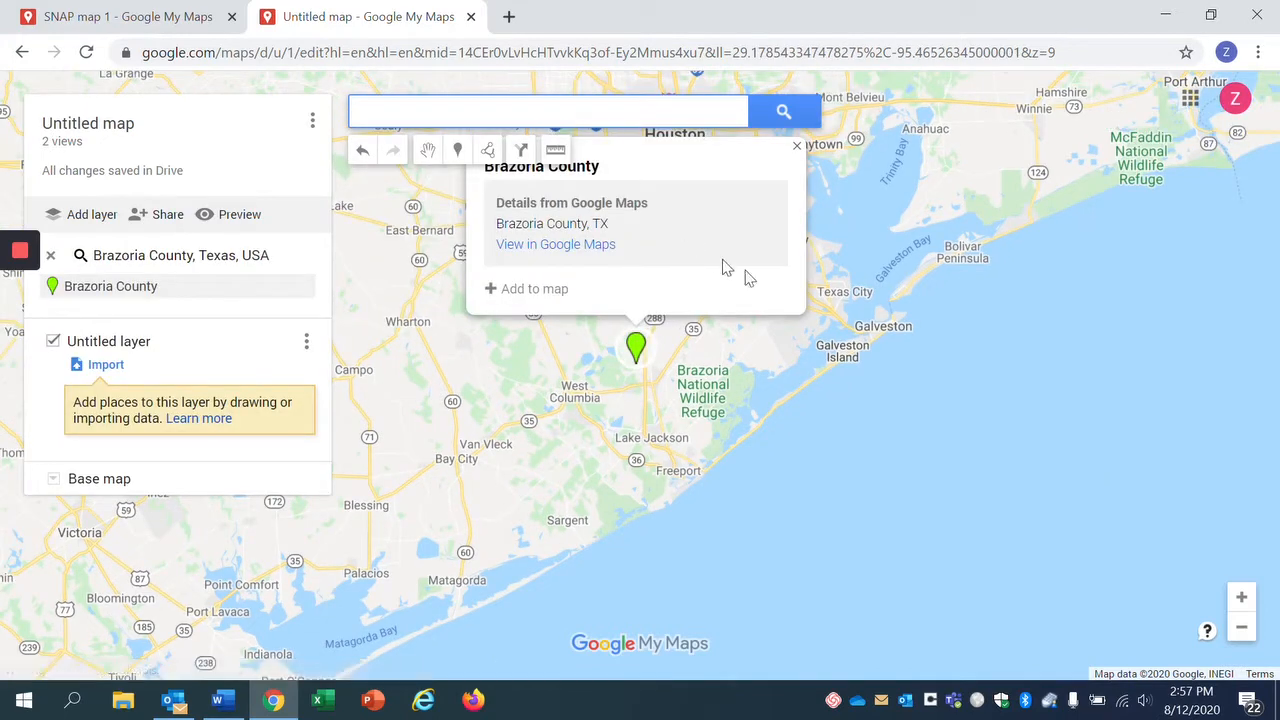
pyautogui.click(796, 147)
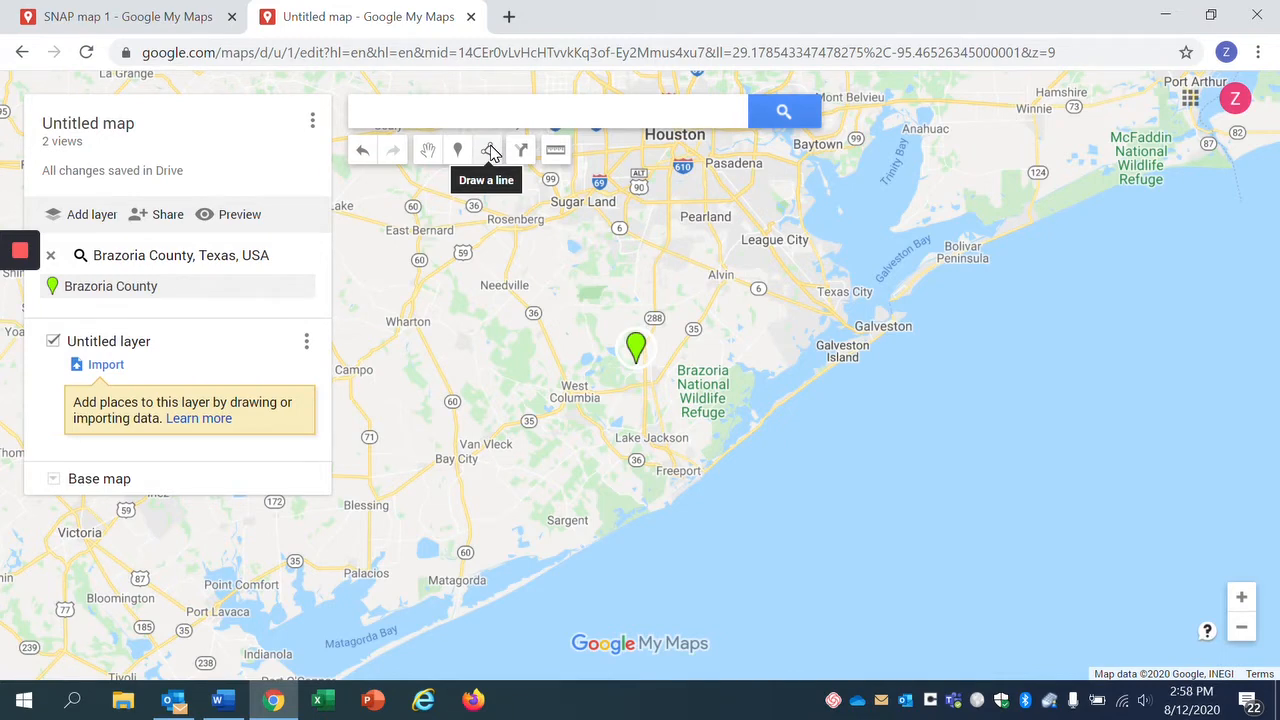
pyautogui.click(107, 365)
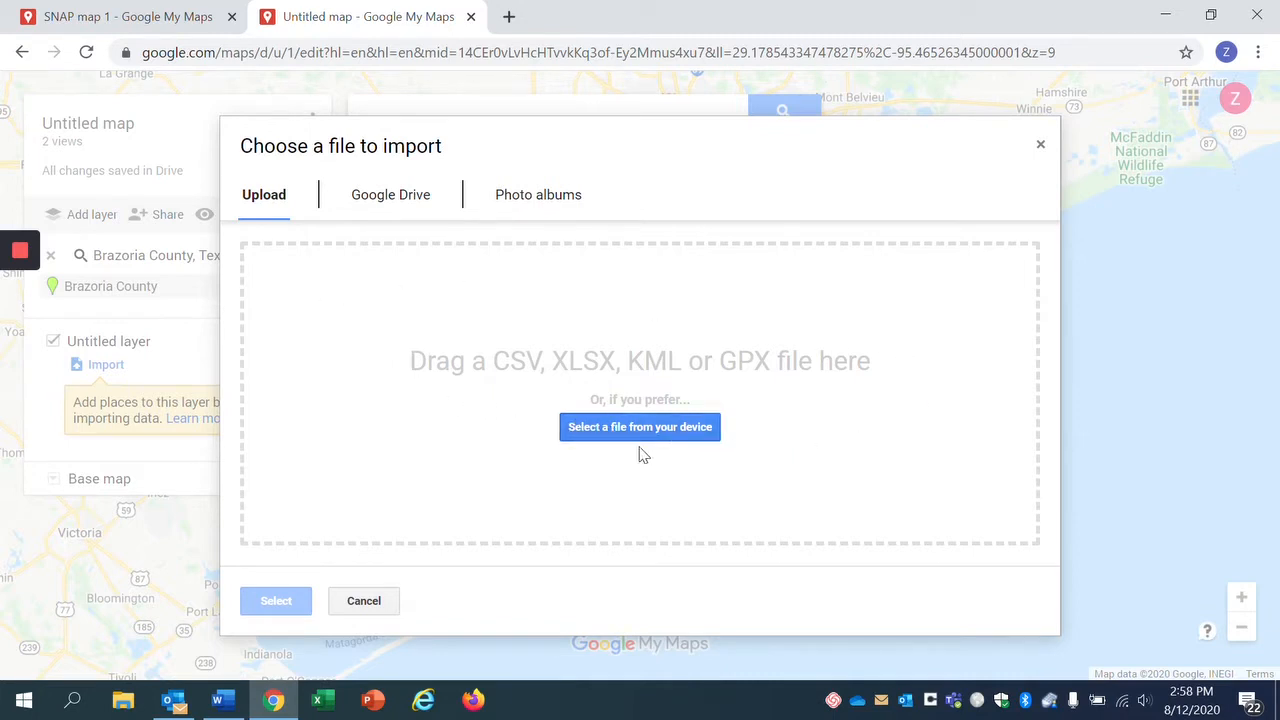
pyautogui.click(1039, 149)
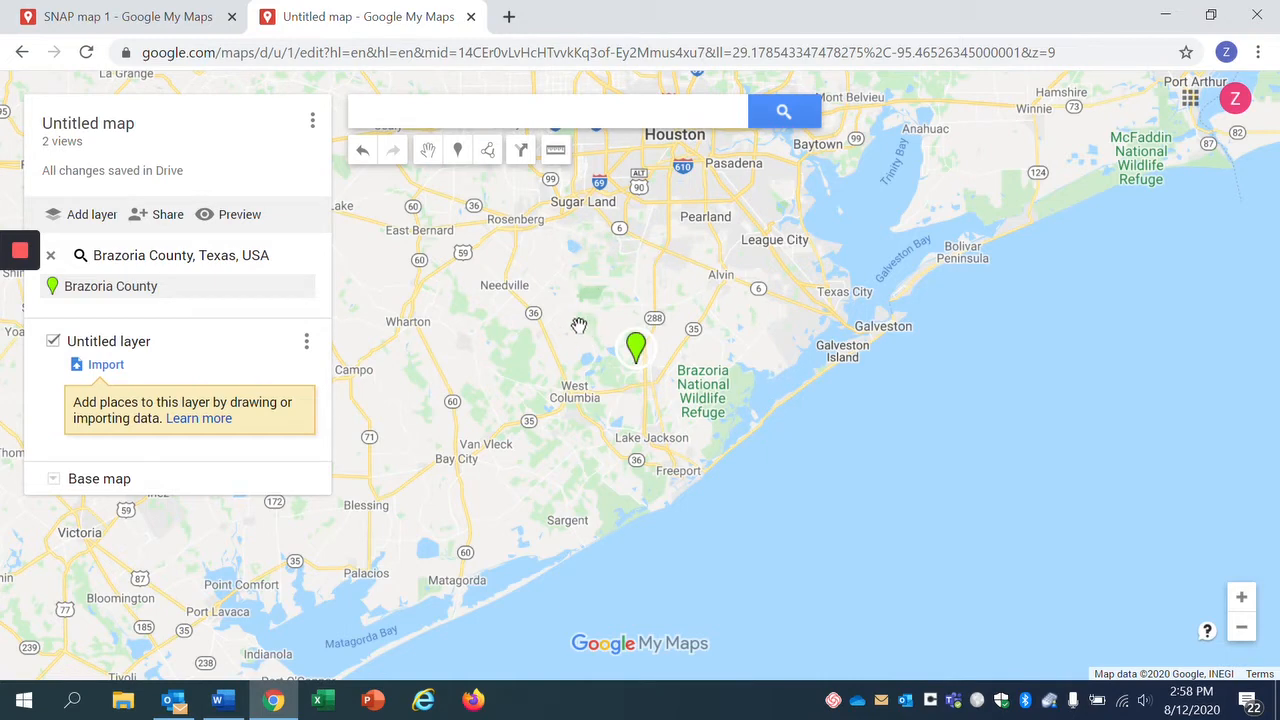
# - Search the web for "brazoria county kml" in a new tab and download the Texas Counties KML file from ERCOT.com
pyautogui.click(508, 19)
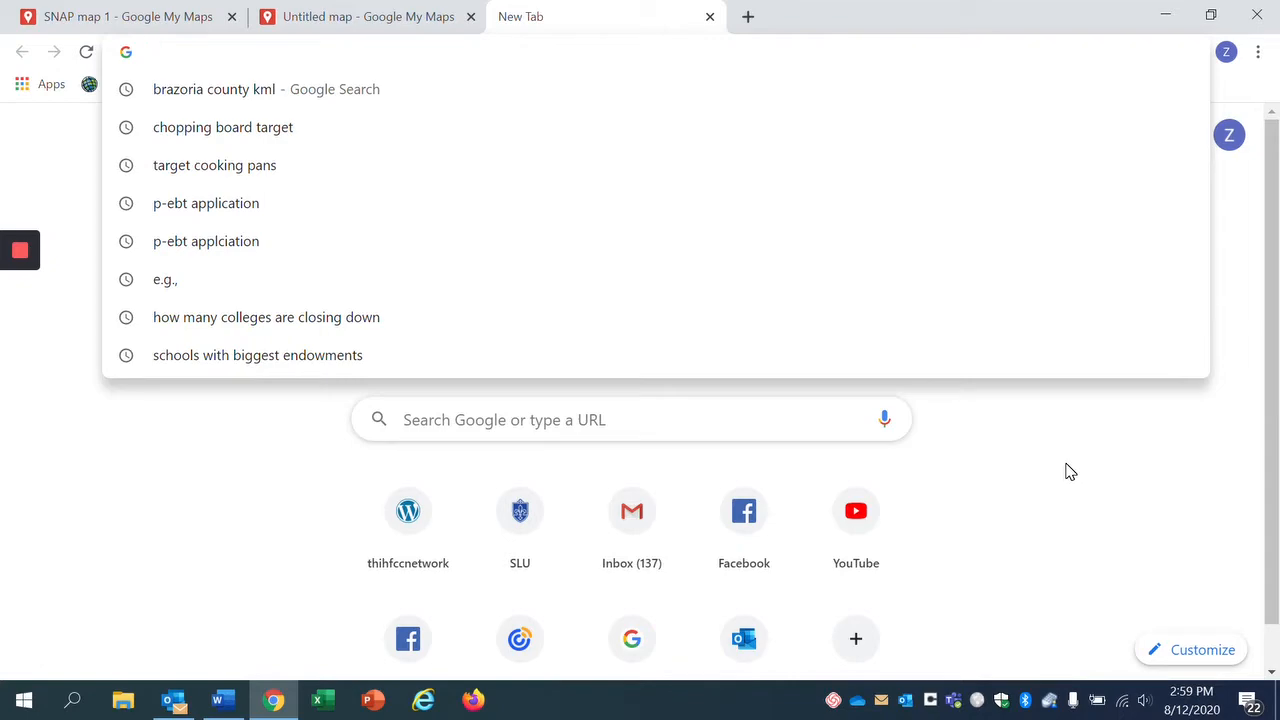
pyautogui.write('br')
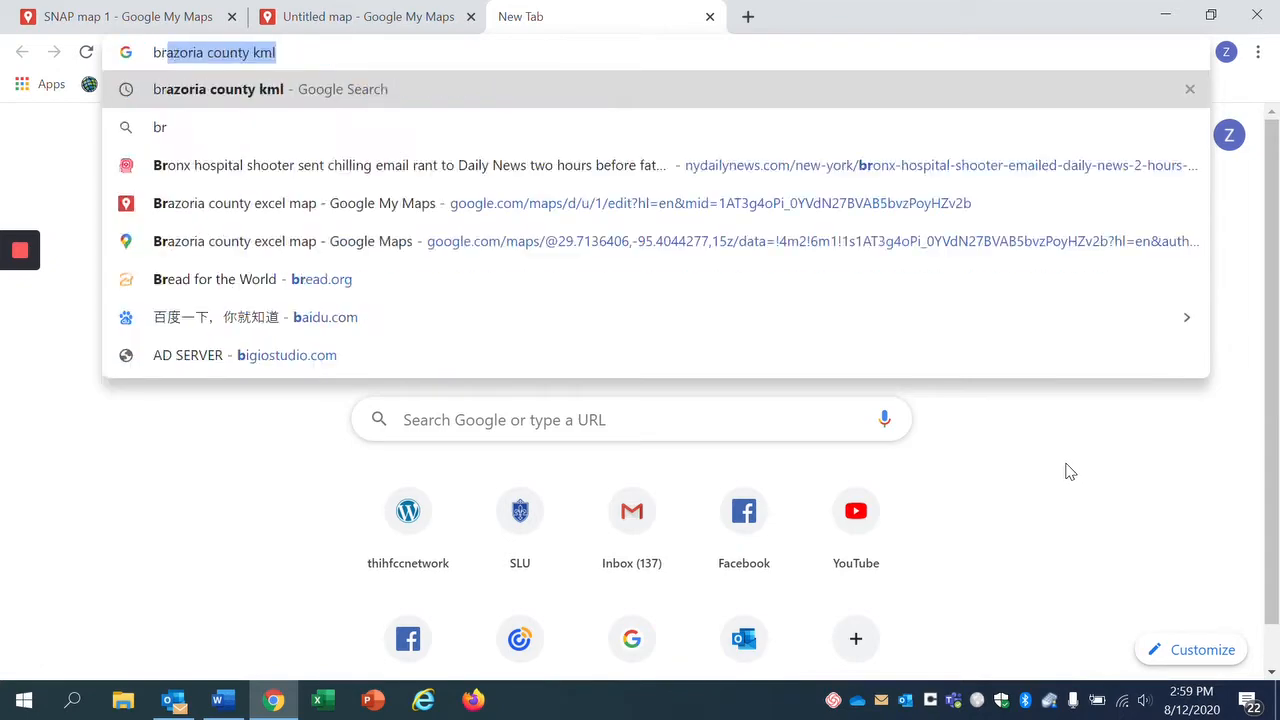
pyautogui.write('azoria county kml')
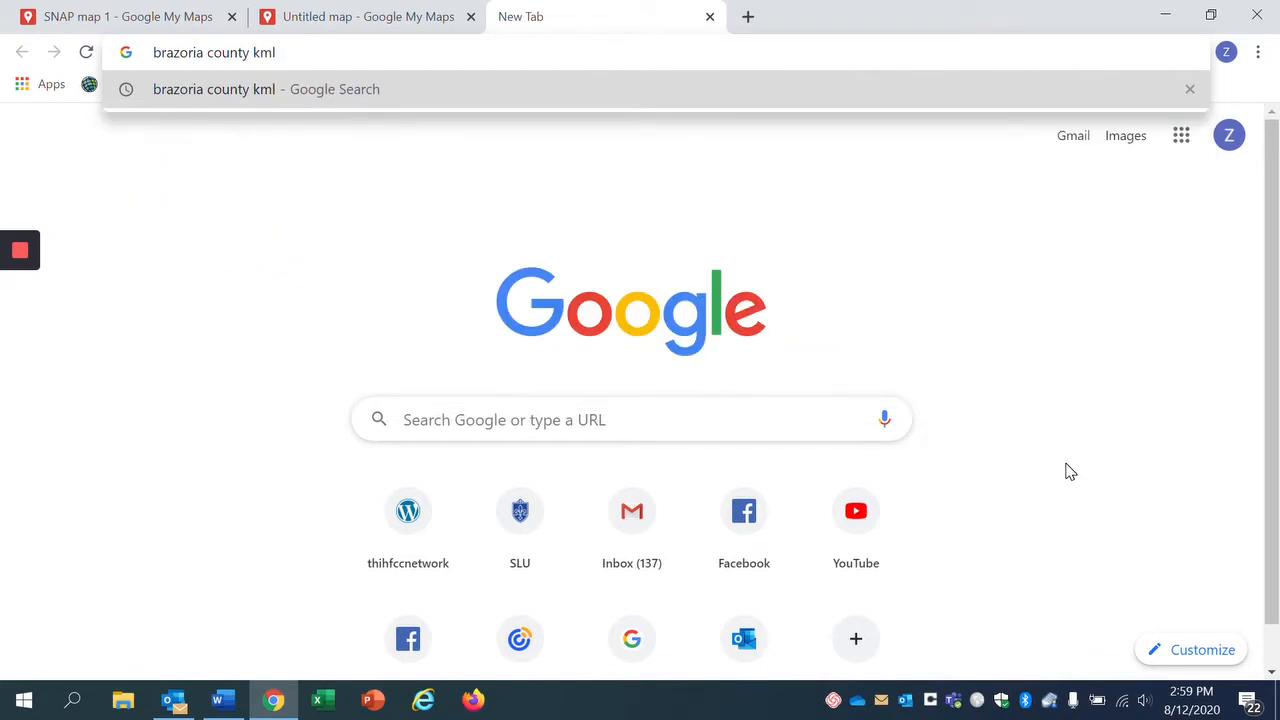
pyautogui.press('Return')
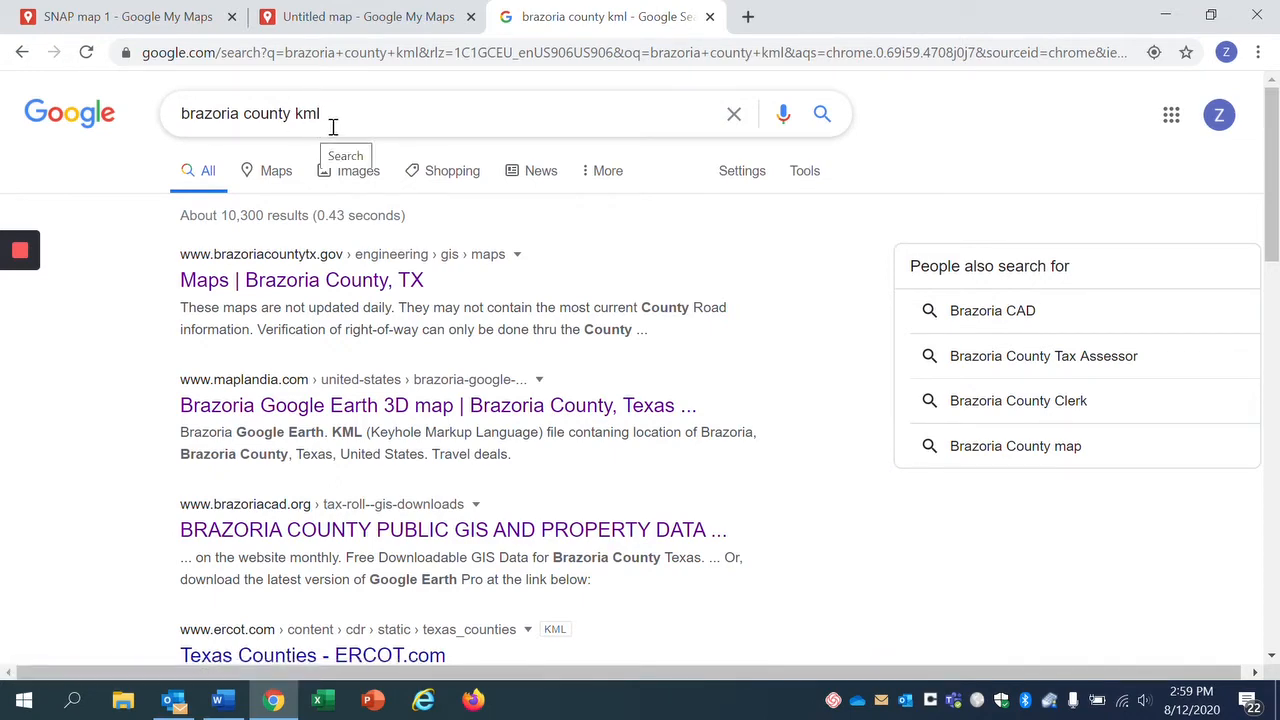
pyautogui.scroll(-2, 333, 127)
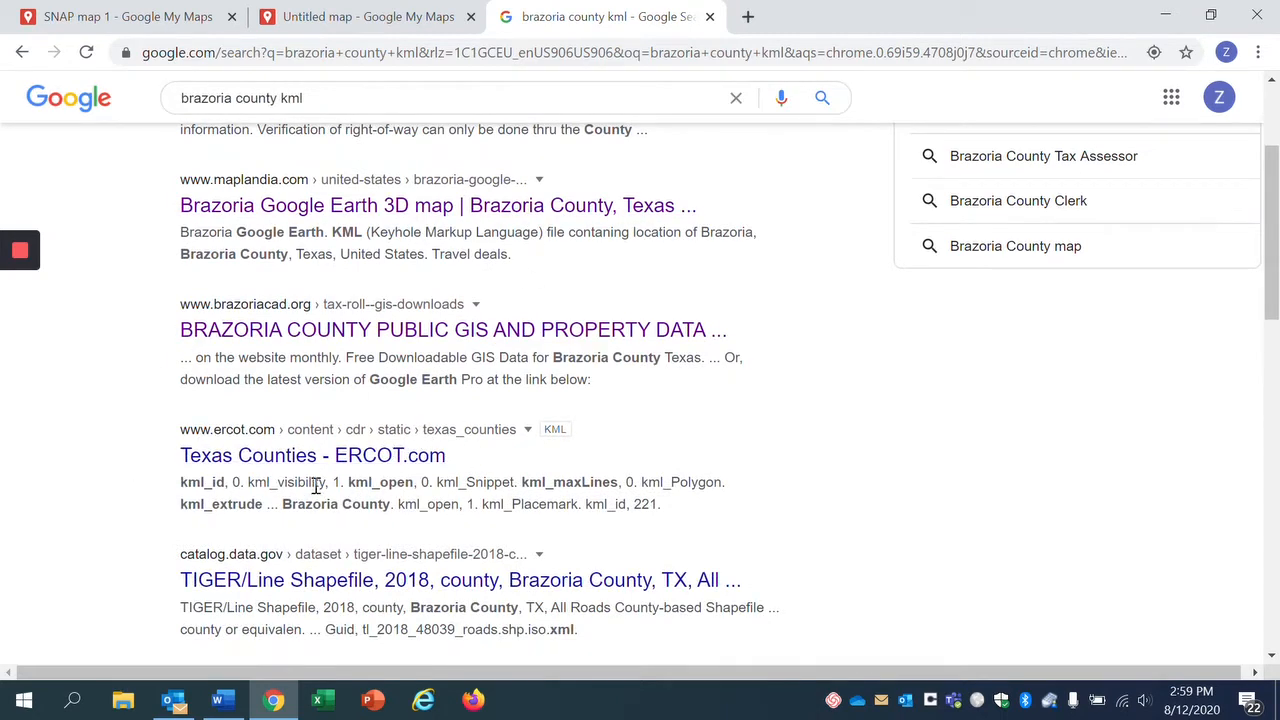
pyautogui.click(265, 470)
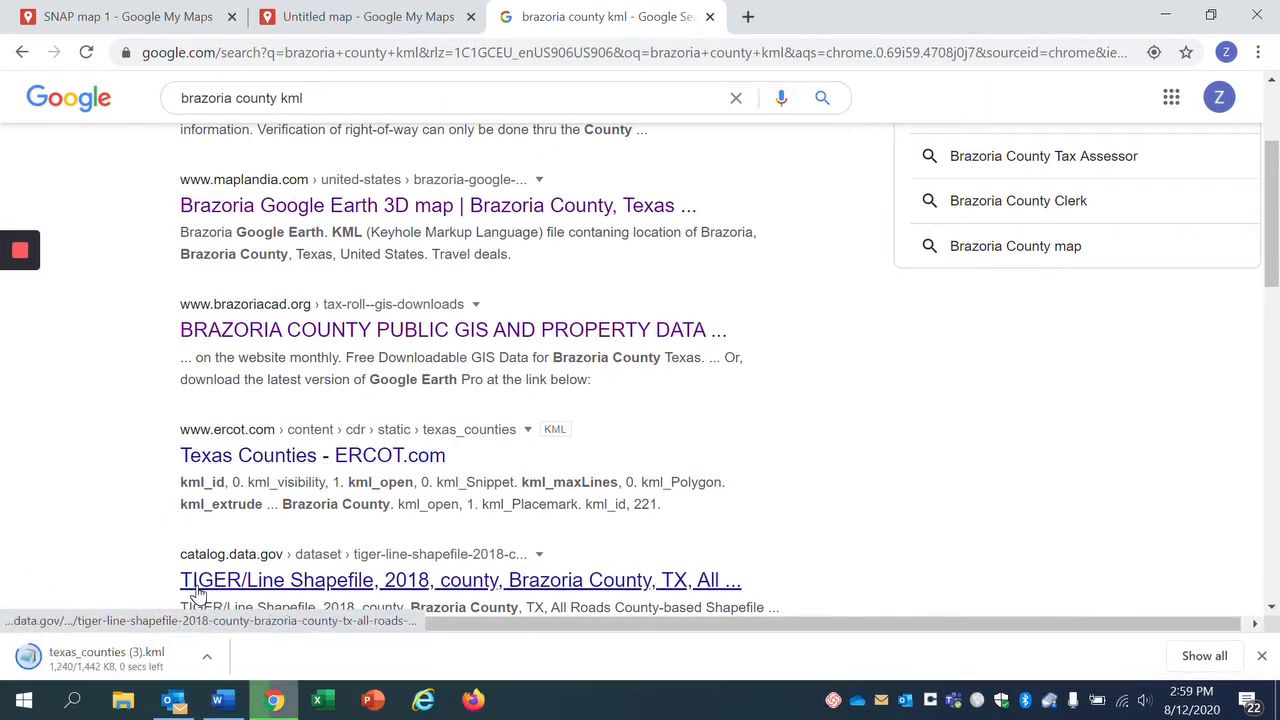
# - Open the downloaded texas_counties (3).kml file, look through the beginning of its code and close it
pyautogui.click(140, 652)
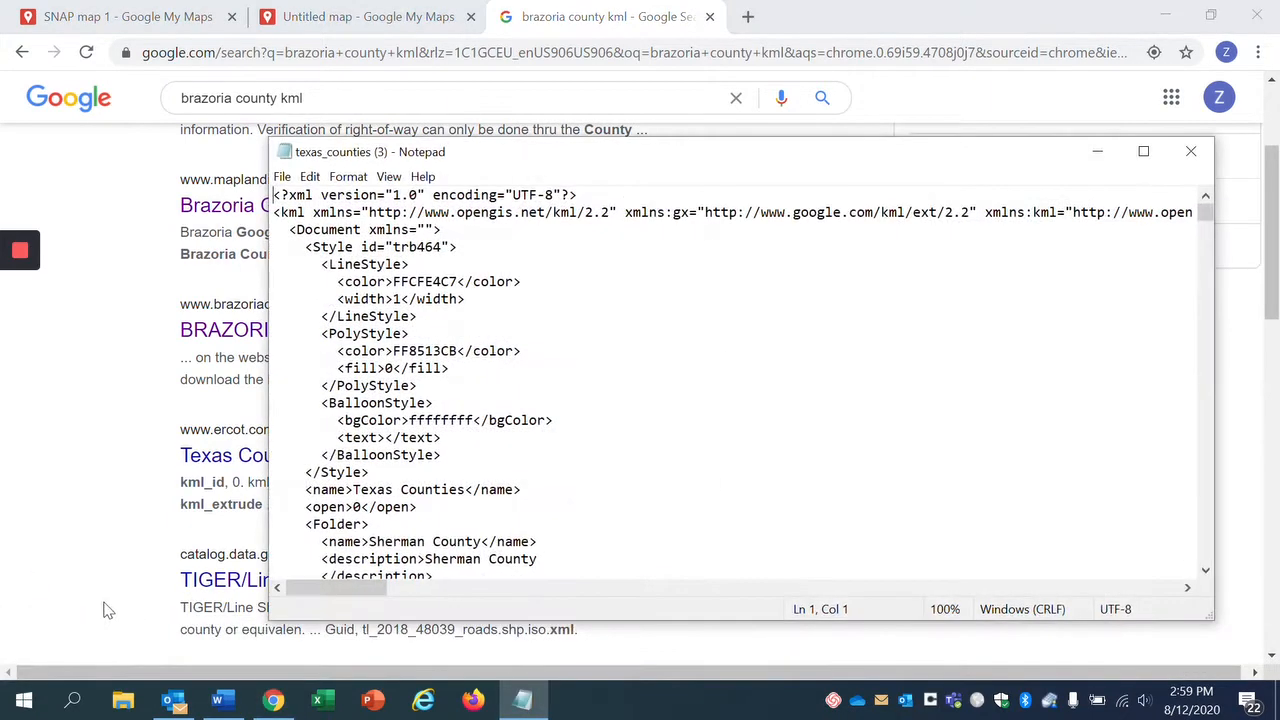
pyautogui.scroll(-4, 694, 409)
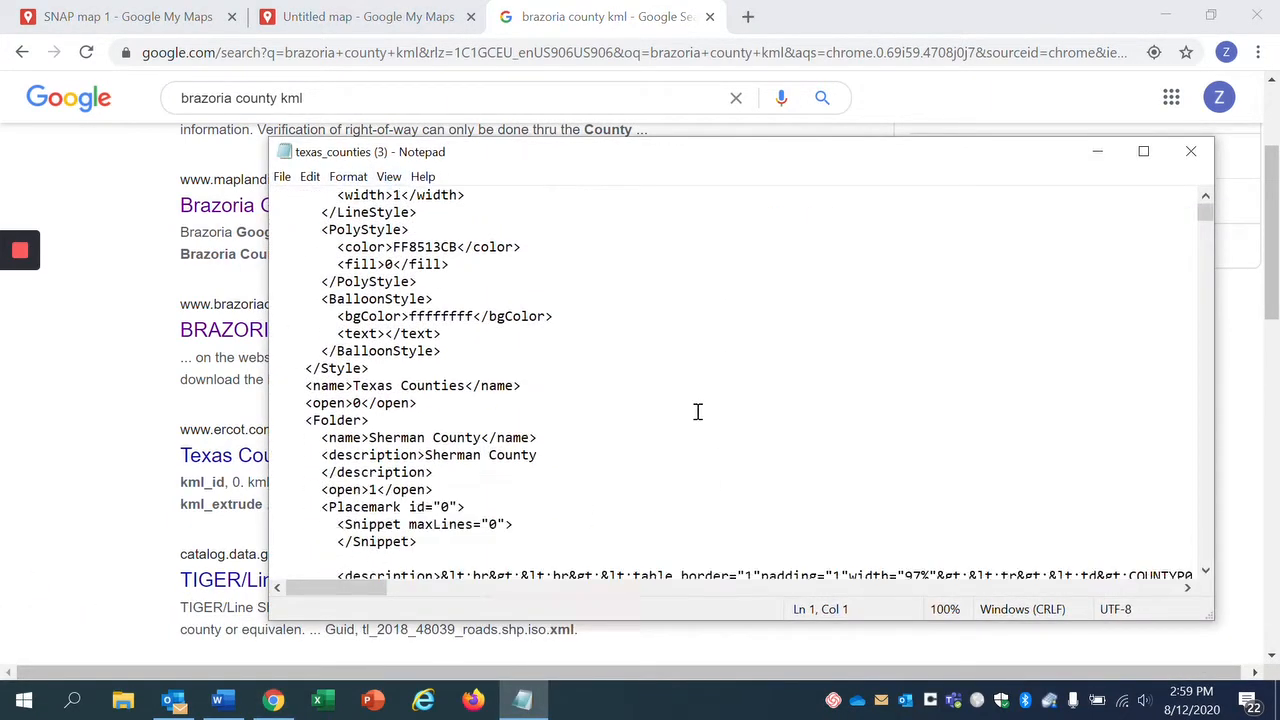
pyautogui.scroll(-3, 698, 412)
pyautogui.scroll(5, 698, 412)
pyautogui.scroll(-5, 698, 412)
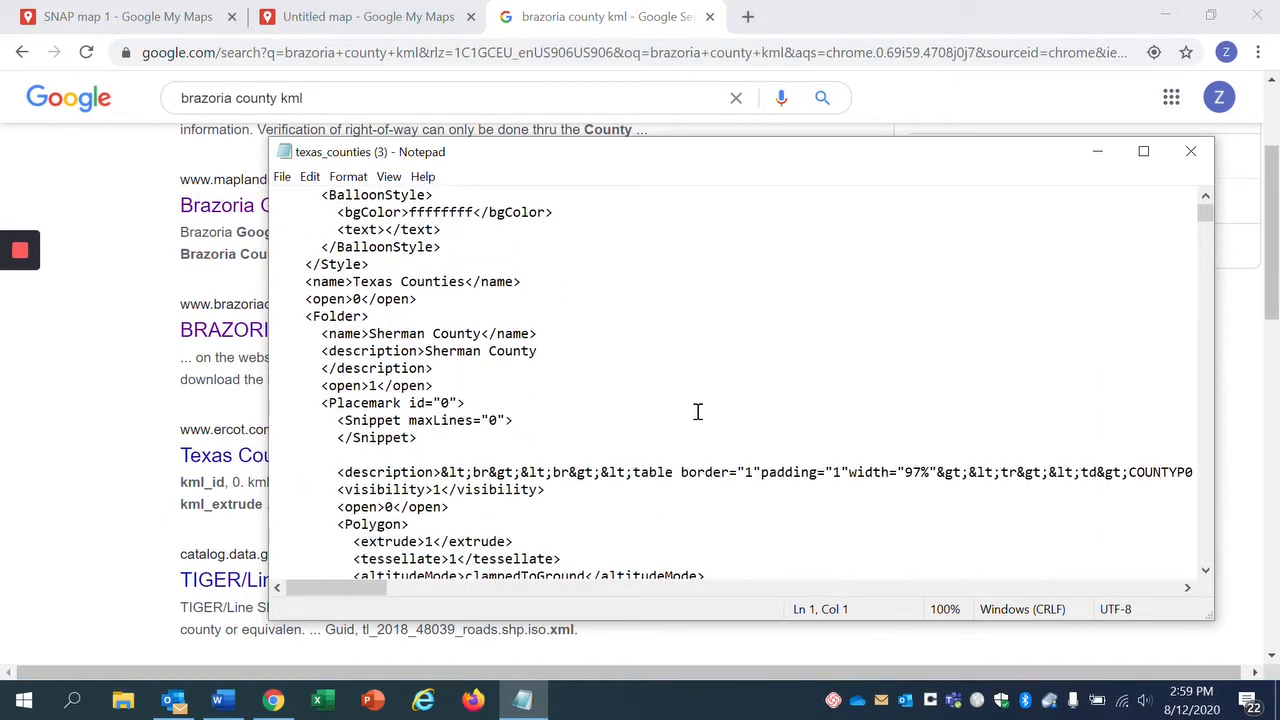
pyautogui.scroll(7, 698, 412)
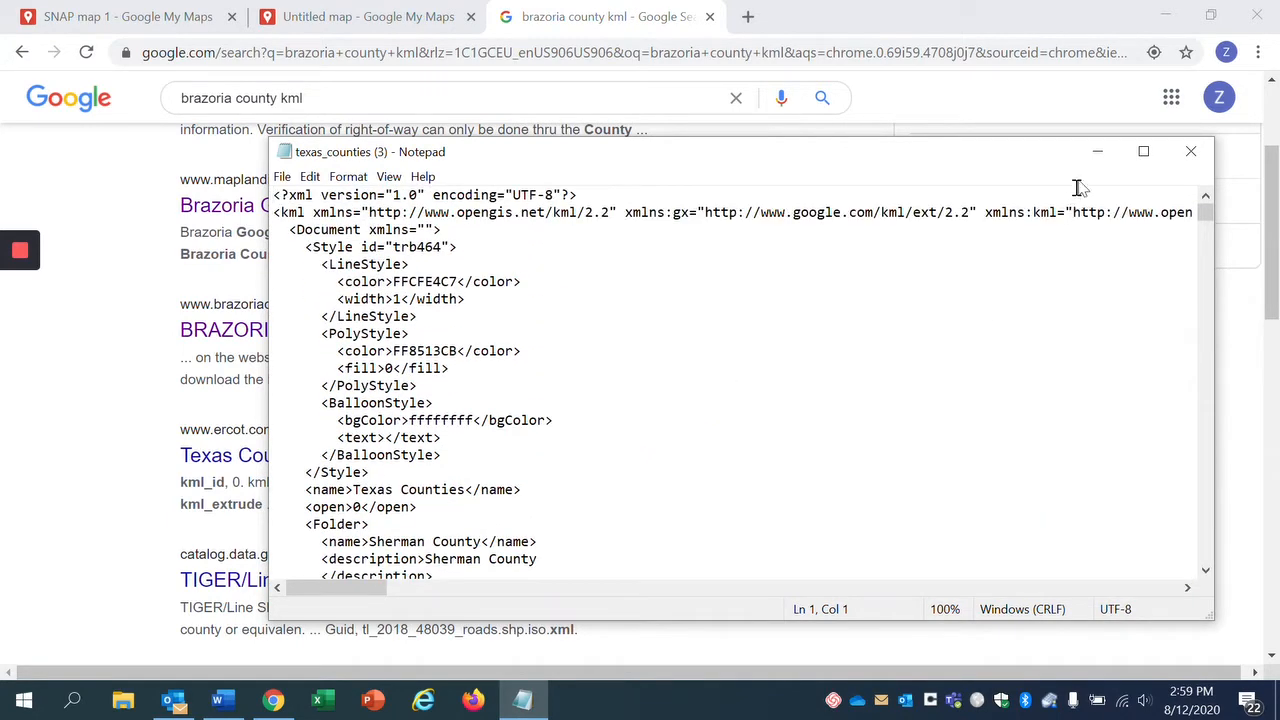
pyautogui.click(1188, 154)
# - Import texas_counties (3) from the Downloads folder into the untitled layer of the map, accepting the layer limit
pyautogui.click(365, 17)
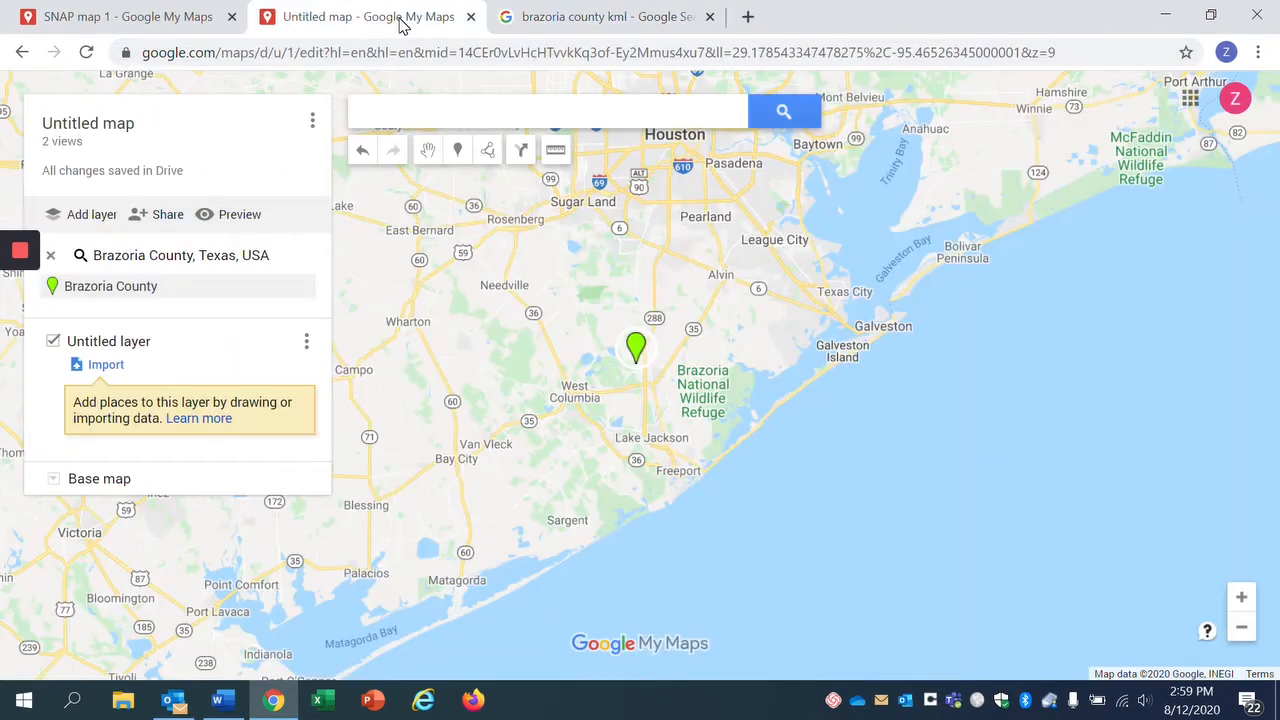
pyautogui.click(106, 367)
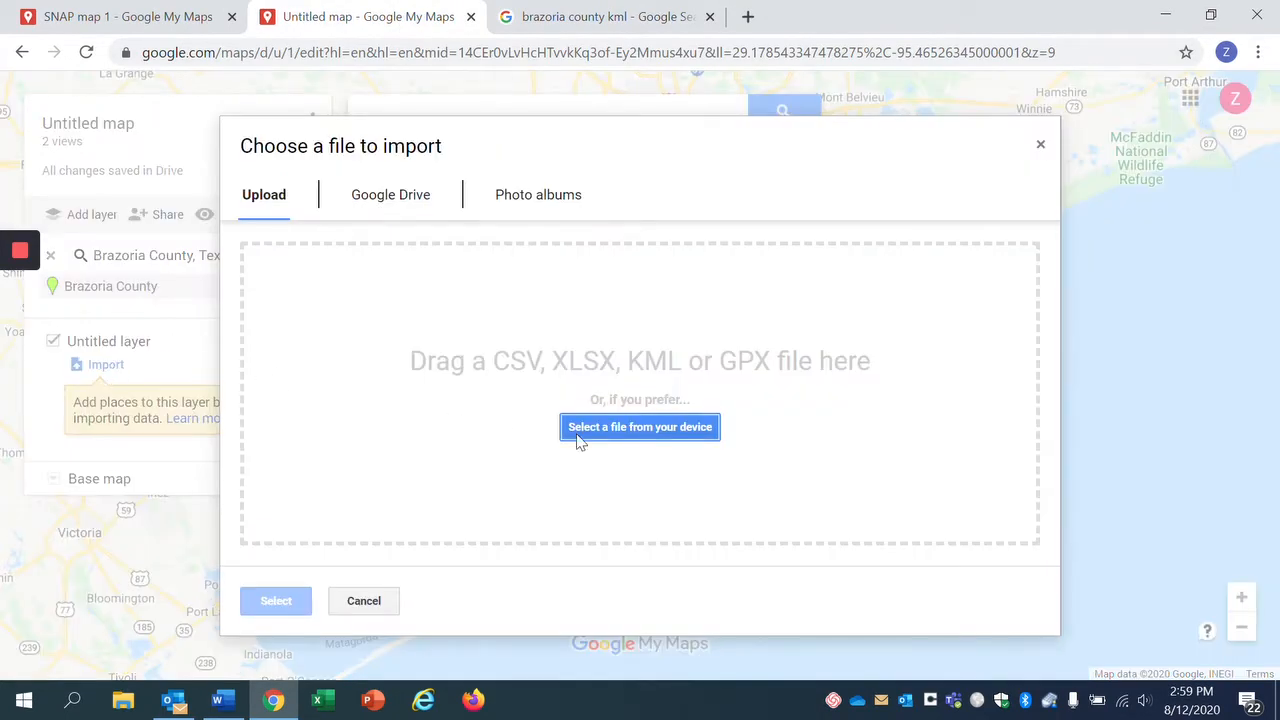
pyautogui.click(646, 437)
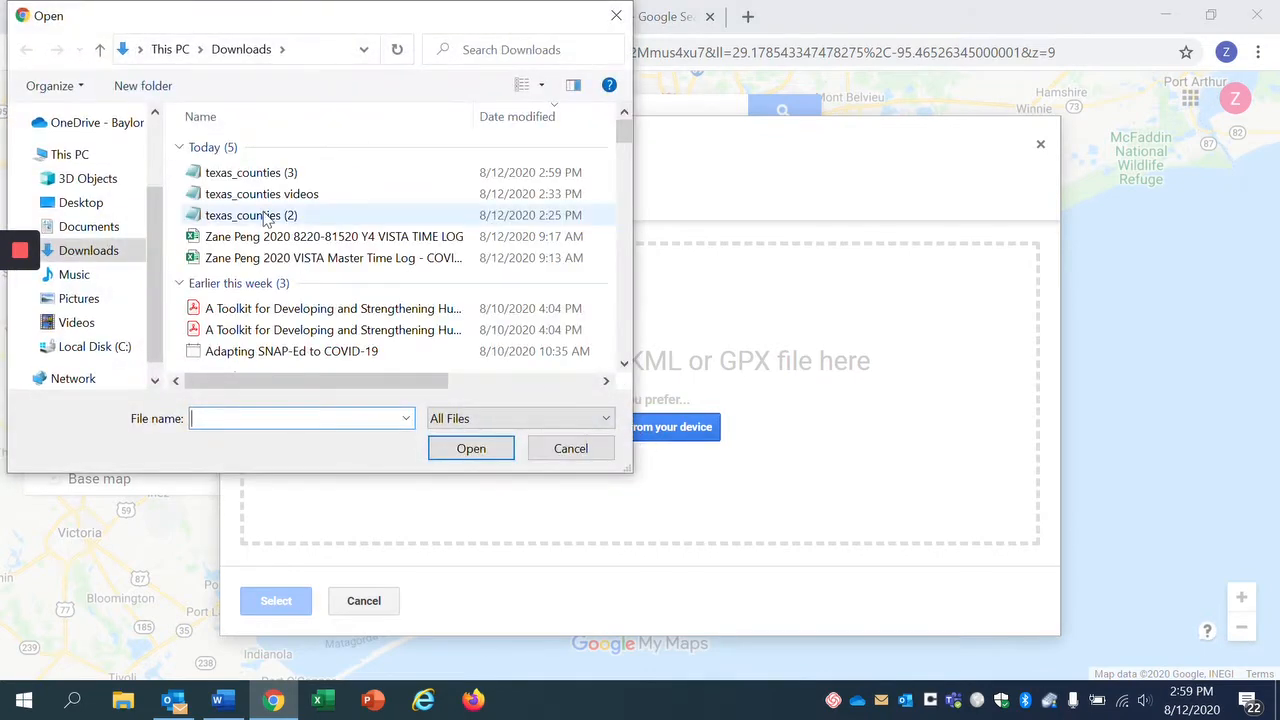
pyautogui.click(295, 173)
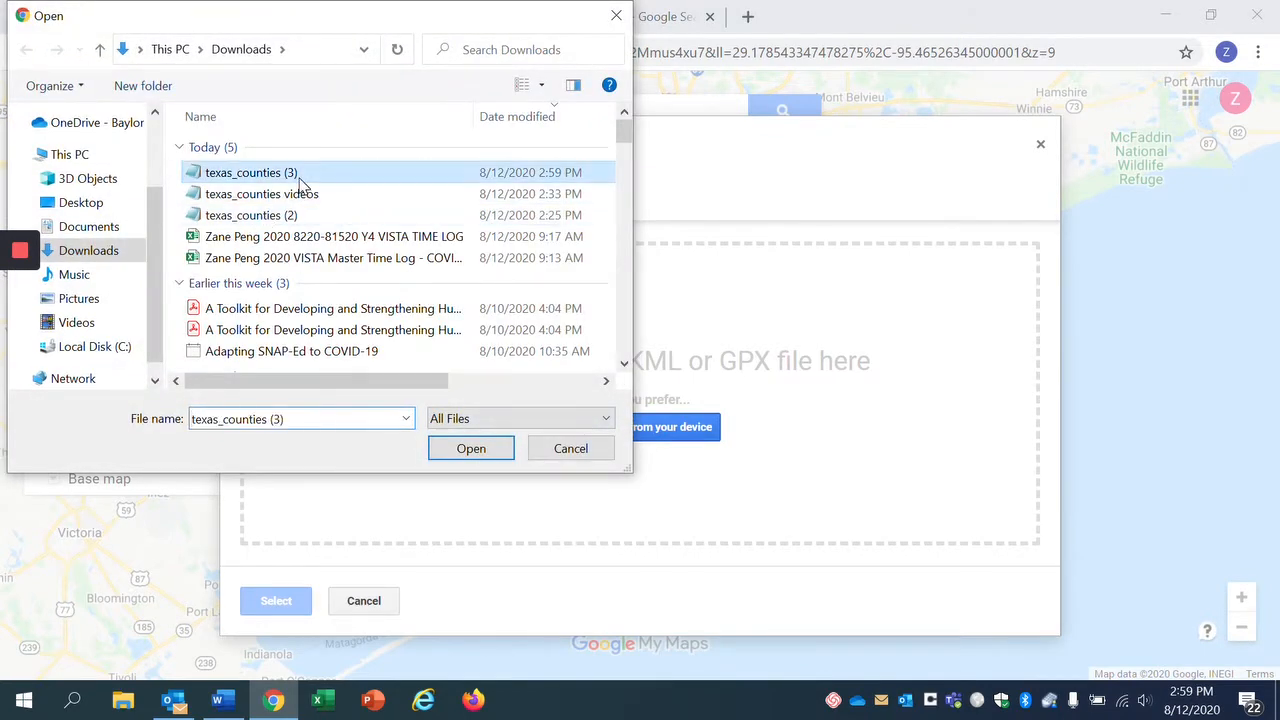
pyautogui.click(471, 449)
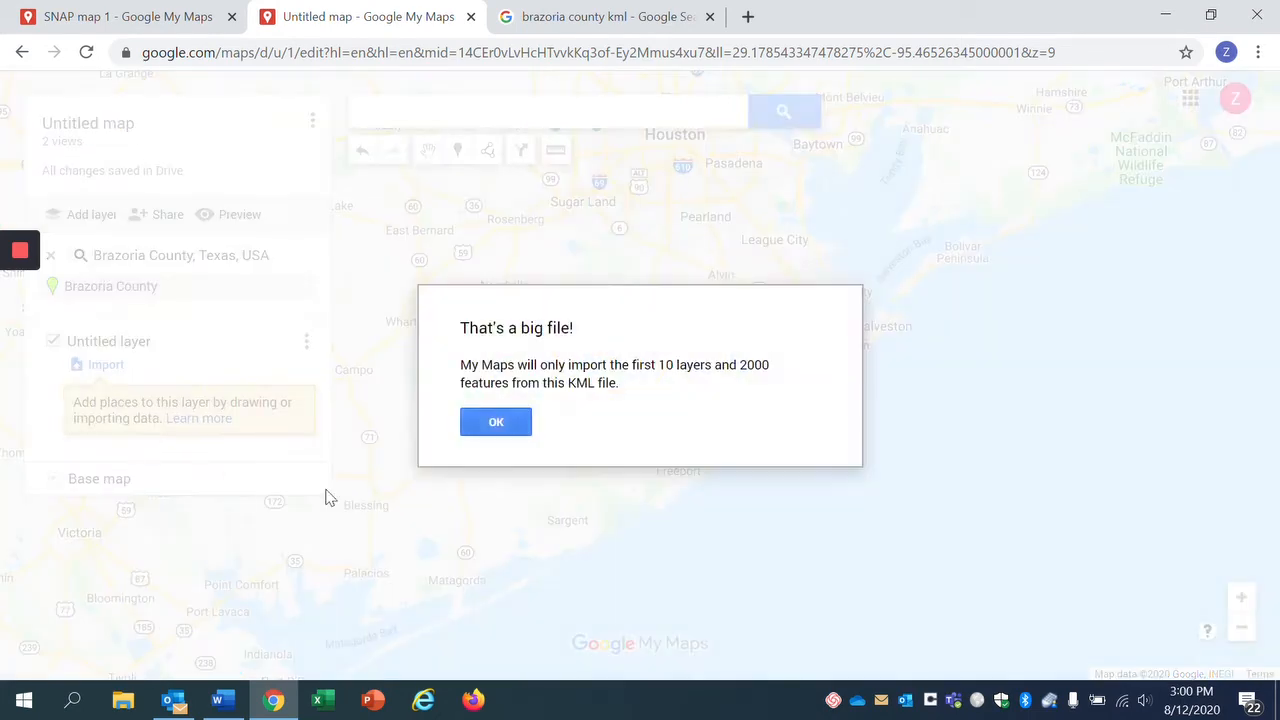
pyautogui.click(494, 425)
pyautogui.click(494, 425)
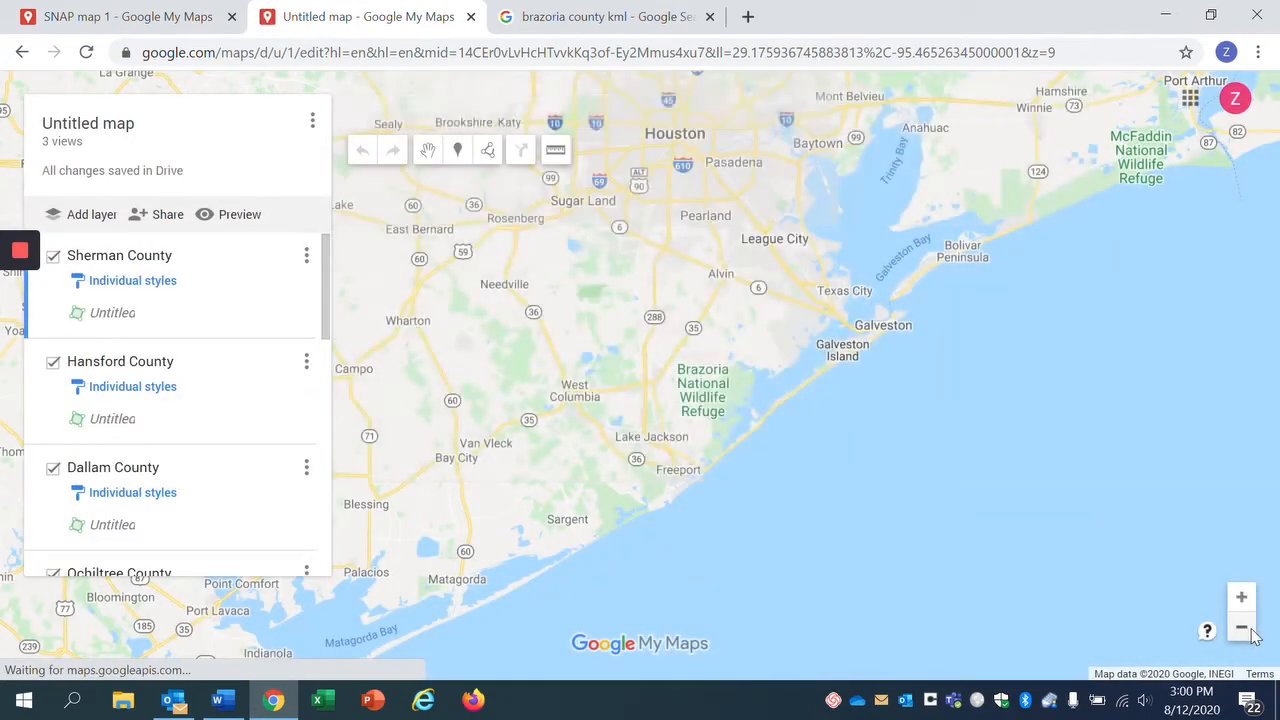
# - Examine which county outlines the import has placed on the map, from northern Texas down to the Gulf coast
pyautogui.click(1248, 632)
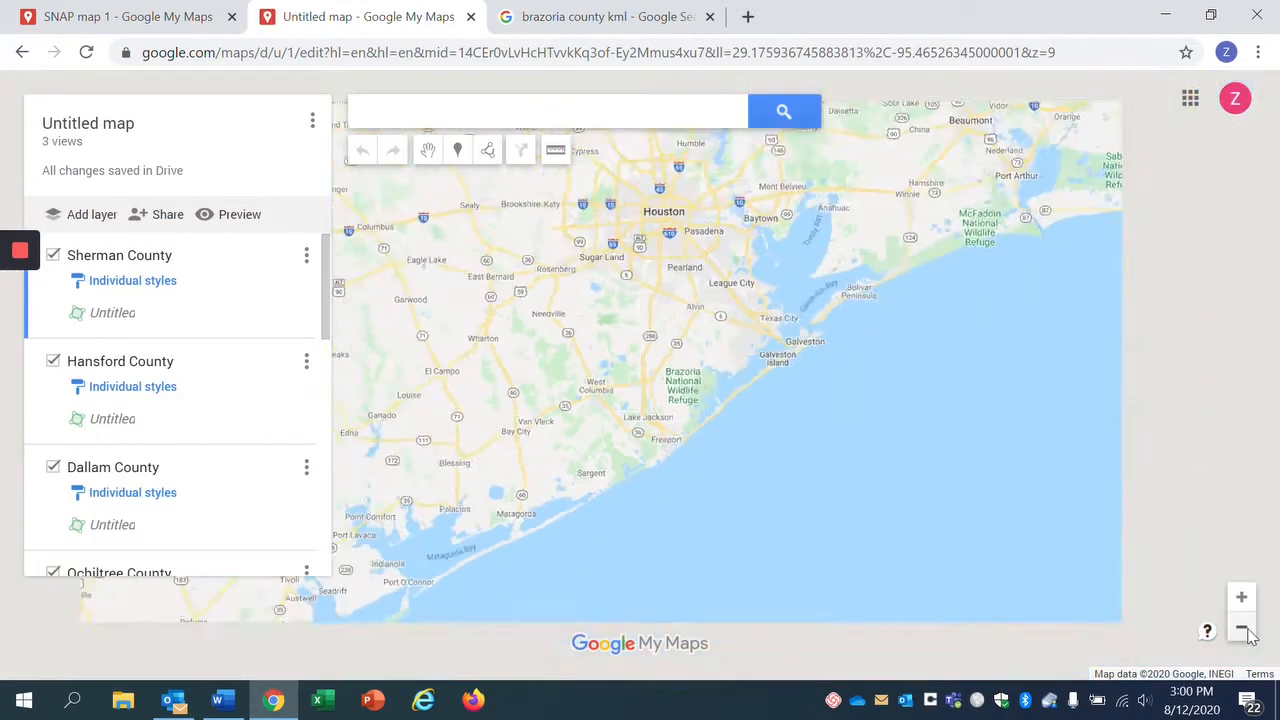
pyautogui.click(1245, 632)
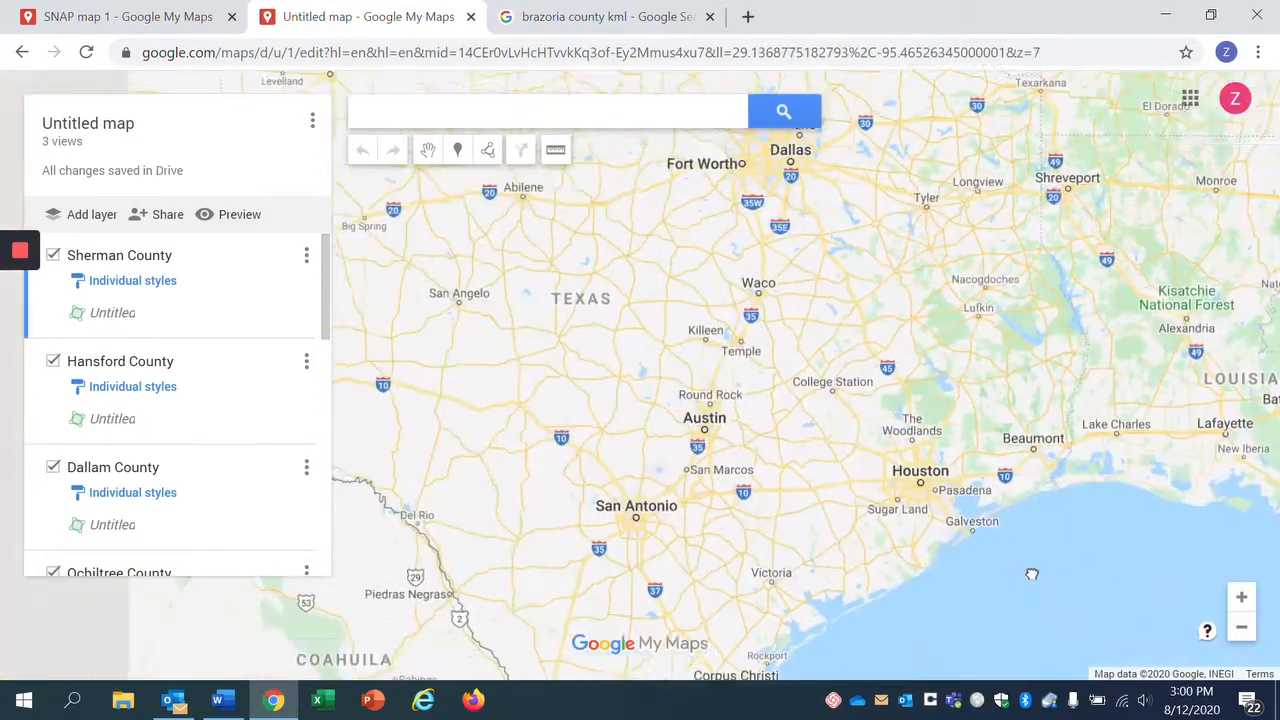
pyautogui.click(1242, 630)
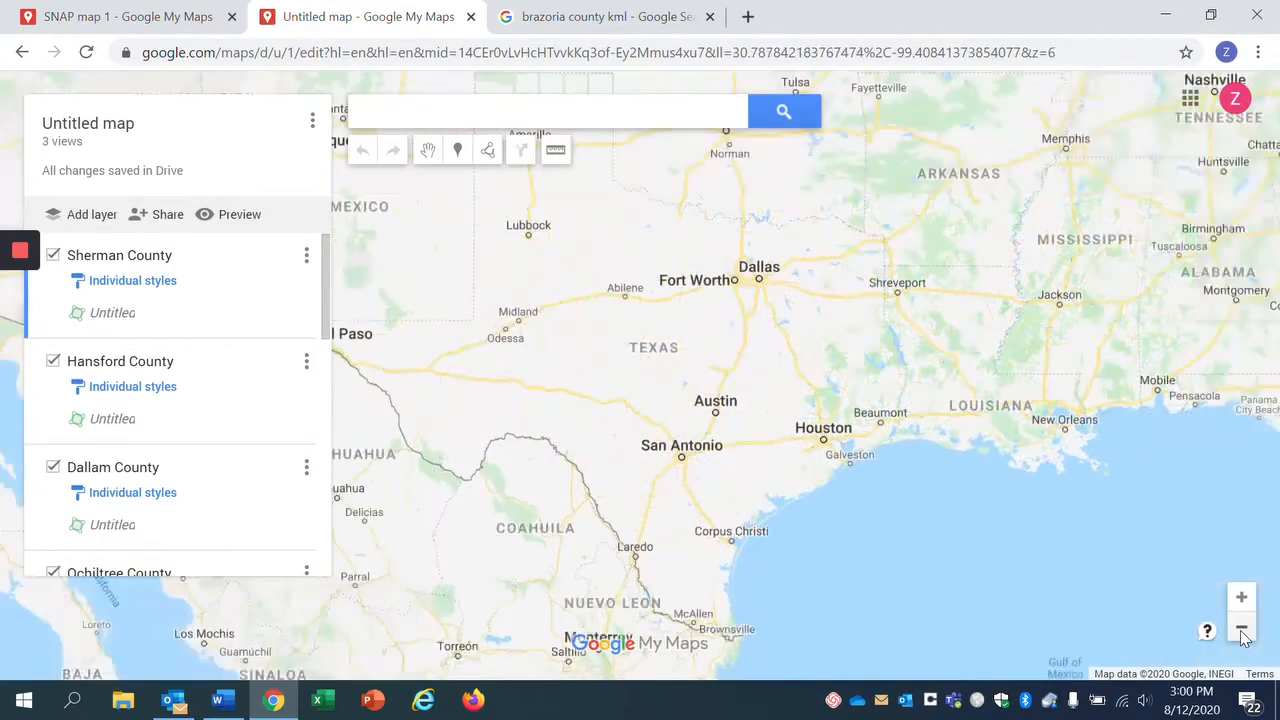
pyautogui.click(1242, 630)
pyautogui.moveTo(814, 345); pyautogui.dragTo(812, 430)
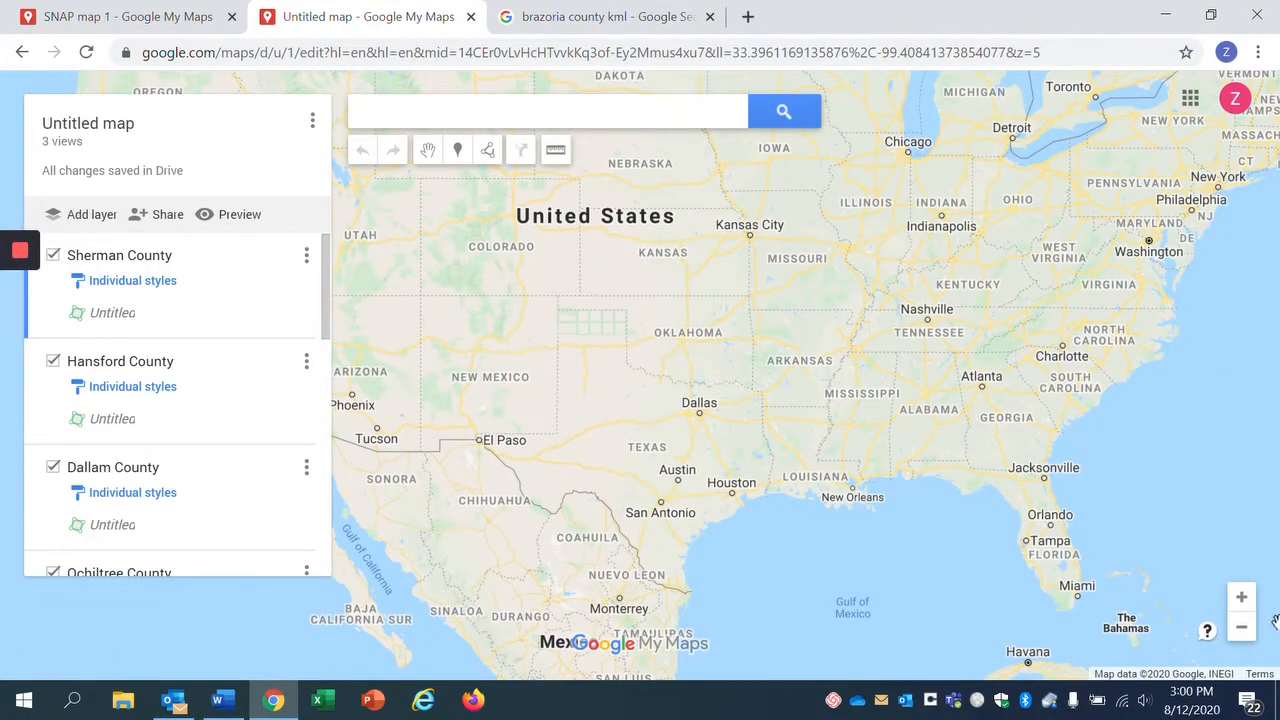
pyautogui.click(1240, 598)
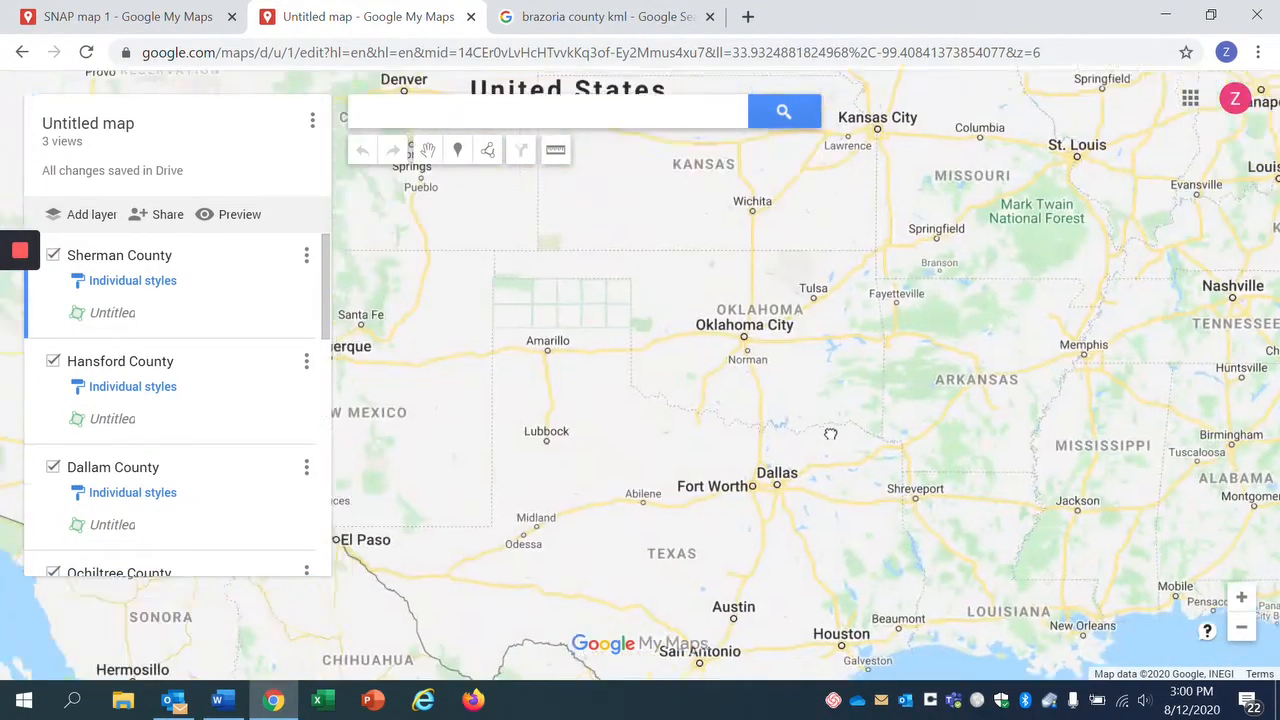
pyautogui.click(1241, 598)
pyautogui.click(1241, 598)
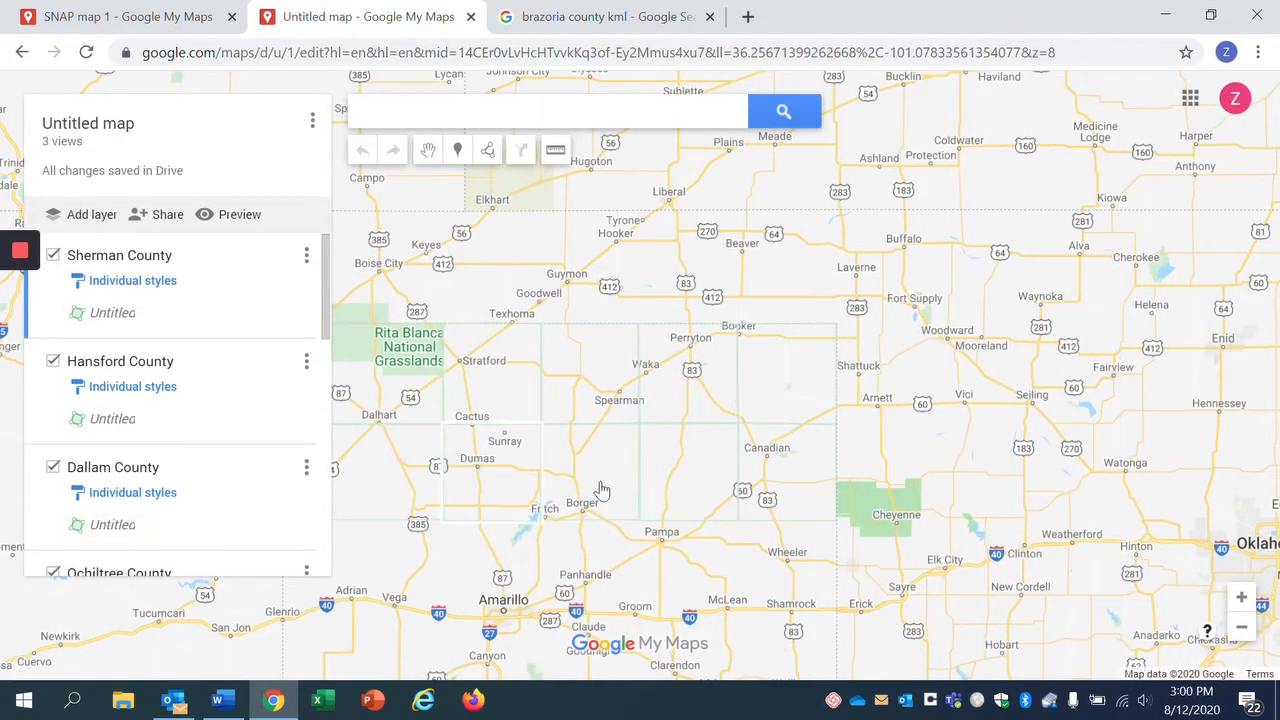
pyautogui.click(1241, 627)
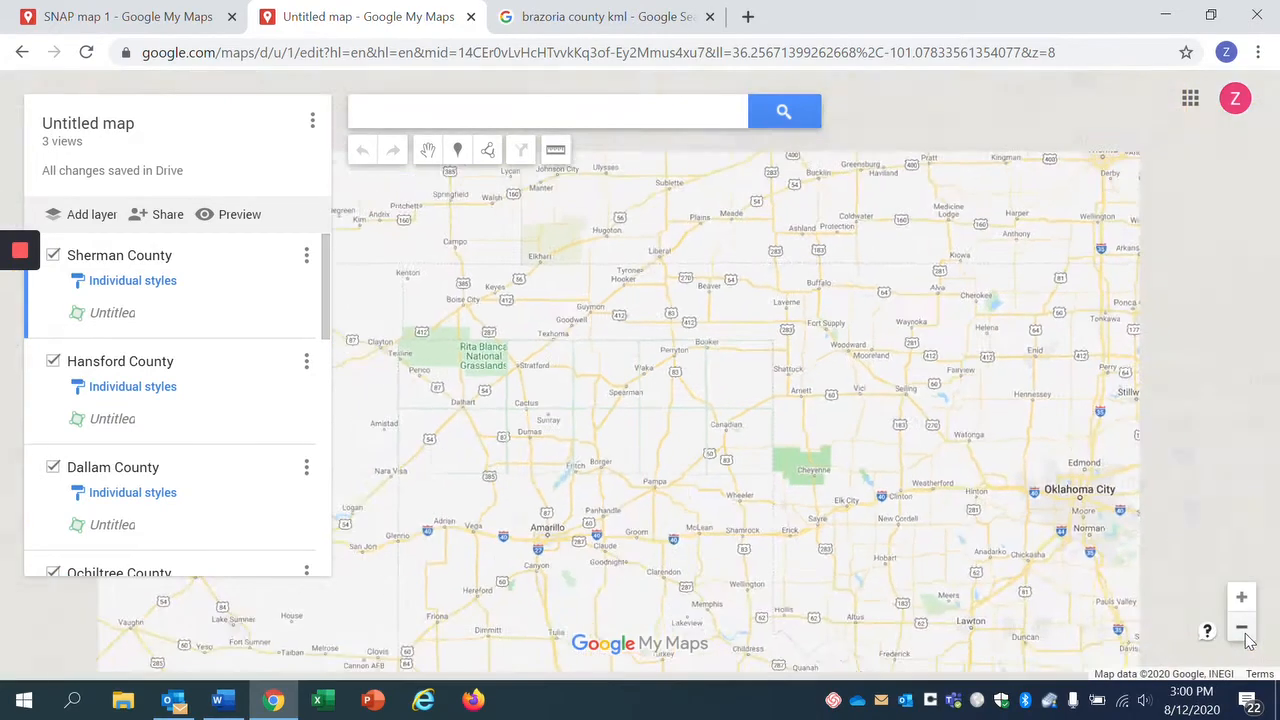
pyautogui.click(1241, 627)
pyautogui.moveTo(837, 432); pyautogui.dragTo(738, 299)
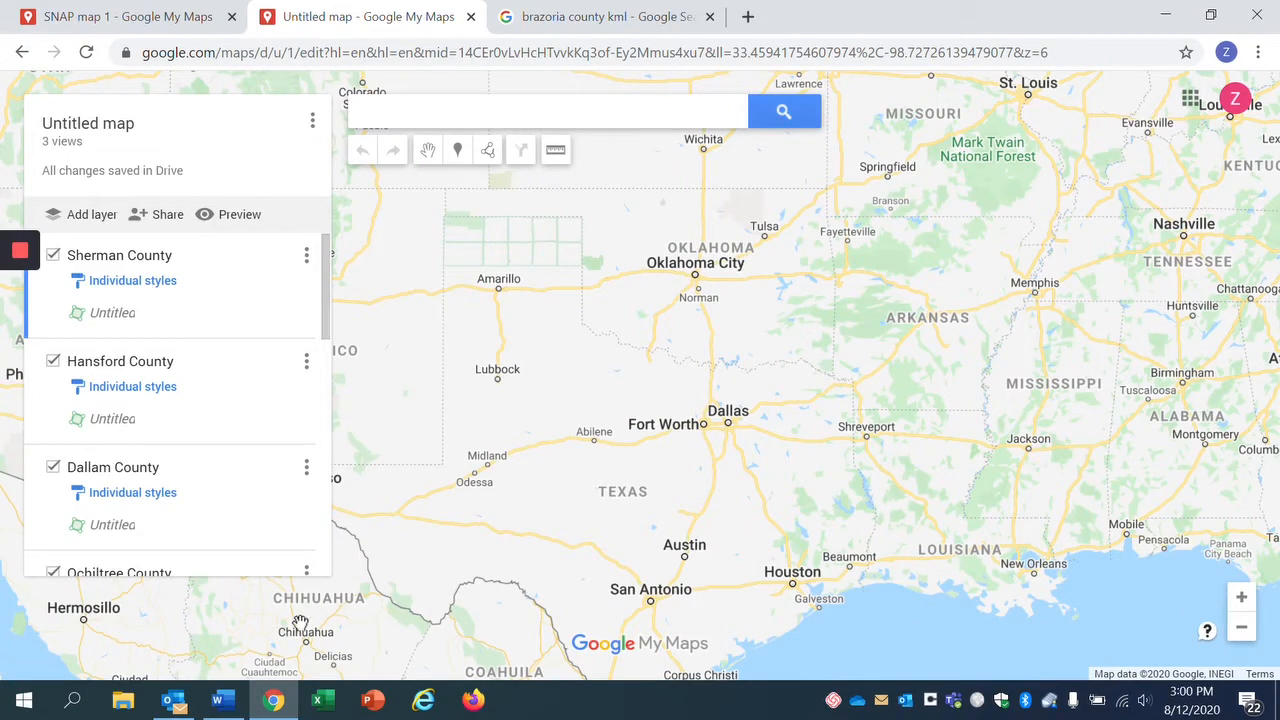
# - Open texas_counties (3) from the Downloads folder in Notepad and examine how its county folder entries are structured
pyautogui.click(123, 702)
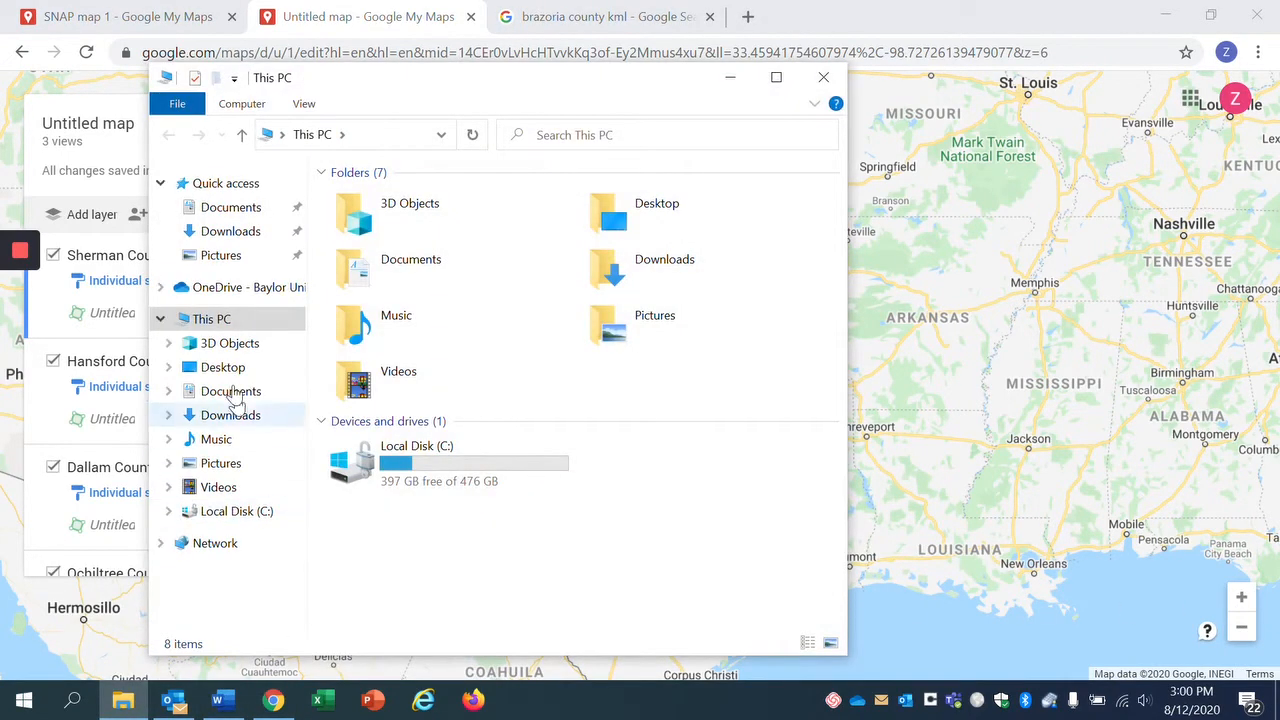
pyautogui.click(231, 233)
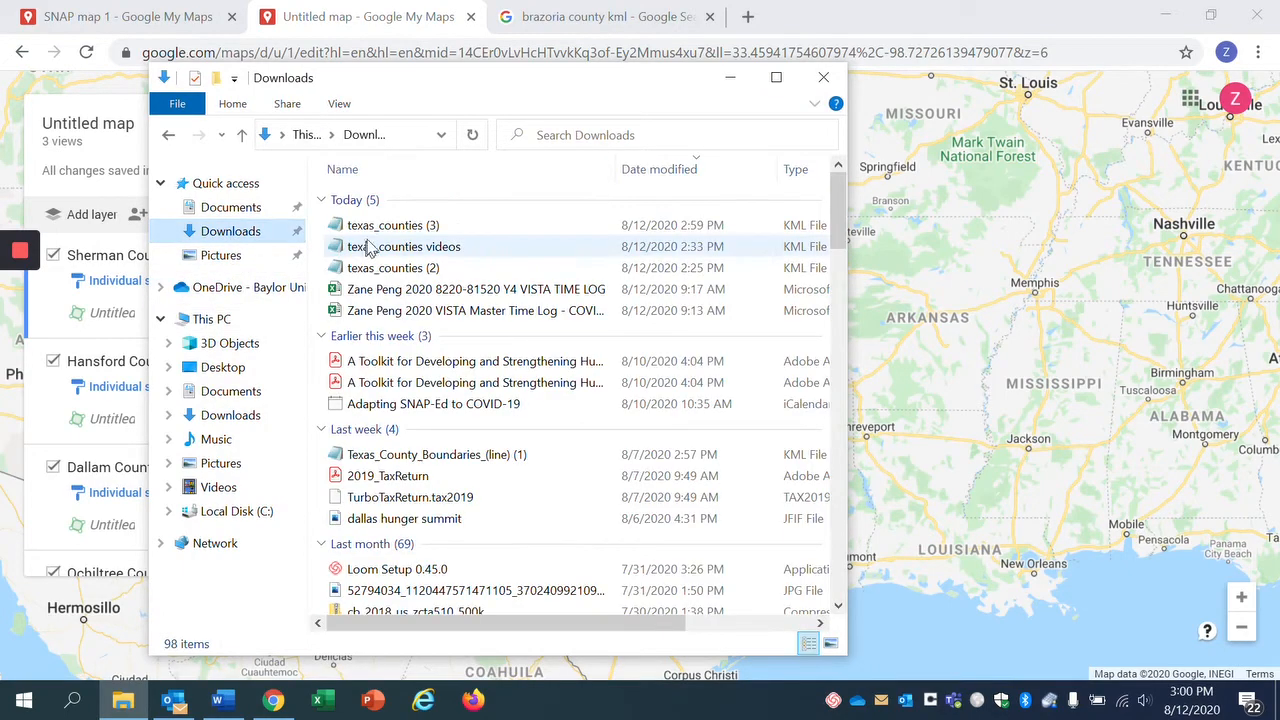
pyautogui.doubleClick(368, 221)
pyautogui.click(823, 77)
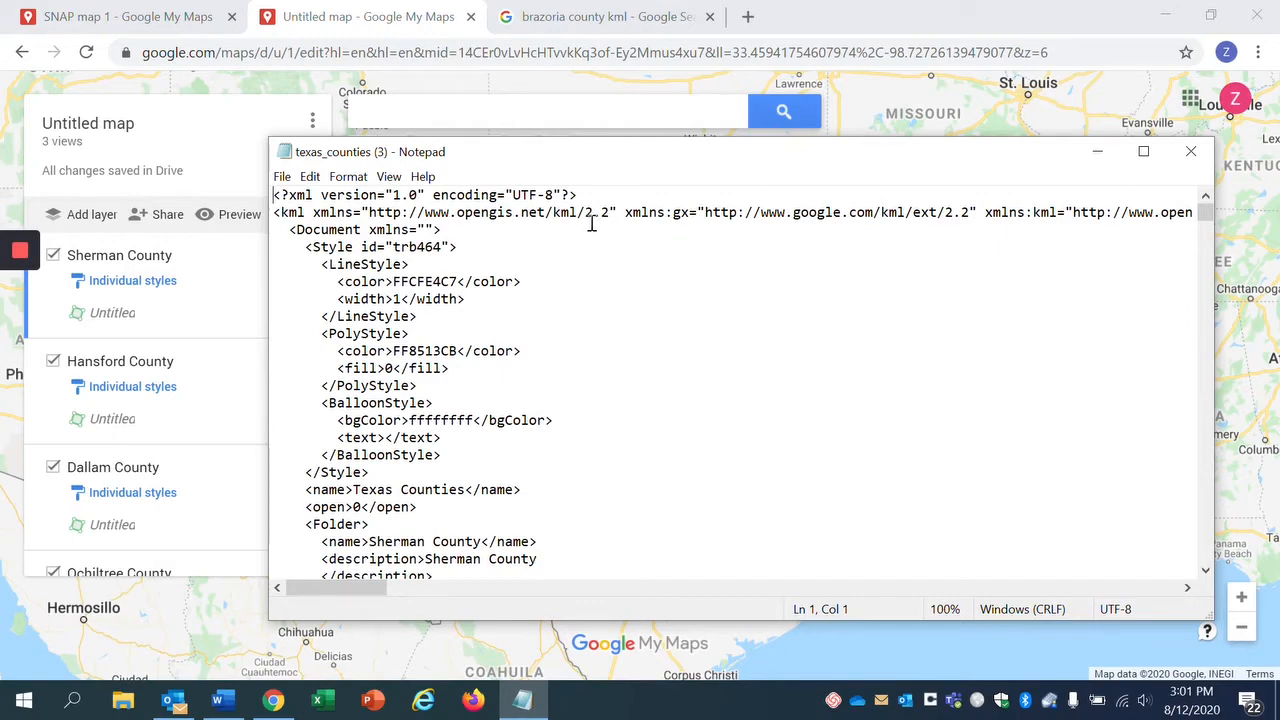
pyautogui.moveTo(1205, 213); pyautogui.dragTo(1205, 210)
pyautogui.moveTo(1206, 215); pyautogui.dragTo(1206, 219)
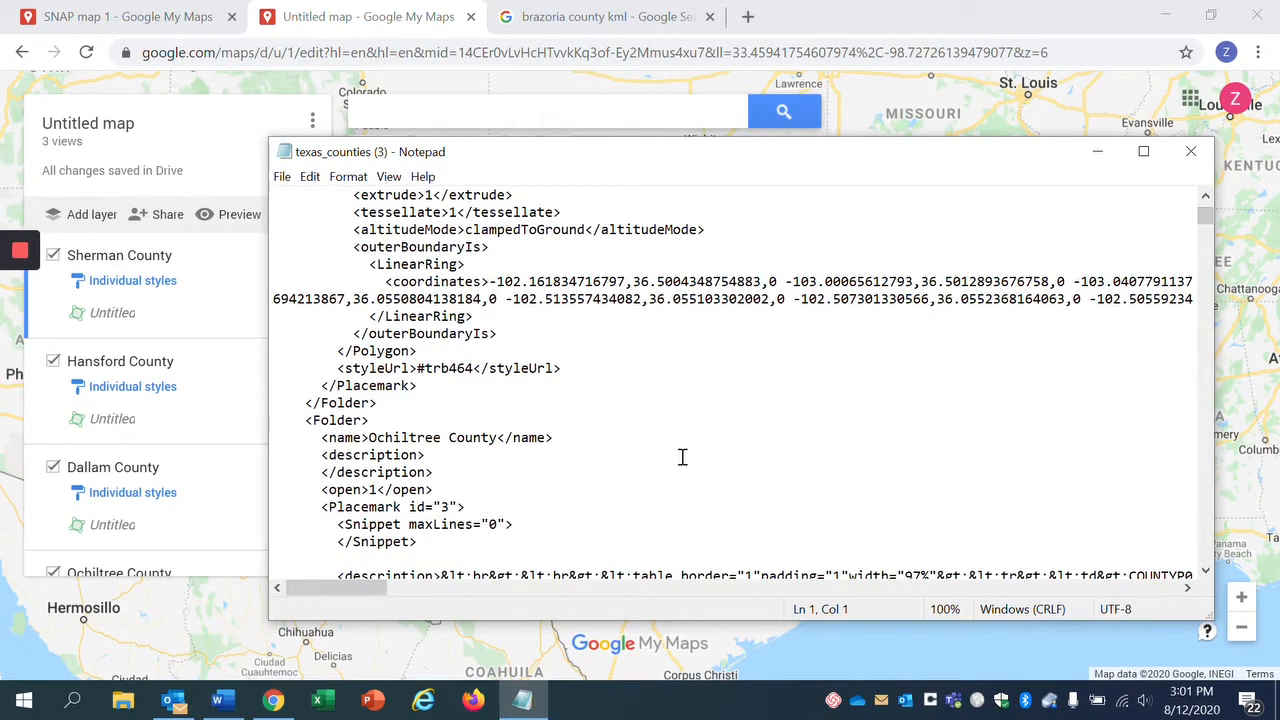
pyautogui.scroll(9, 678, 457)
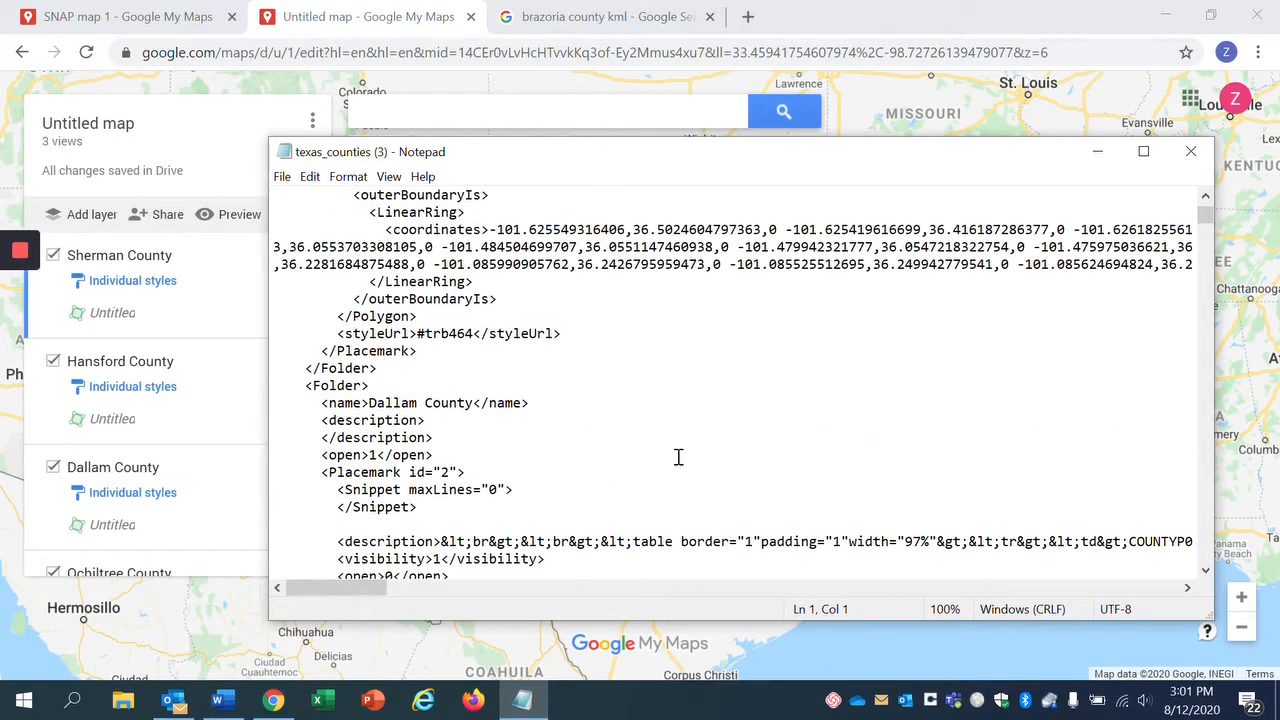
# - Examine the beginning of the KML code, highlighting the Texas Counties document name and the Sherman County name and description
pyautogui.scroll(15, 420, 424)
pyautogui.scroll(-5, 423, 451)
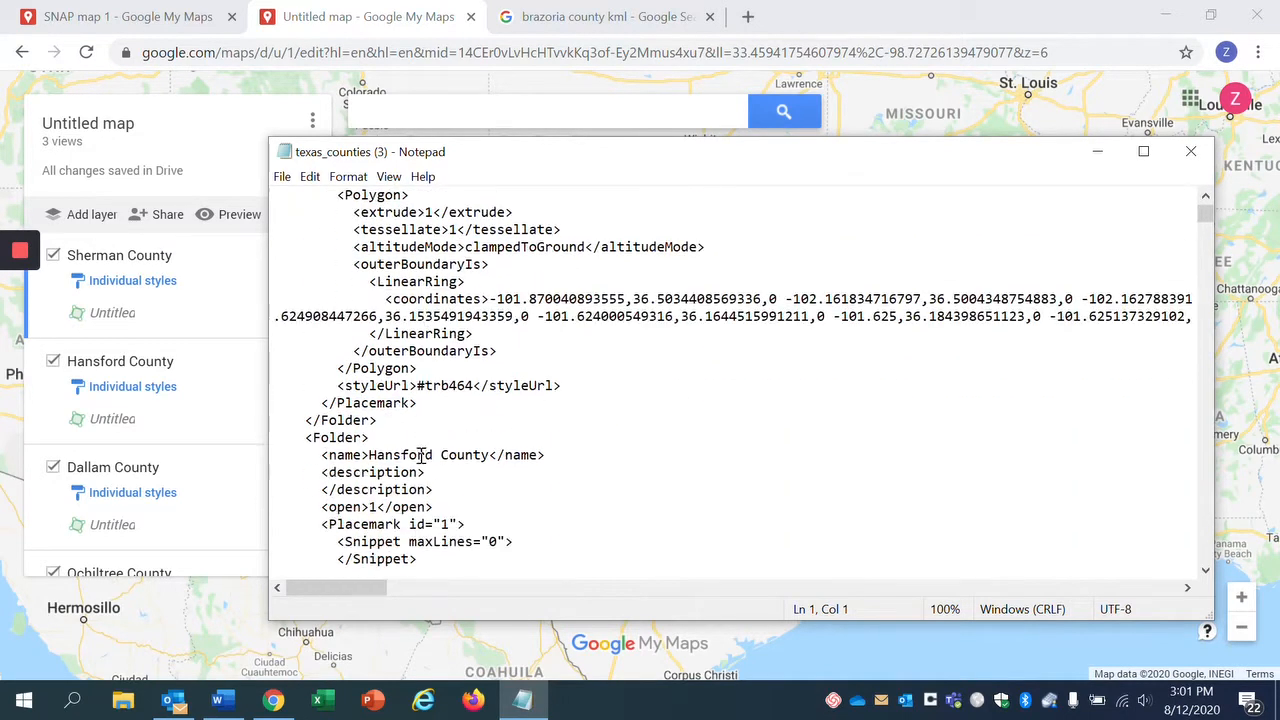
pyautogui.moveTo(376, 455); pyautogui.dragTo(492, 455)
pyautogui.scroll(11, 491, 454)
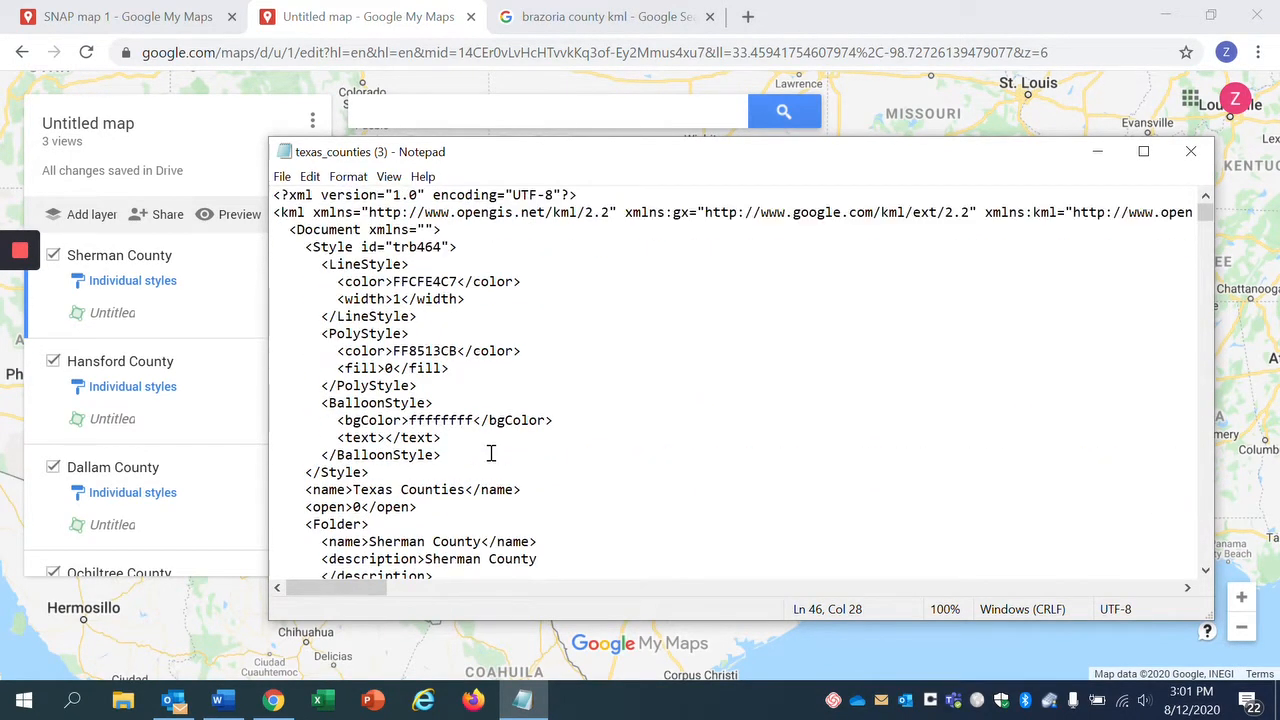
pyautogui.moveTo(376, 489); pyautogui.dragTo(517, 491)
pyautogui.scroll(-2, 474, 500)
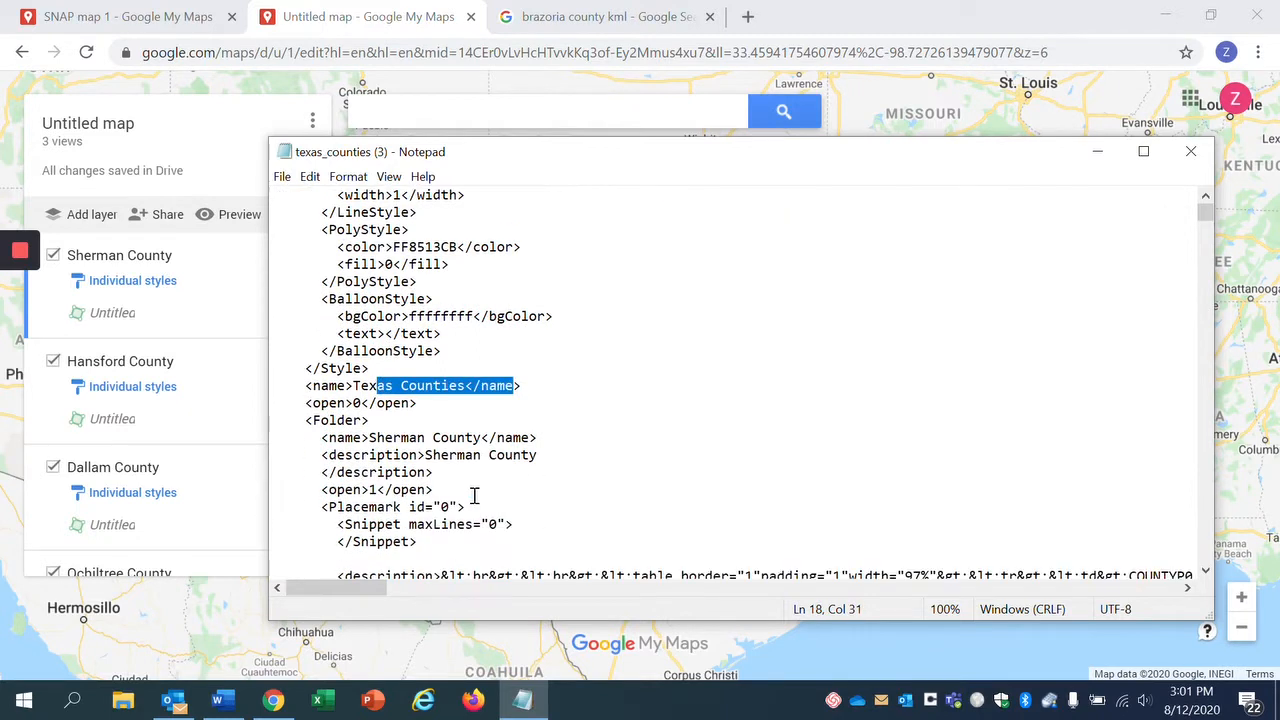
pyautogui.click(449, 456)
pyautogui.moveTo(463, 457); pyautogui.dragTo(508, 462)
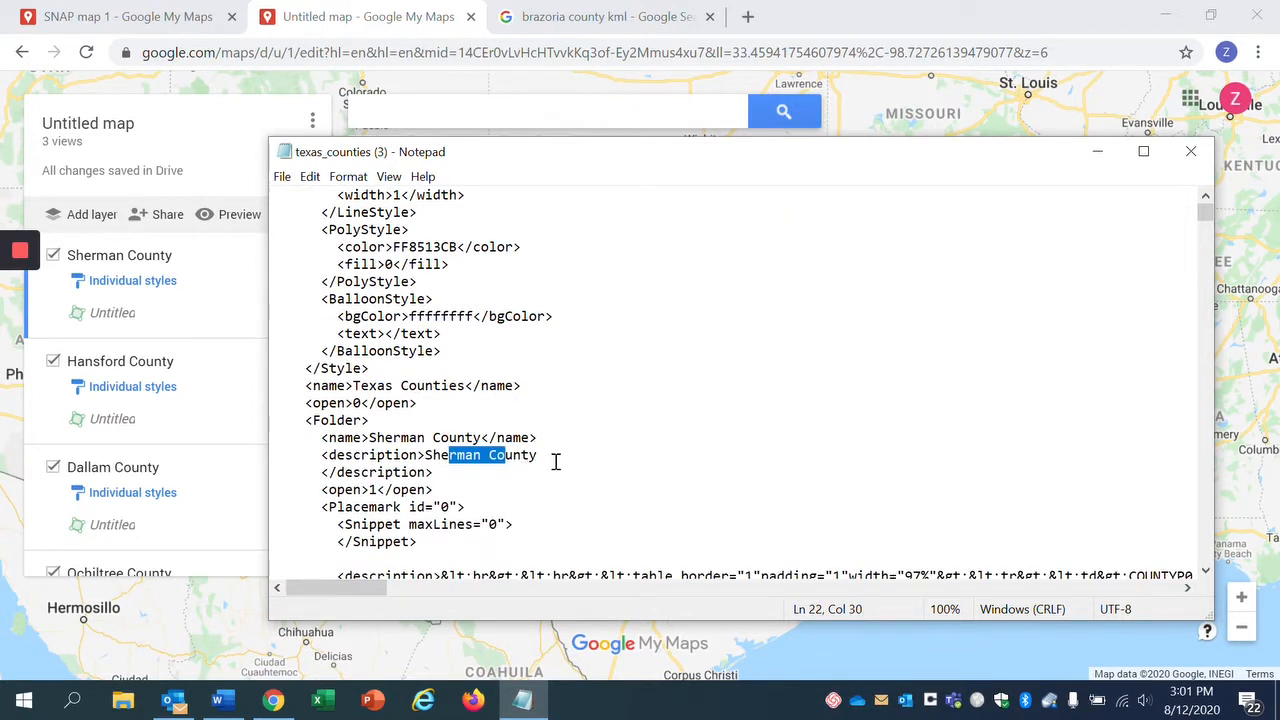
pyautogui.click(554, 463)
pyautogui.moveTo(426, 441); pyautogui.dragTo(465, 441)
pyautogui.click(560, 444)
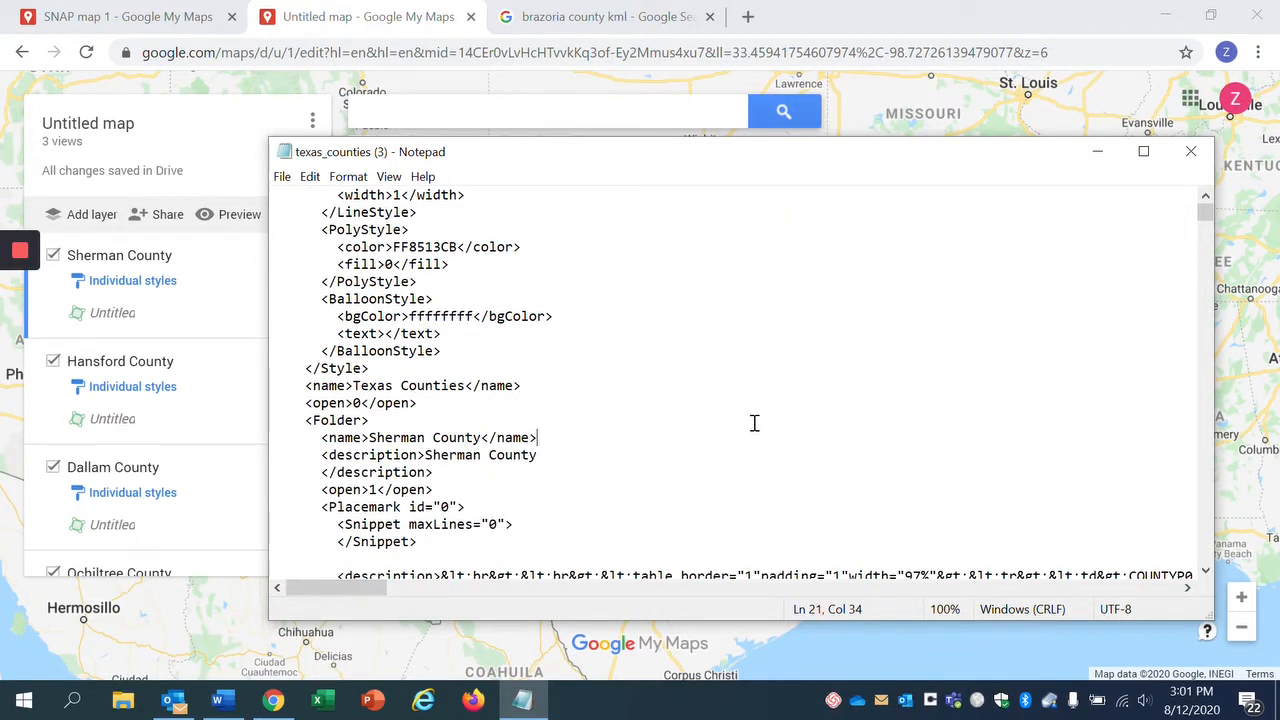
# - Search the file for "Brazoria county" and highlight the name line of its folder
pyautogui.hotkey('ctrl', 'f')
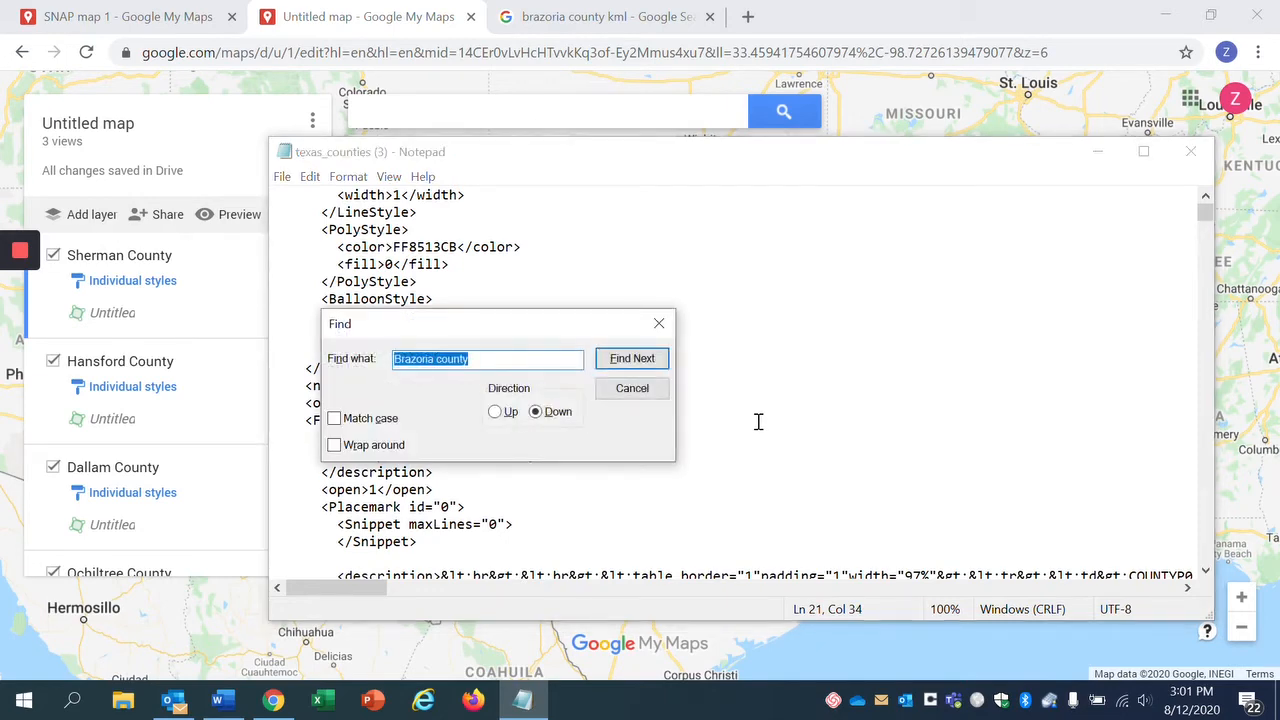
pyautogui.click(630, 358)
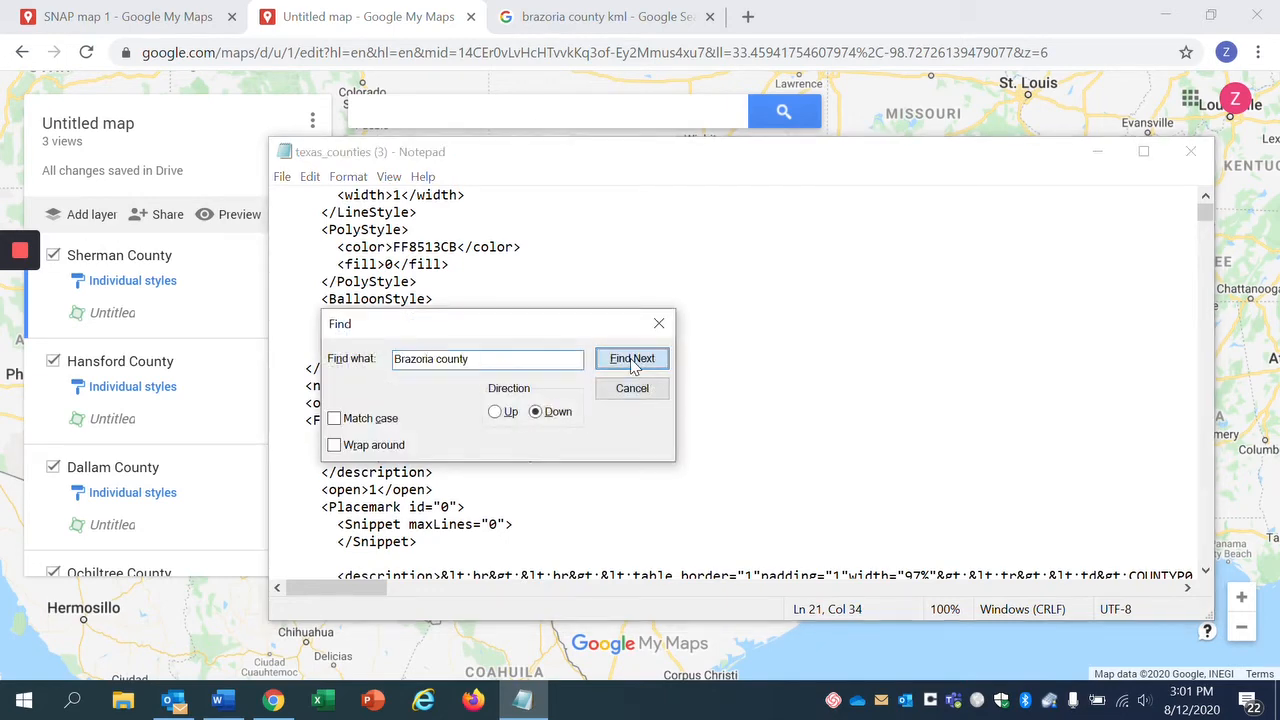
pyautogui.click(656, 323)
pyautogui.scroll(-2, 469, 400)
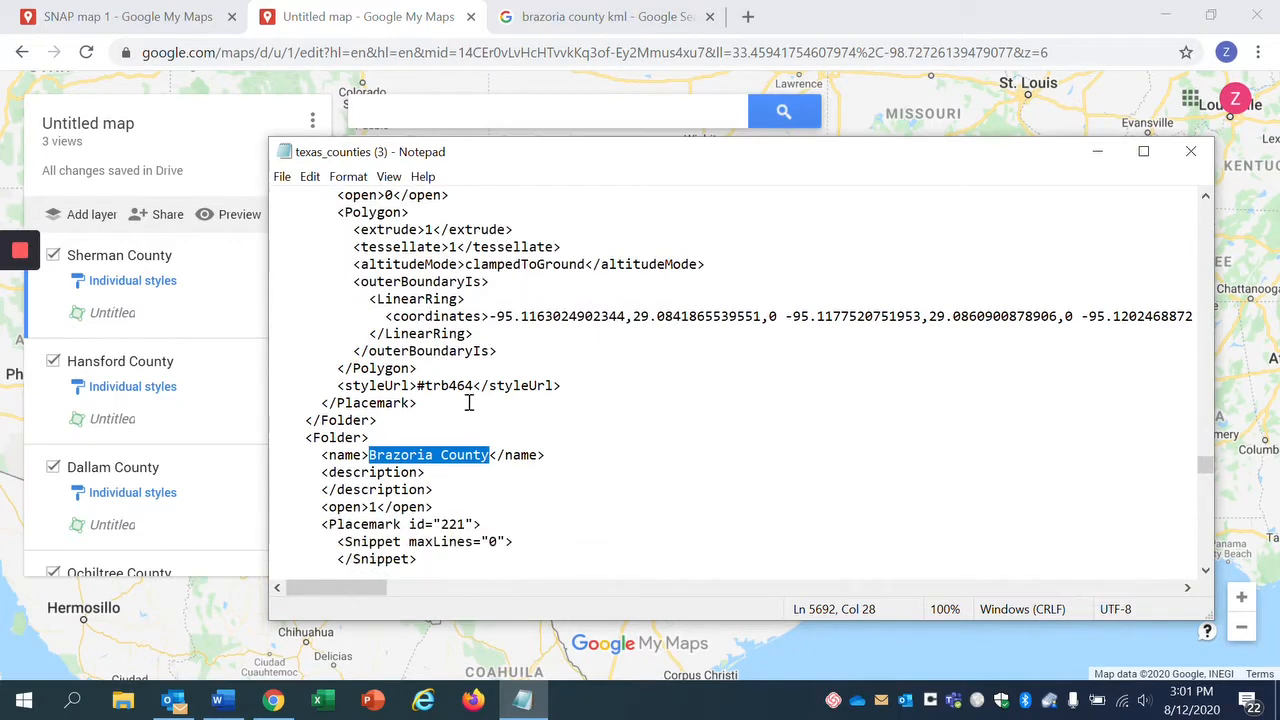
pyautogui.click(357, 452)
pyautogui.doubleClick(357, 452)
pyautogui.scroll(-1, 357, 452)
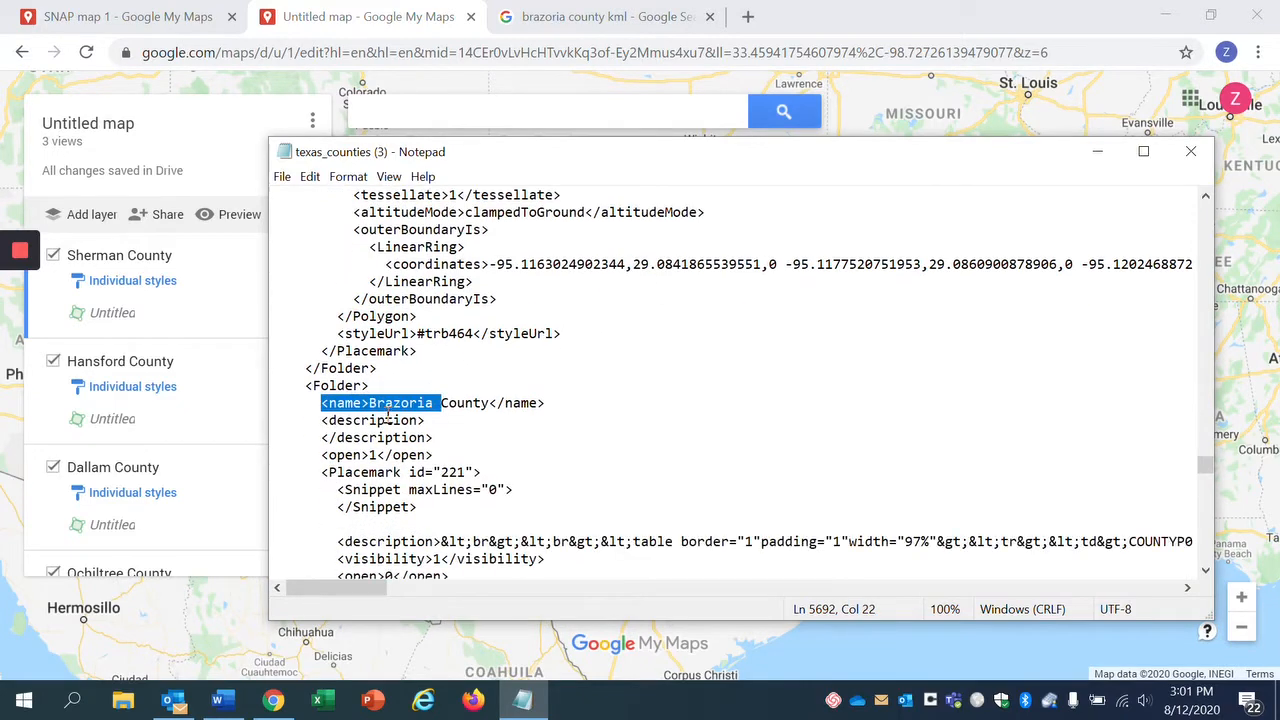
pyautogui.moveTo(344, 403); pyautogui.dragTo(556, 403)
# - Examine the Brazoria County placemark code, highlighting part of its coordinates and following it down to the closing tags
pyautogui.scroll(-5, 556, 403)
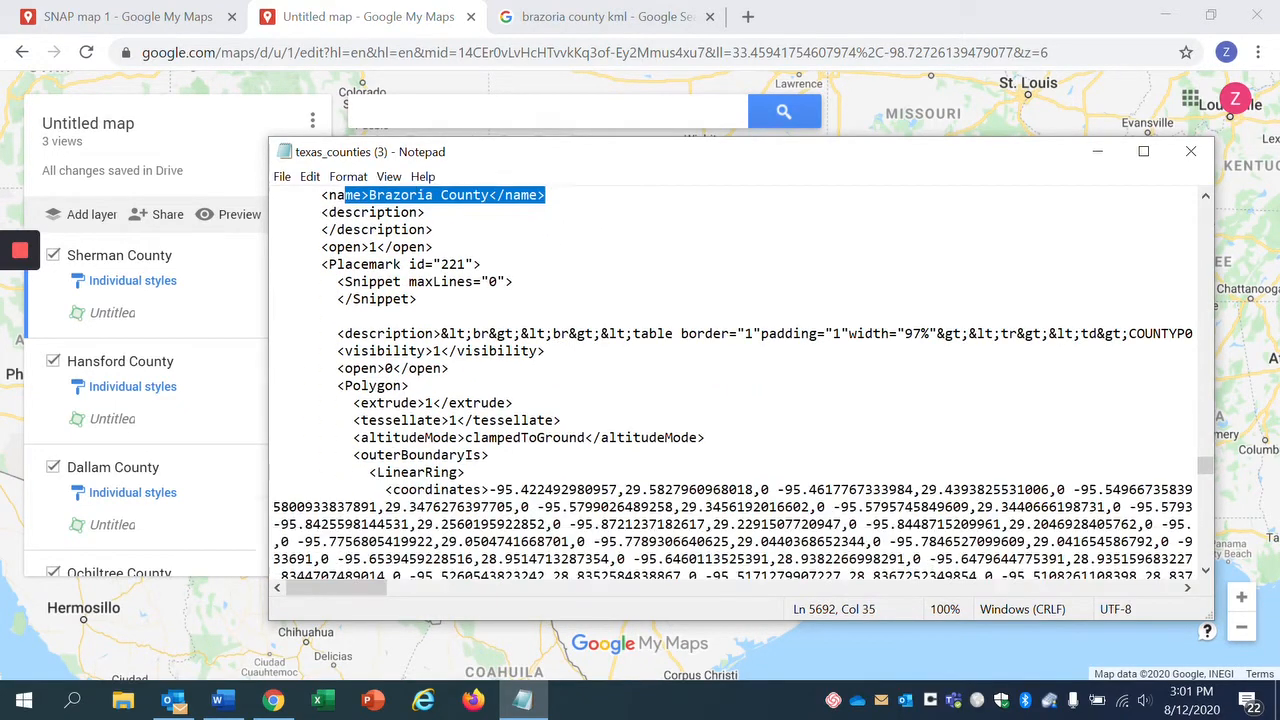
pyautogui.scroll(-2, 472, 371)
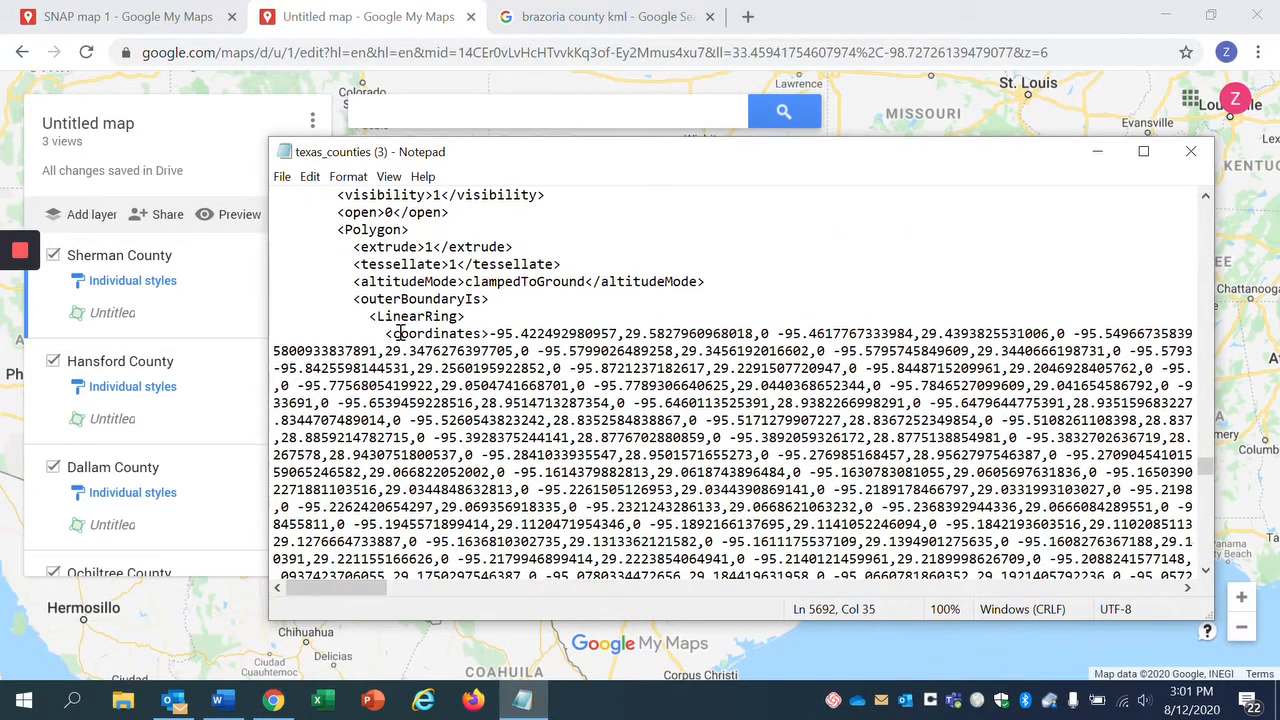
pyautogui.moveTo(402, 334); pyautogui.dragTo(654, 472)
pyautogui.click(505, 337)
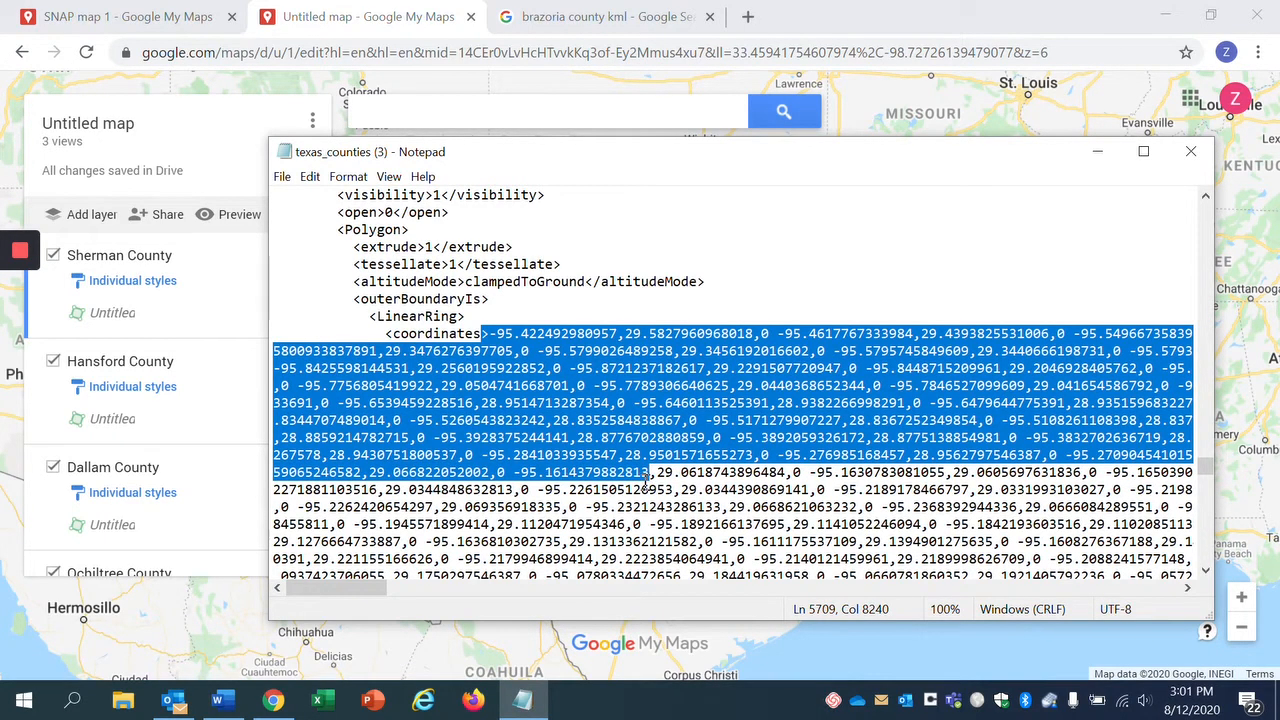
pyautogui.scroll(-2, 648, 472)
pyautogui.click(648, 472)
pyautogui.scroll(-3, 632, 490)
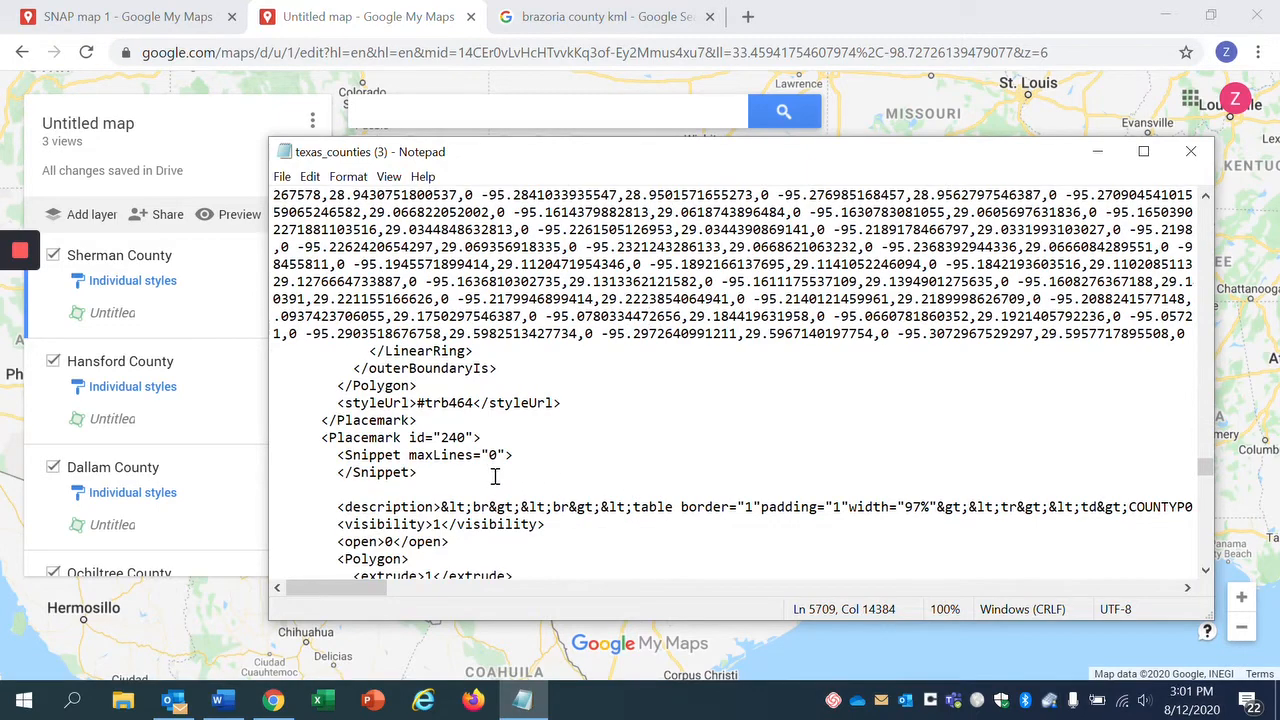
# - Look through the placemarks preceding Brazoria County and select the county's code up to the start of its name line
pyautogui.moveTo(495, 477); pyautogui.dragTo(390, 454)
pyautogui.scroll(8, 439, 456)
pyautogui.scroll(3, 396, 455)
pyautogui.scroll(12, 390, 454)
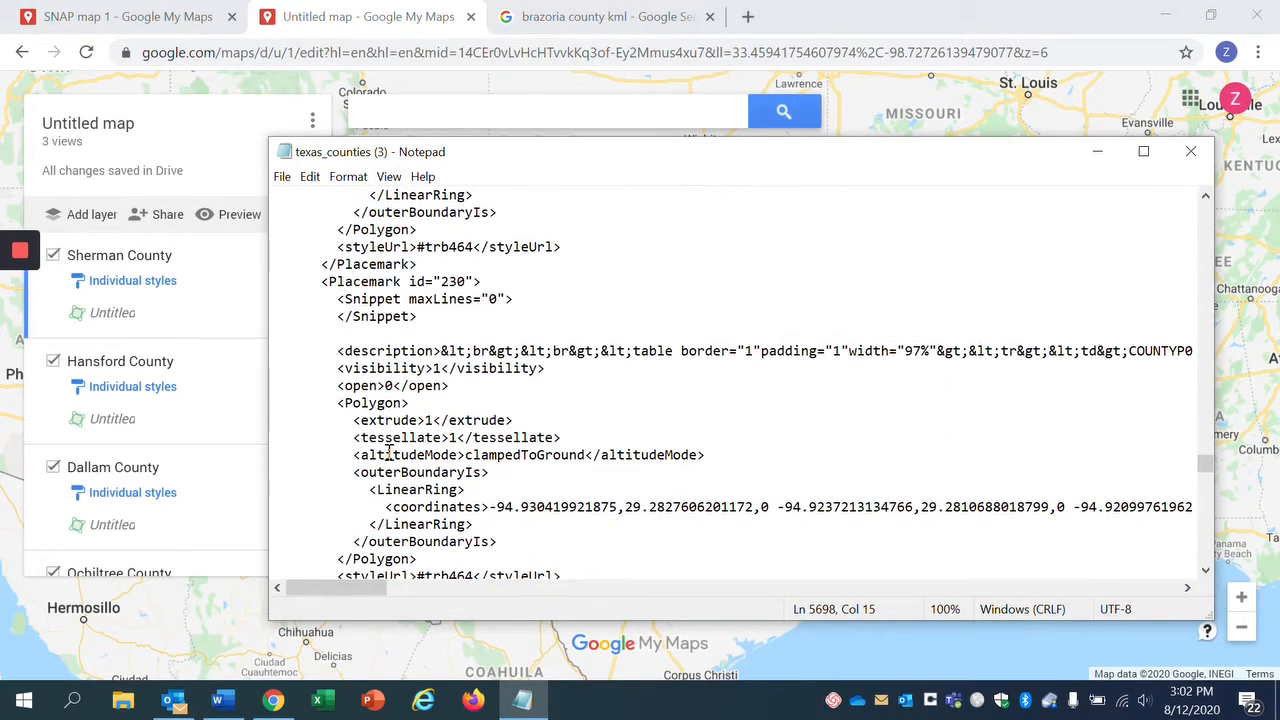
pyautogui.scroll(3, 390, 454)
pyautogui.scroll(-3, 390, 454)
pyautogui.scroll(3, 390, 454)
pyautogui.scroll(-5, 390, 454)
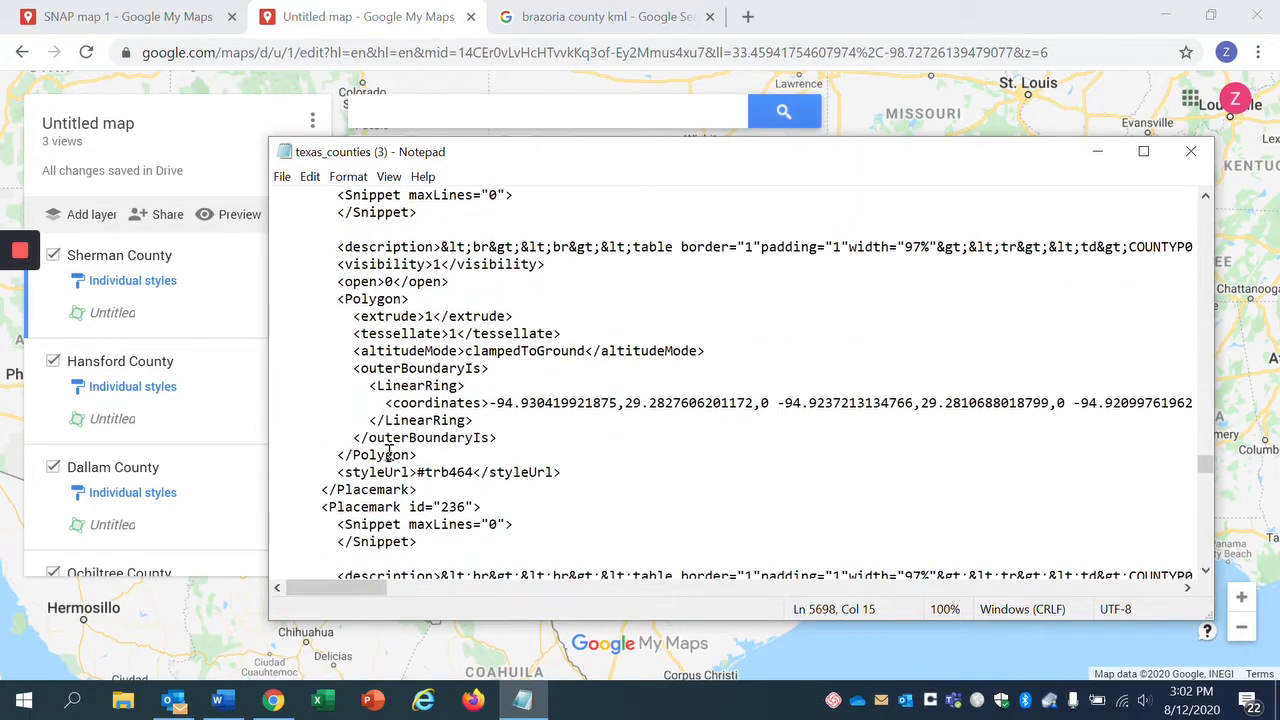
pyautogui.scroll(-9, 390, 454)
pyautogui.moveTo(390, 454); pyautogui.dragTo(322, 403)
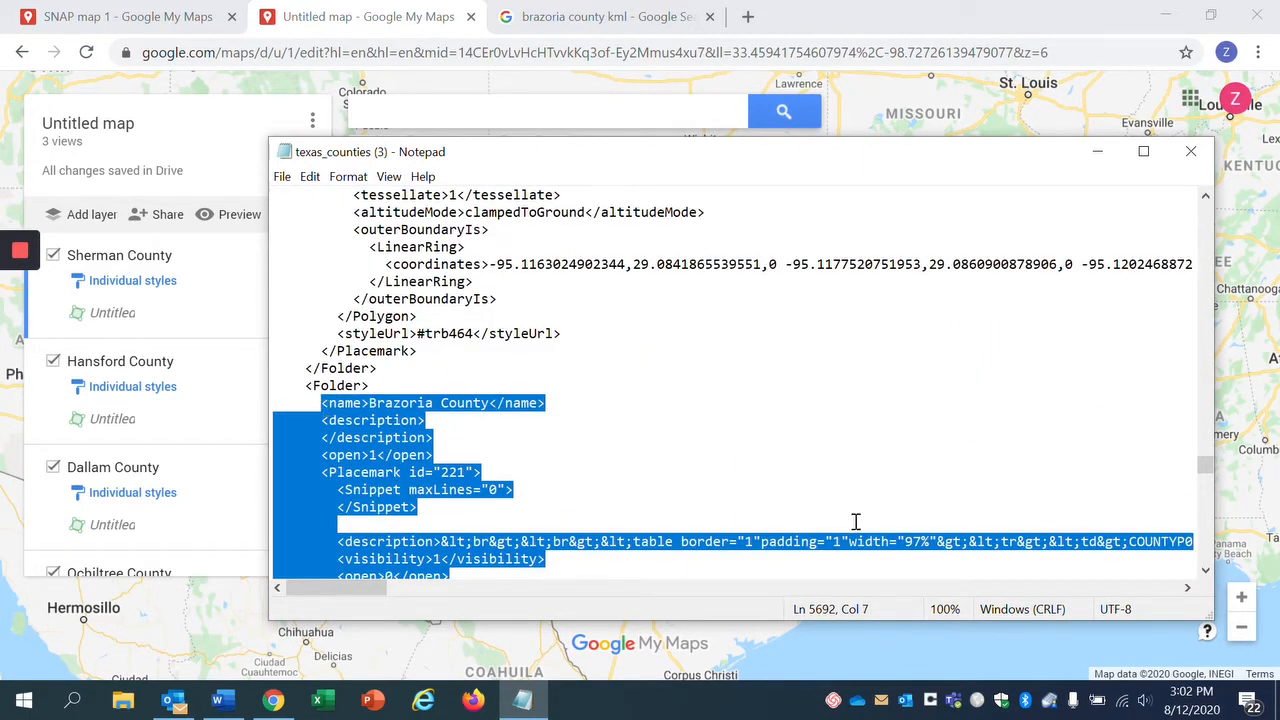
# - Follow the Brazoria County code to its closing folder tag and highlight the name line and opening folder tag of Wilson County
pyautogui.scroll(-3, 855, 521)
pyautogui.scroll(3, 659, 385)
pyautogui.scroll(-4, 660, 400)
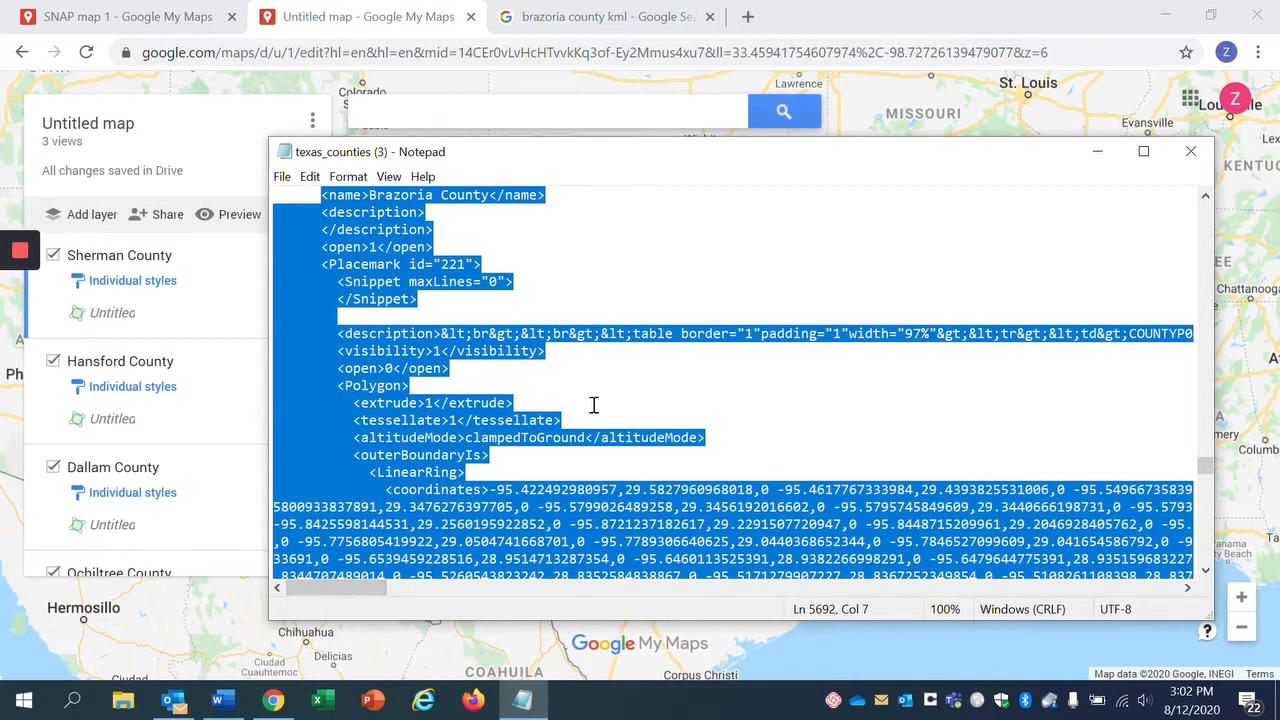
pyautogui.scroll(-3, 594, 403)
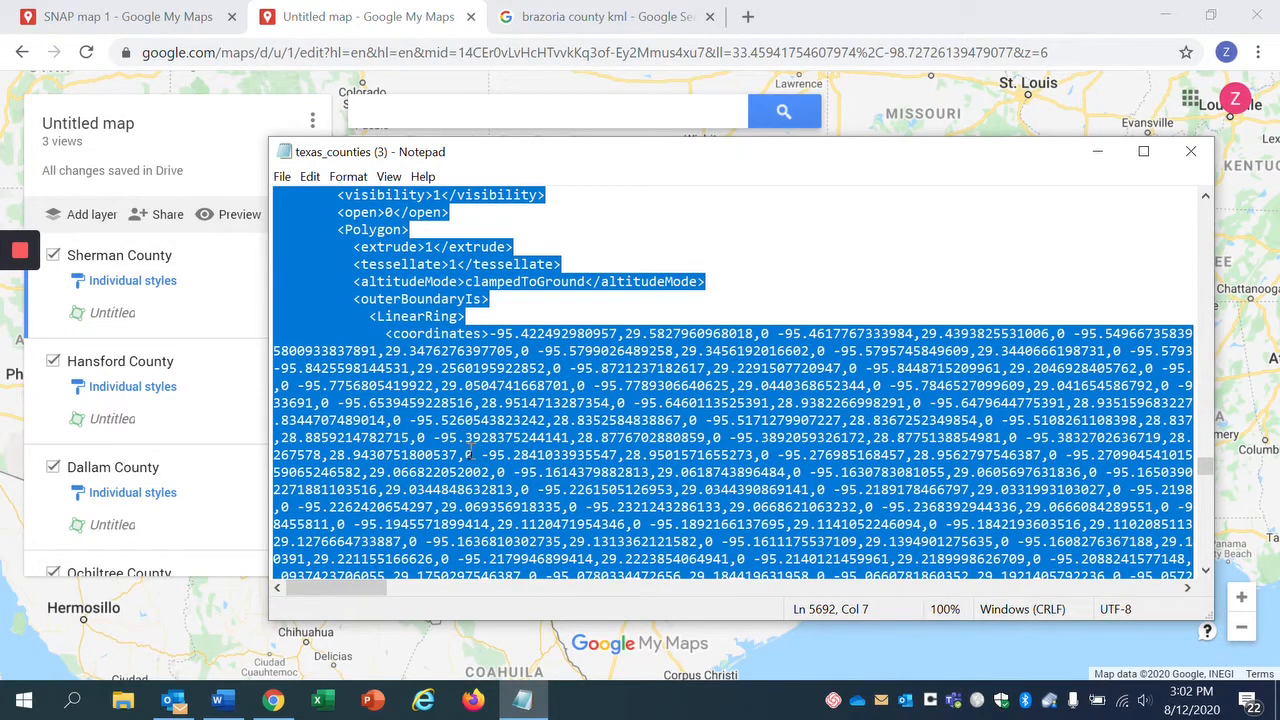
pyautogui.scroll(-6, 515, 412)
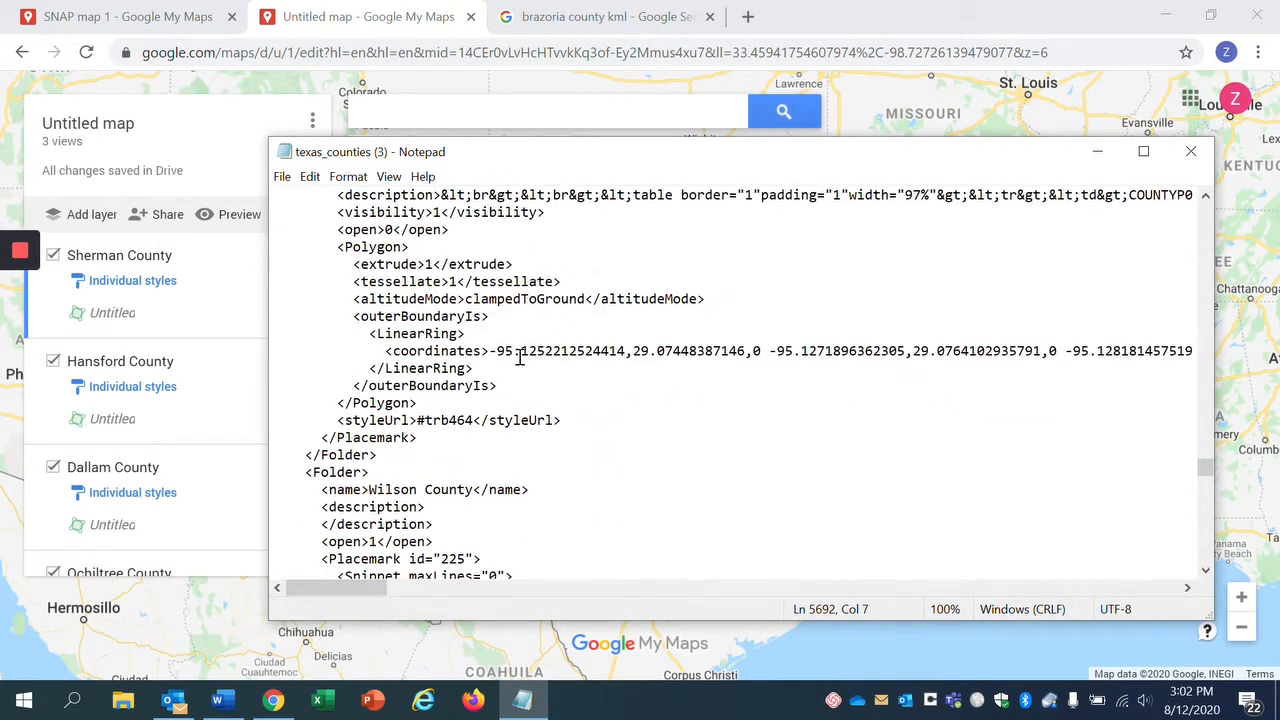
pyautogui.scroll(-1, 522, 356)
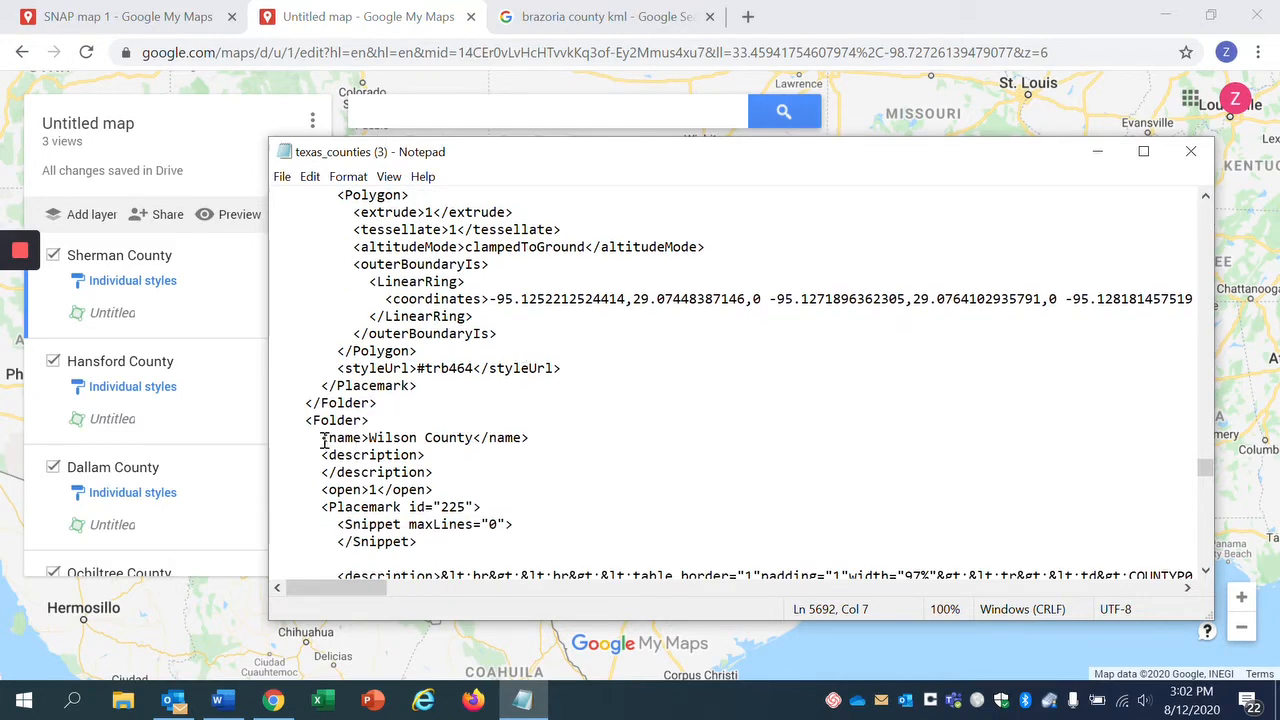
pyautogui.moveTo(322, 442); pyautogui.dragTo(538, 441)
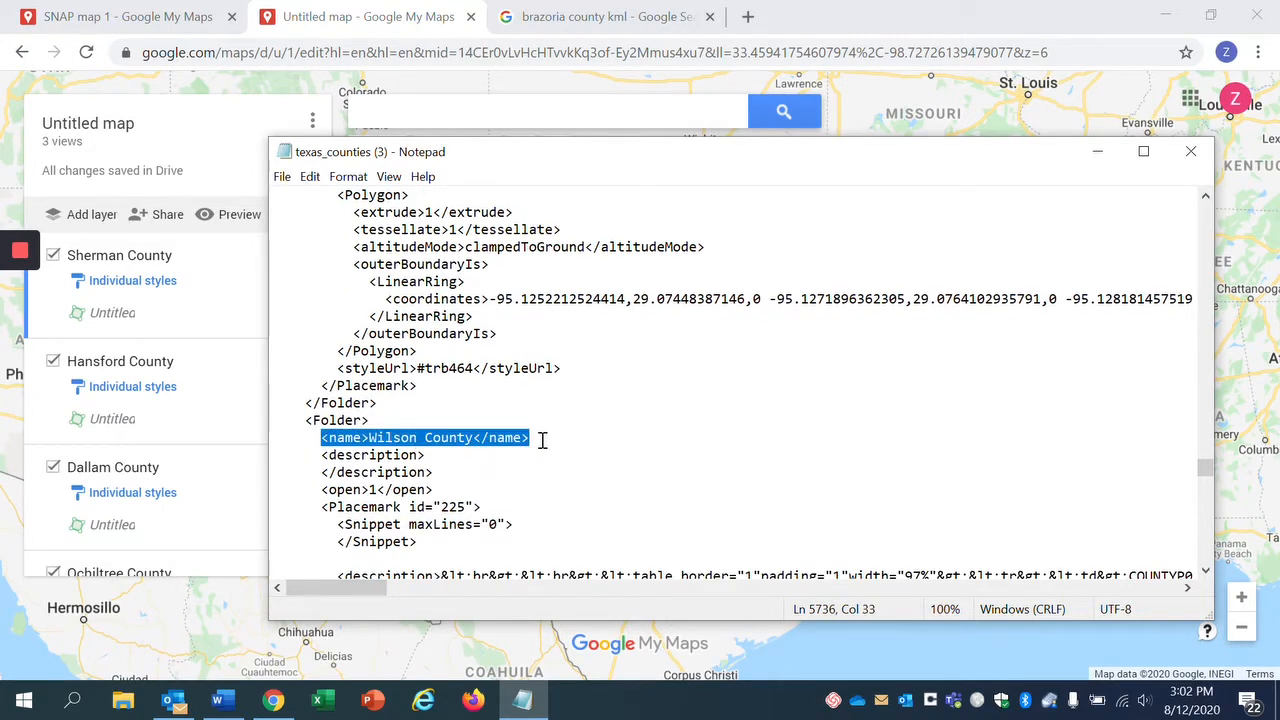
pyautogui.doubleClick(494, 446)
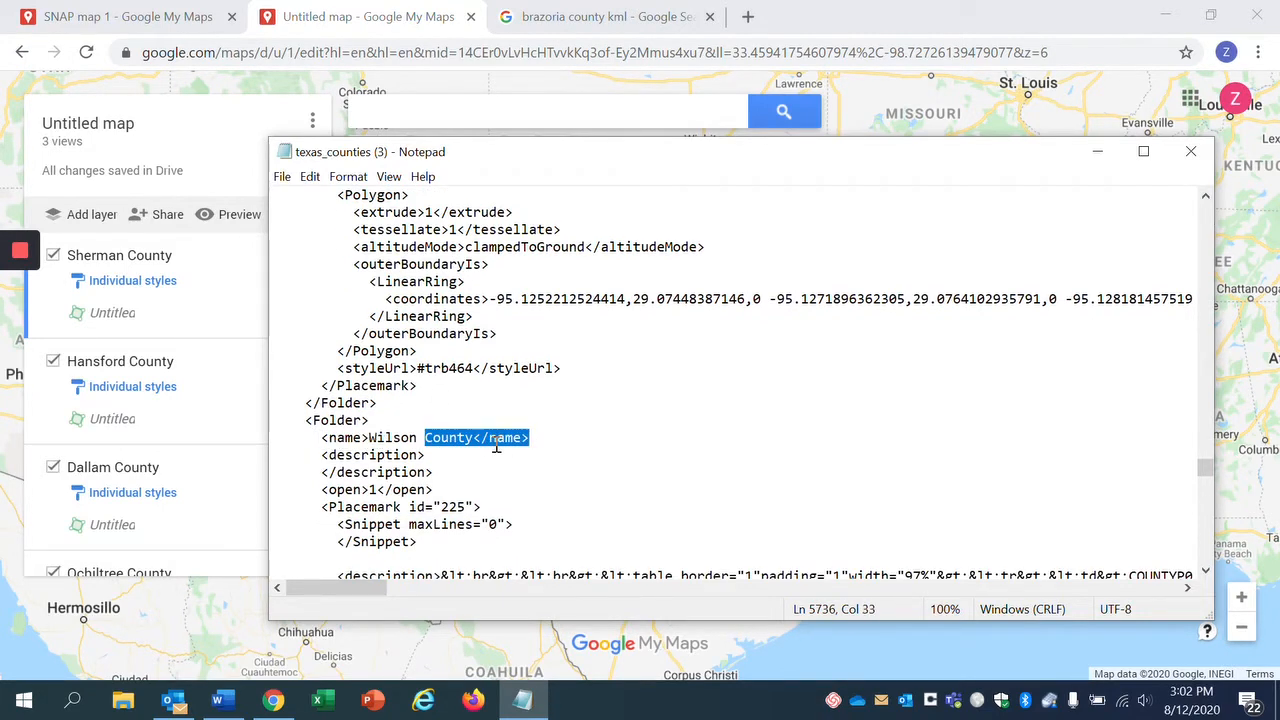
pyautogui.click(433, 446)
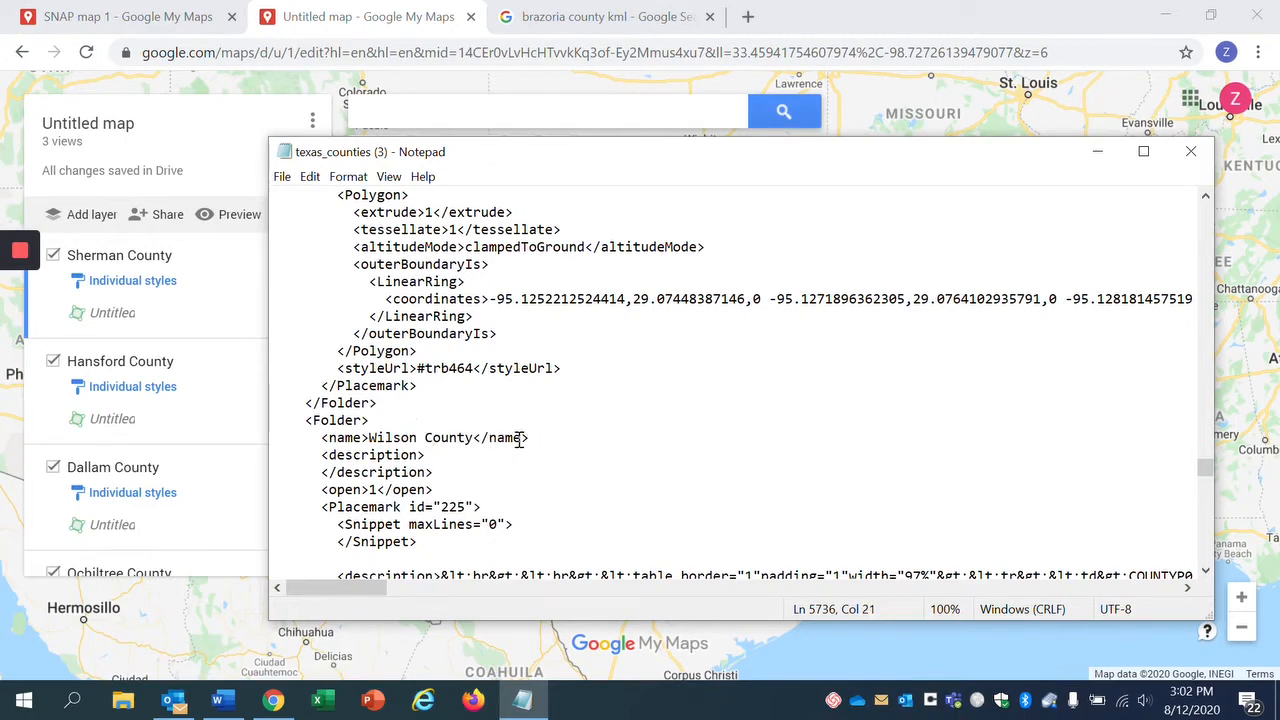
pyautogui.moveTo(370, 421); pyautogui.dragTo(307, 421)
# - Return to the start of the Brazoria County folder and highlight its full name line
pyautogui.scroll(10, 420, 420)
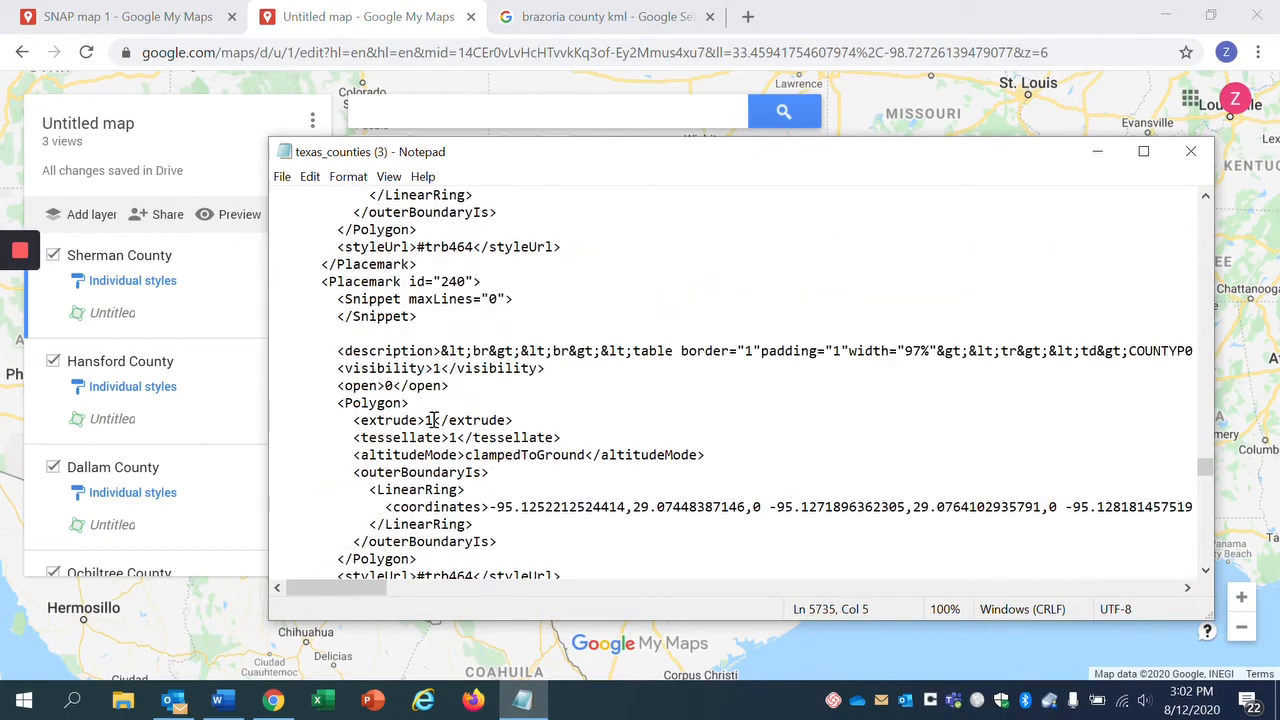
pyautogui.scroll(7, 437, 424)
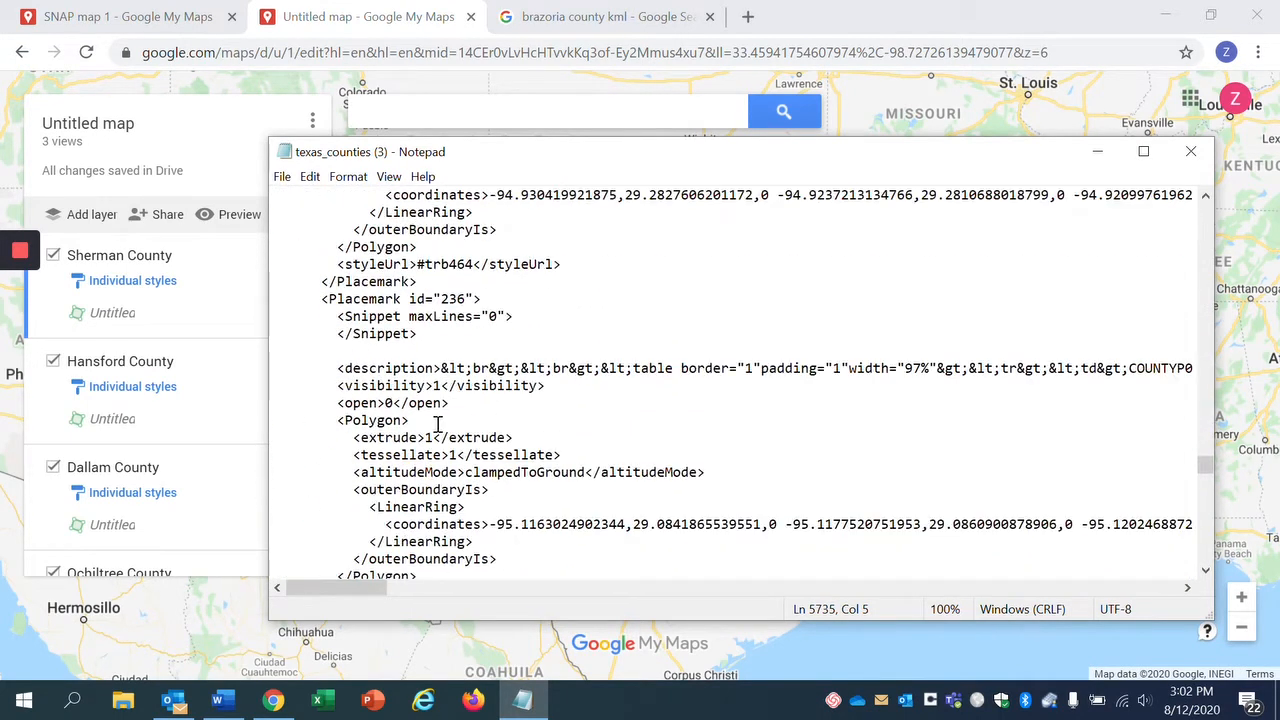
pyautogui.scroll(-2, 450, 432)
pyautogui.scroll(6, 452, 432)
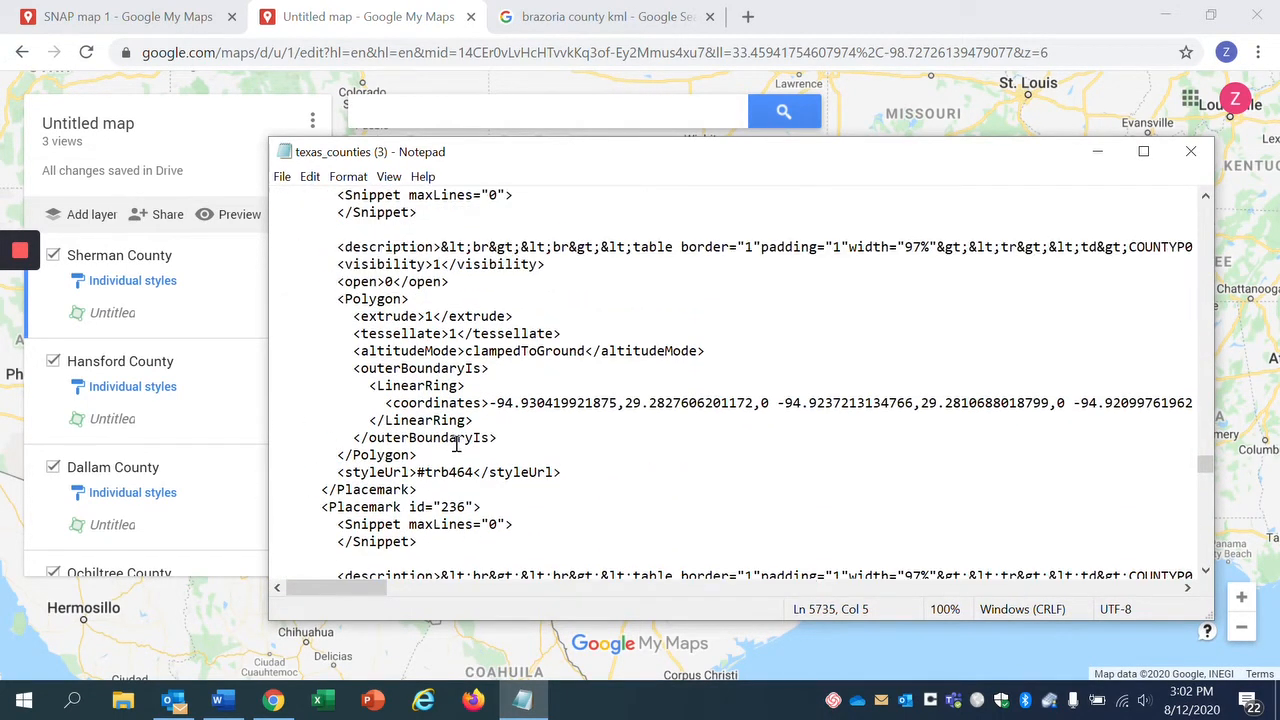
pyautogui.scroll(-6, 456, 444)
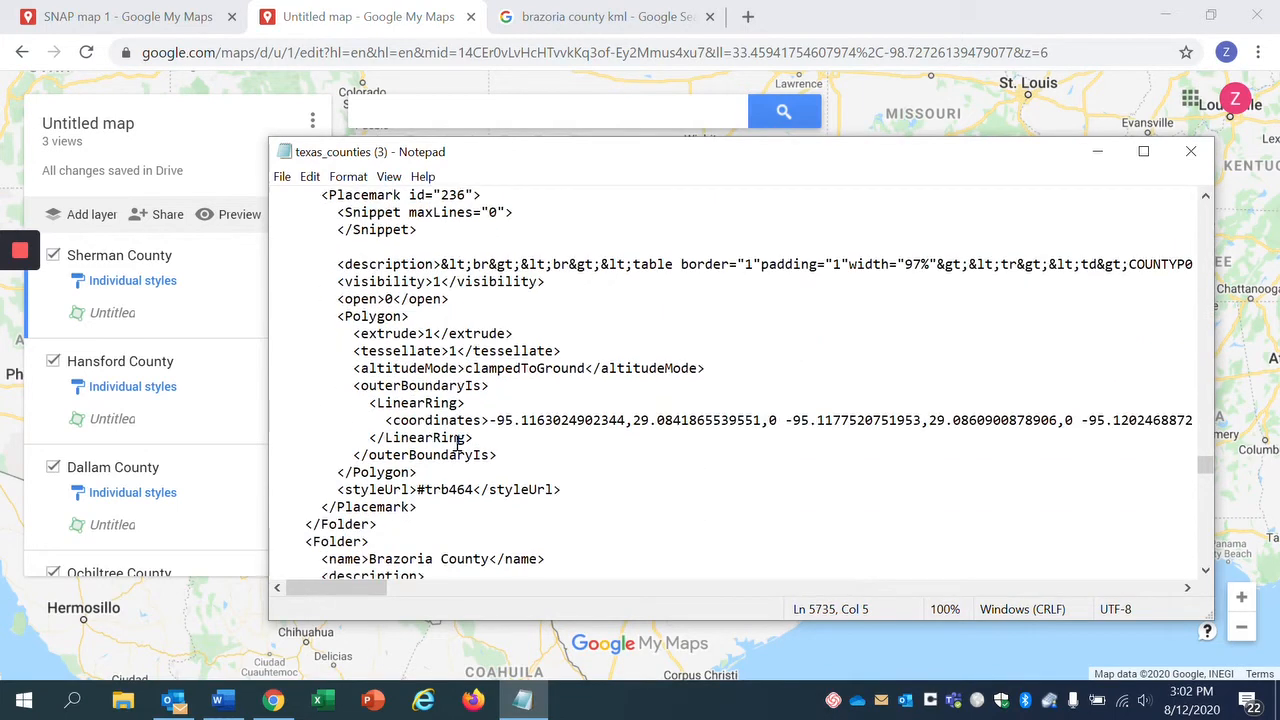
pyautogui.scroll(-1, 340, 558)
pyautogui.click(336, 511)
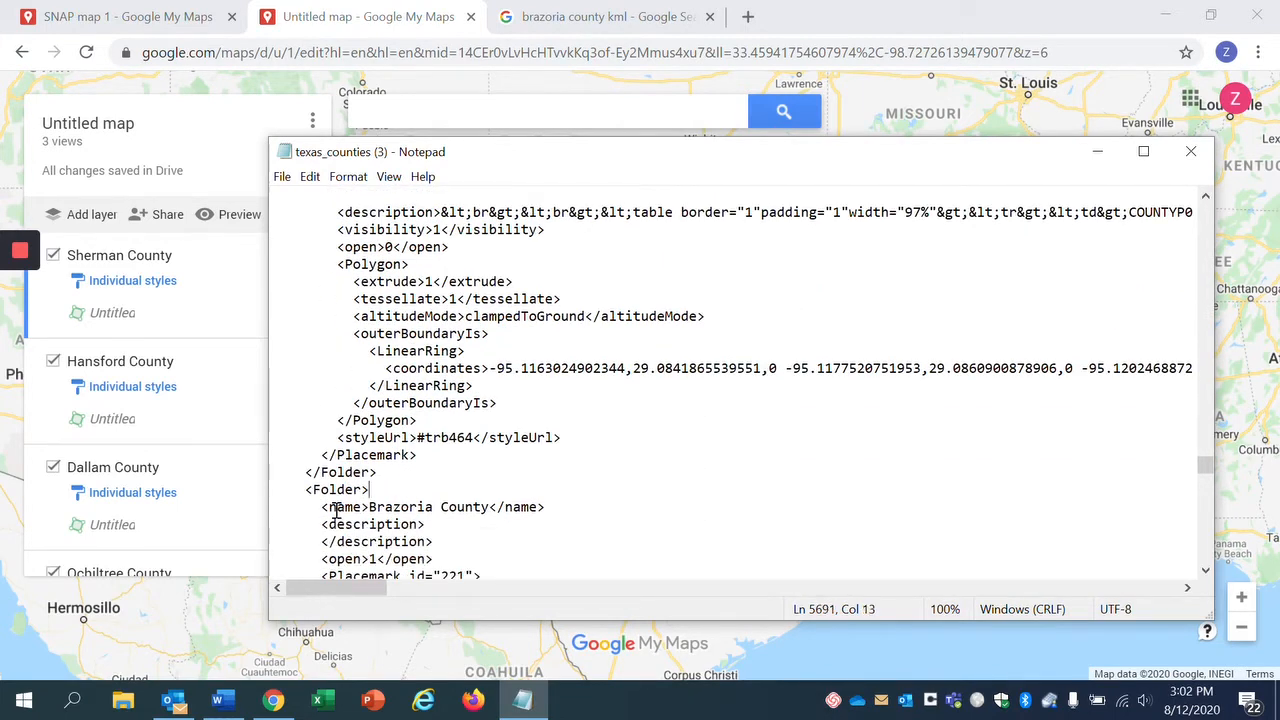
pyautogui.moveTo(321, 508); pyautogui.dragTo(552, 509)
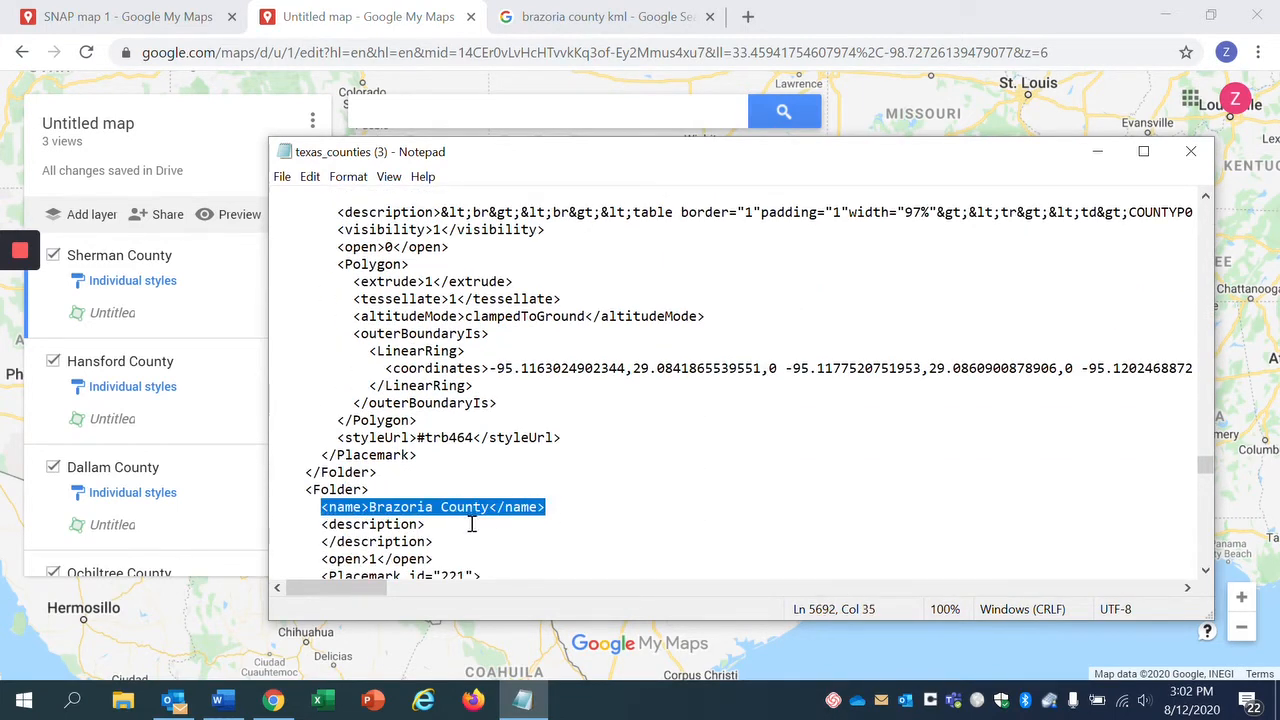
# - Examine the placemark entries of the county that precedes the Brazoria County folder, back to placemark 220
pyautogui.scroll(-15, 432, 492)
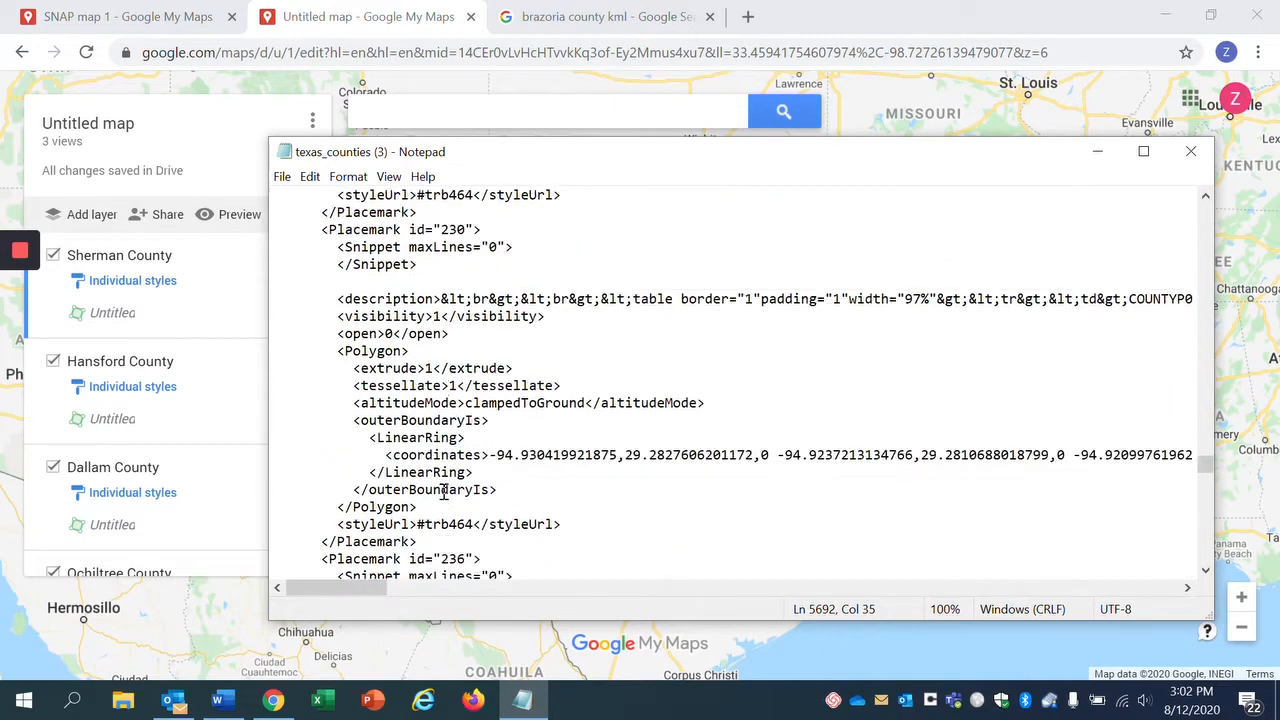
pyautogui.scroll(6, 442, 491)
pyautogui.scroll(10, 443, 491)
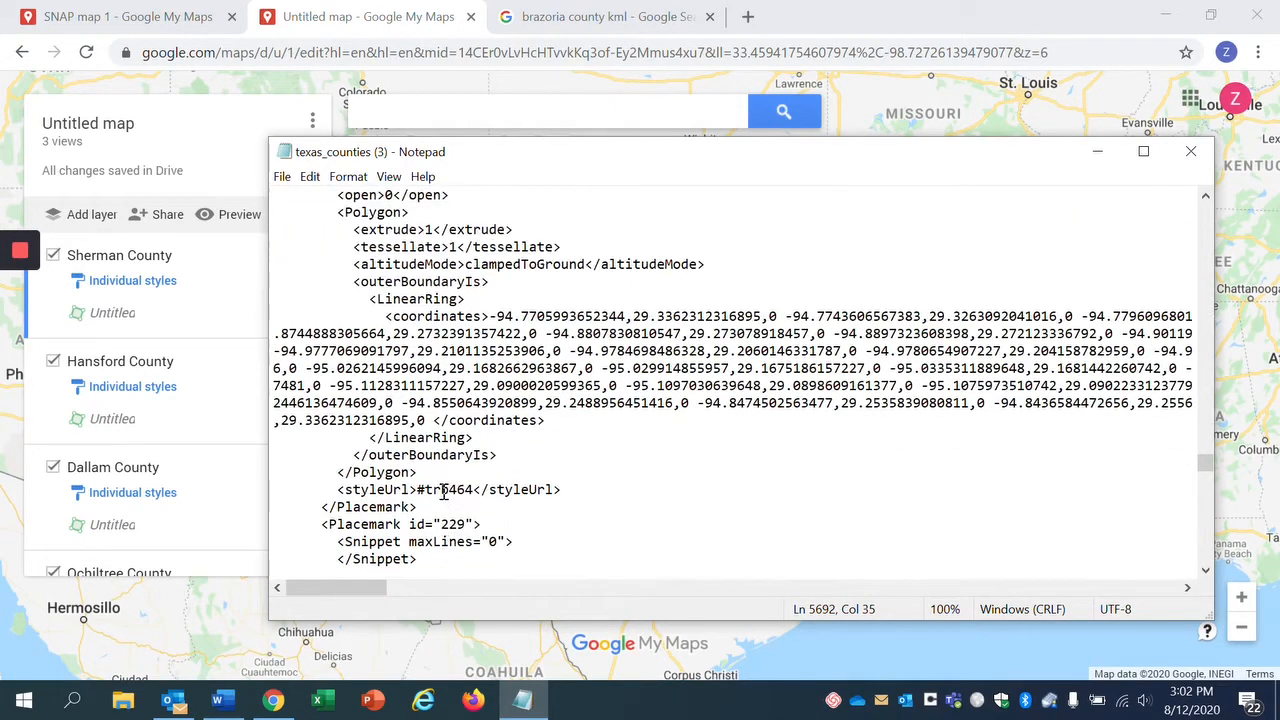
pyautogui.scroll(15, 443, 491)
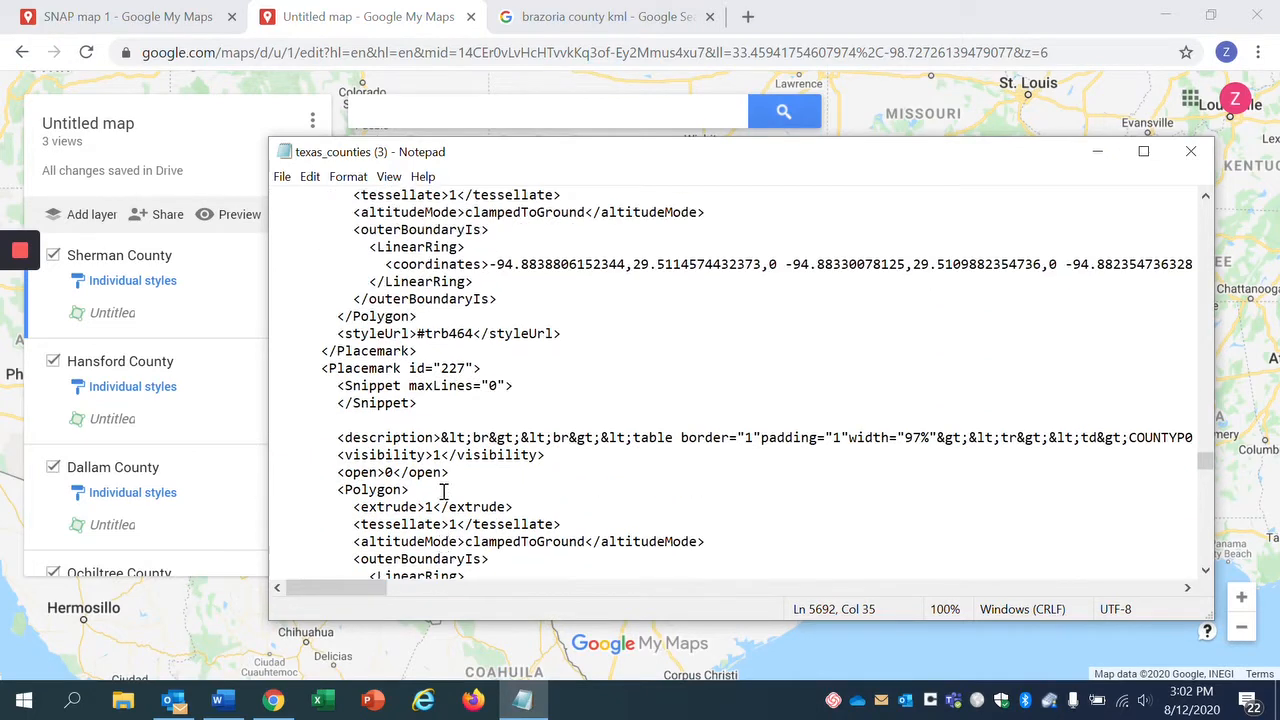
pyautogui.scroll(2, 443, 492)
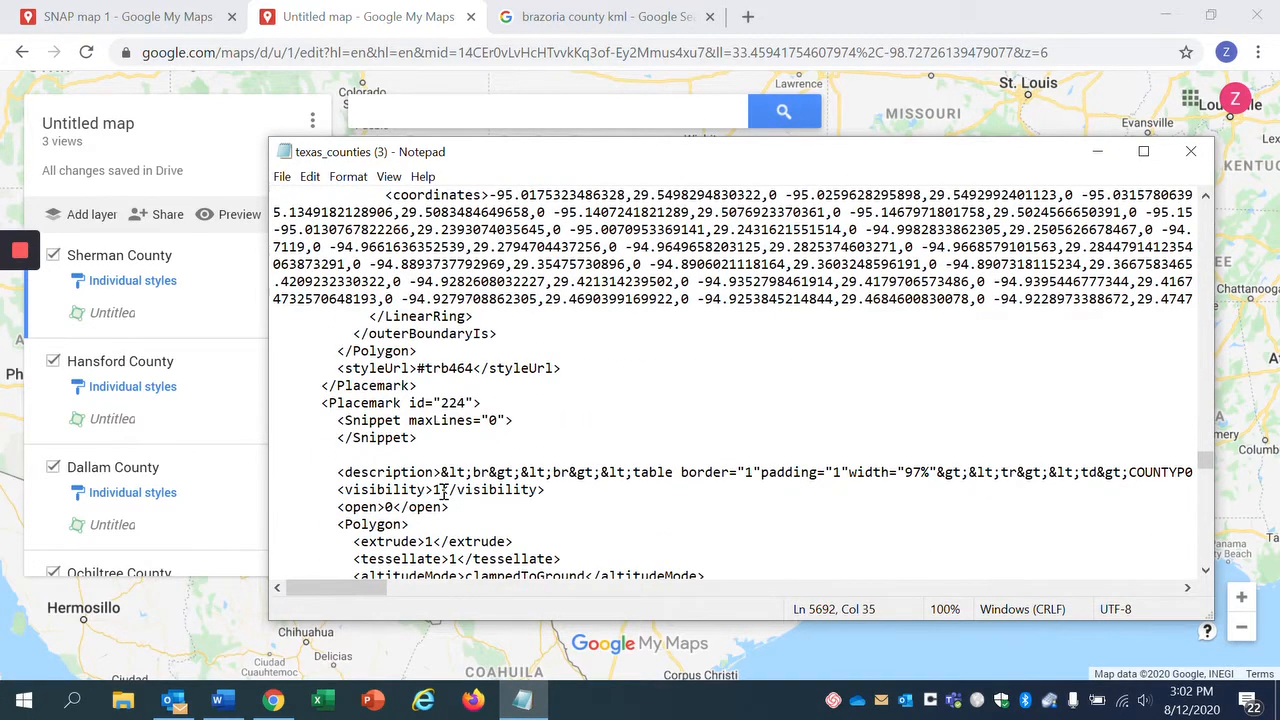
pyautogui.scroll(15, 443, 491)
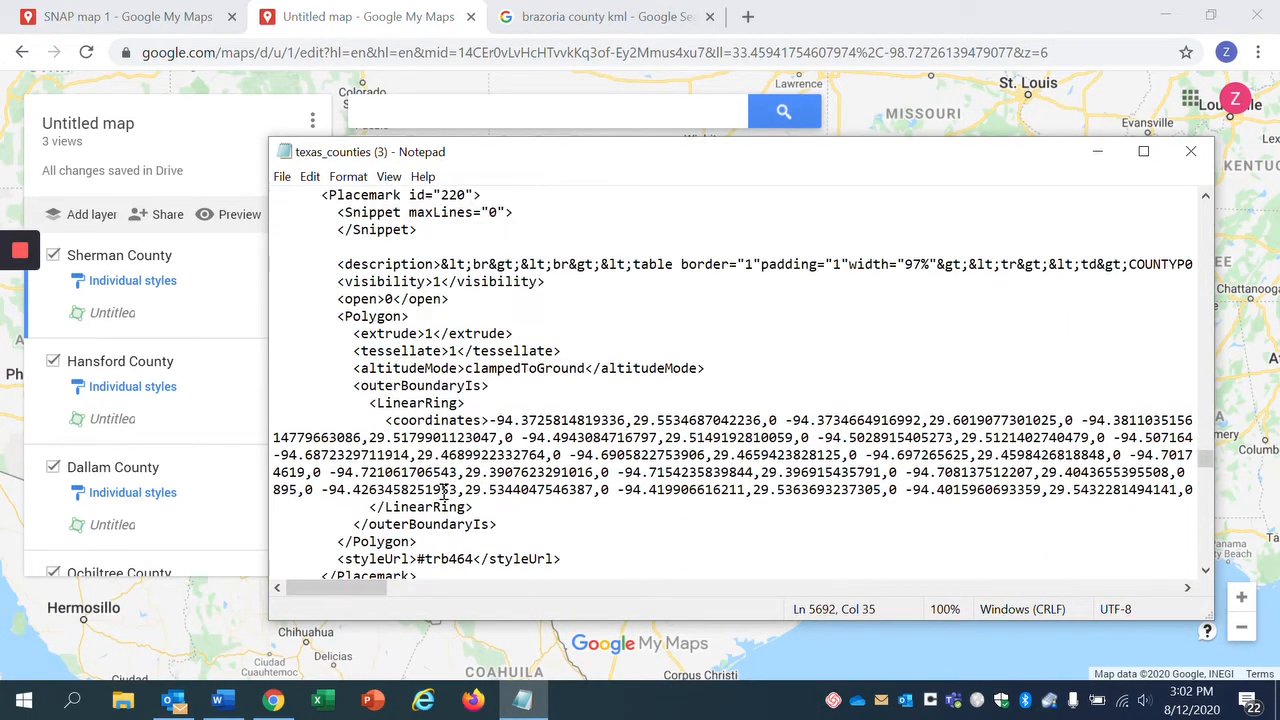
pyautogui.scroll(1, 443, 491)
pyautogui.scroll(-3, 443, 491)
pyautogui.scroll(2, 443, 491)
pyautogui.scroll(-15, 443, 491)
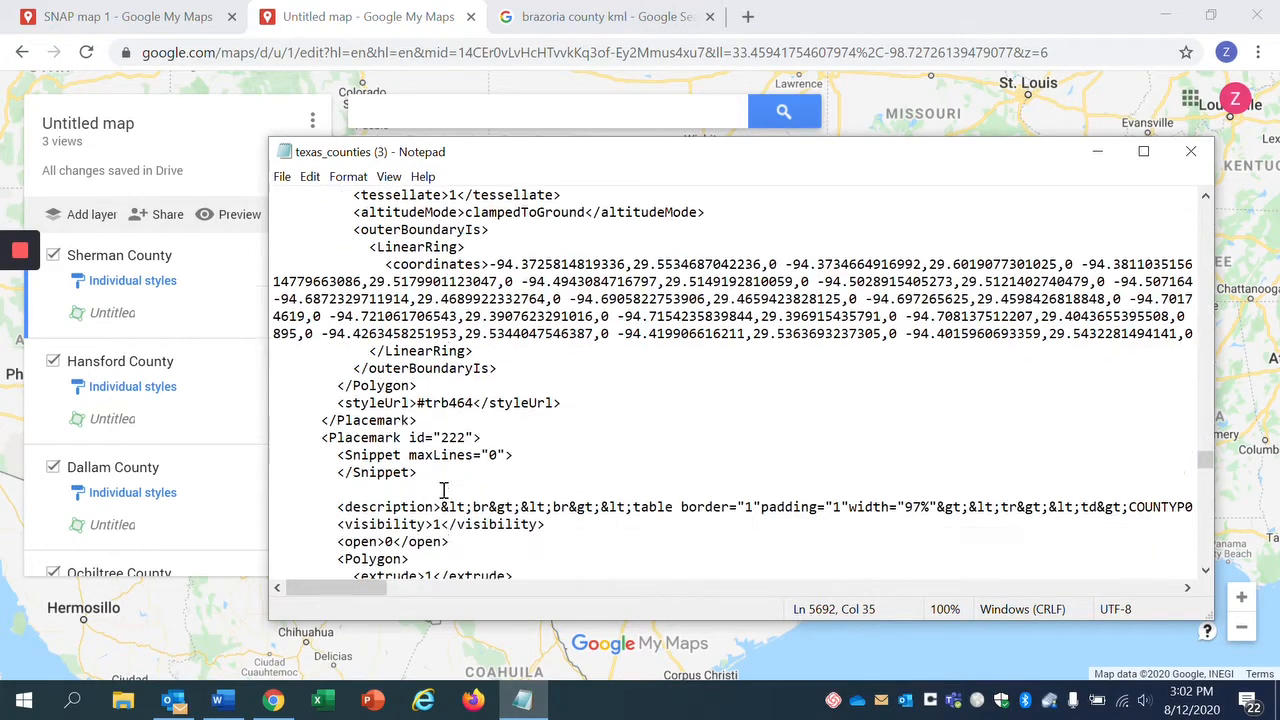
# - Trace the placemarks that precede the Brazoria County folder back to their folder start and highlight the Galveston County name line
pyautogui.scroll(-6, 443, 491)
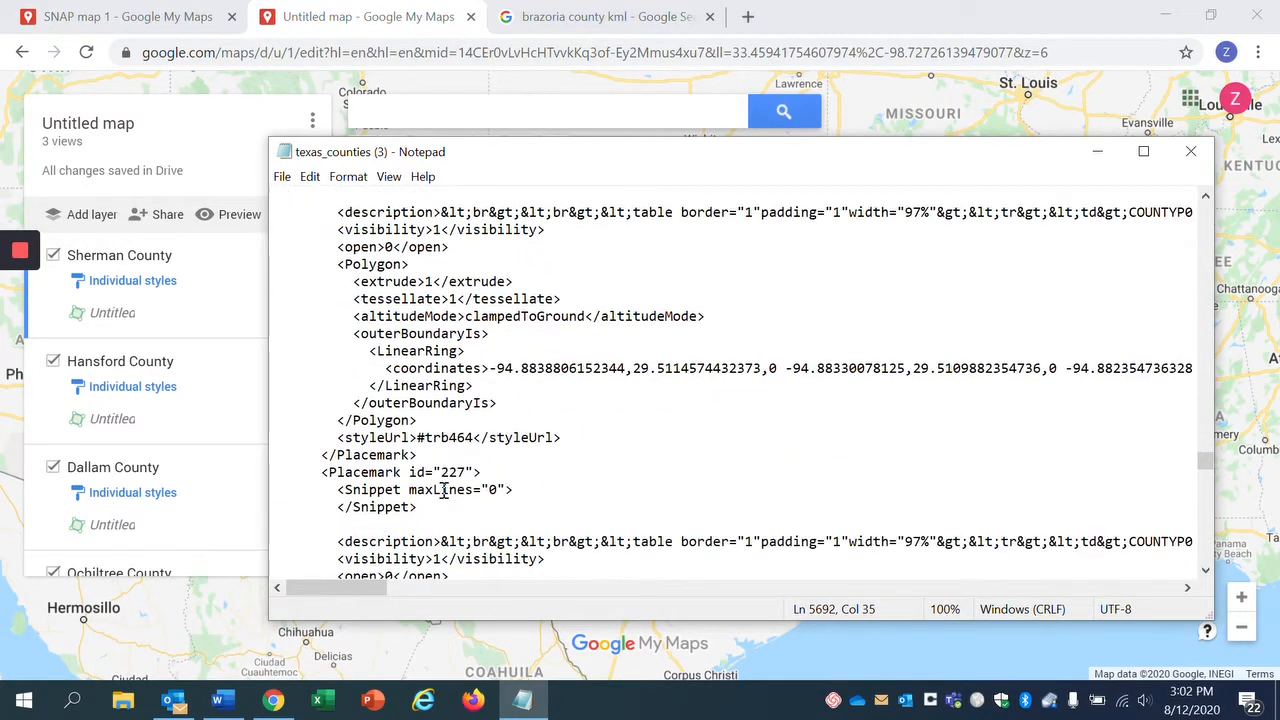
pyautogui.scroll(3, 443, 491)
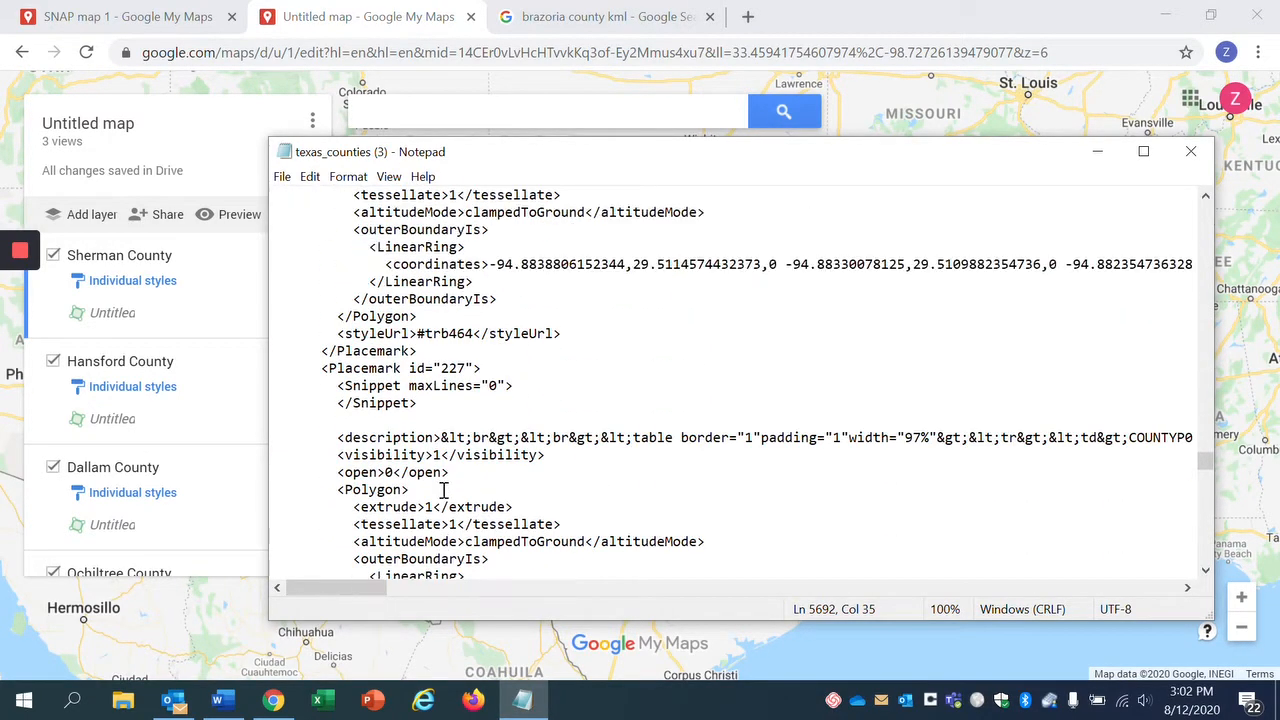
pyautogui.scroll(-9, 443, 491)
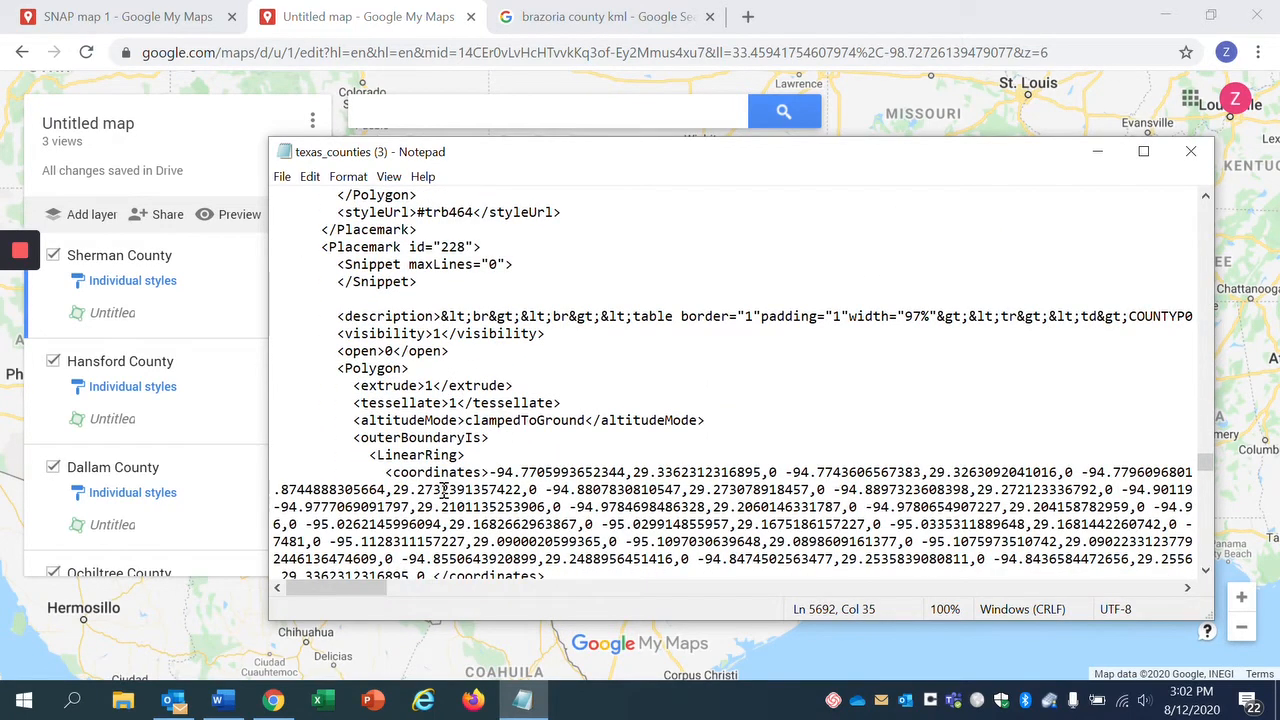
pyautogui.scroll(10, 443, 491)
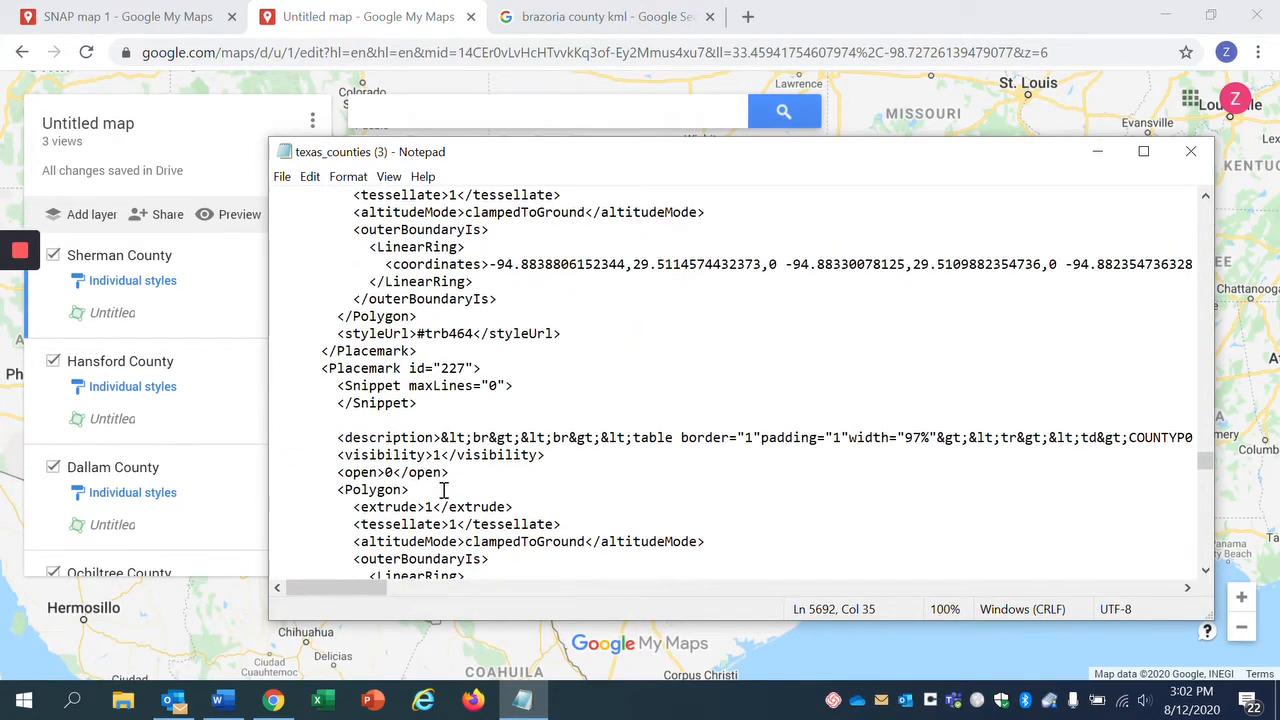
pyautogui.scroll(10, 443, 491)
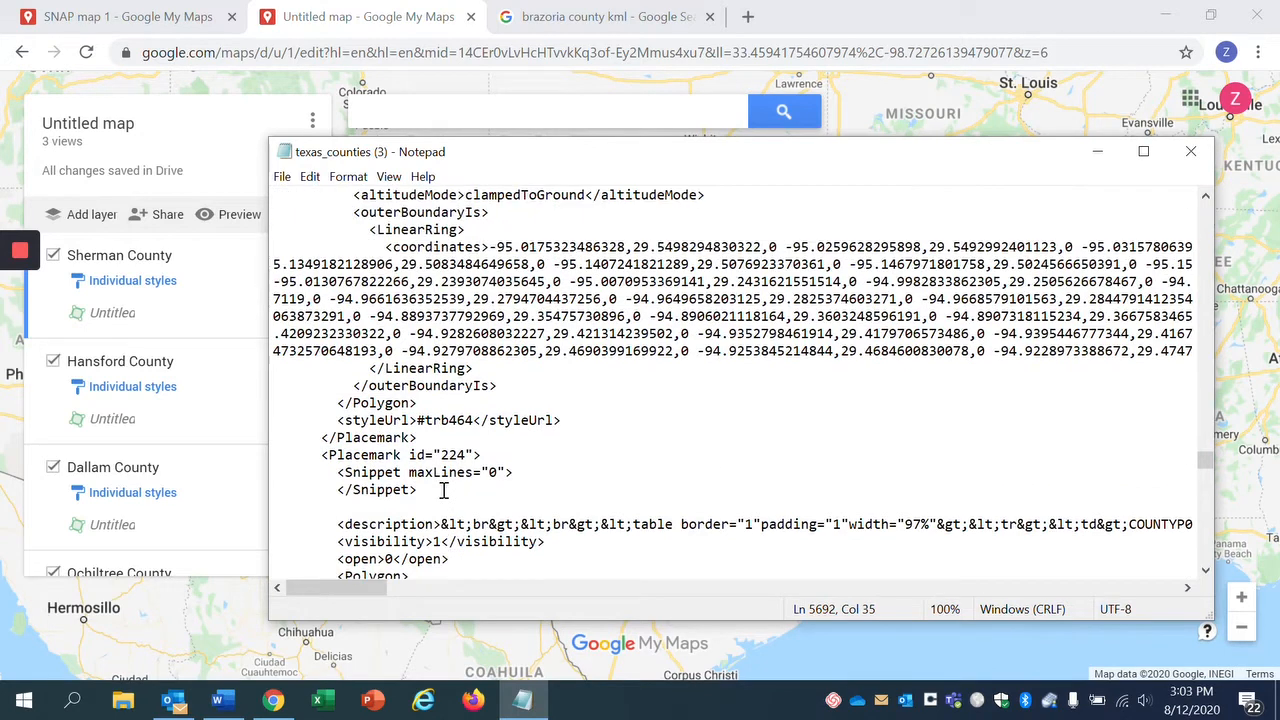
pyautogui.scroll(10, 443, 491)
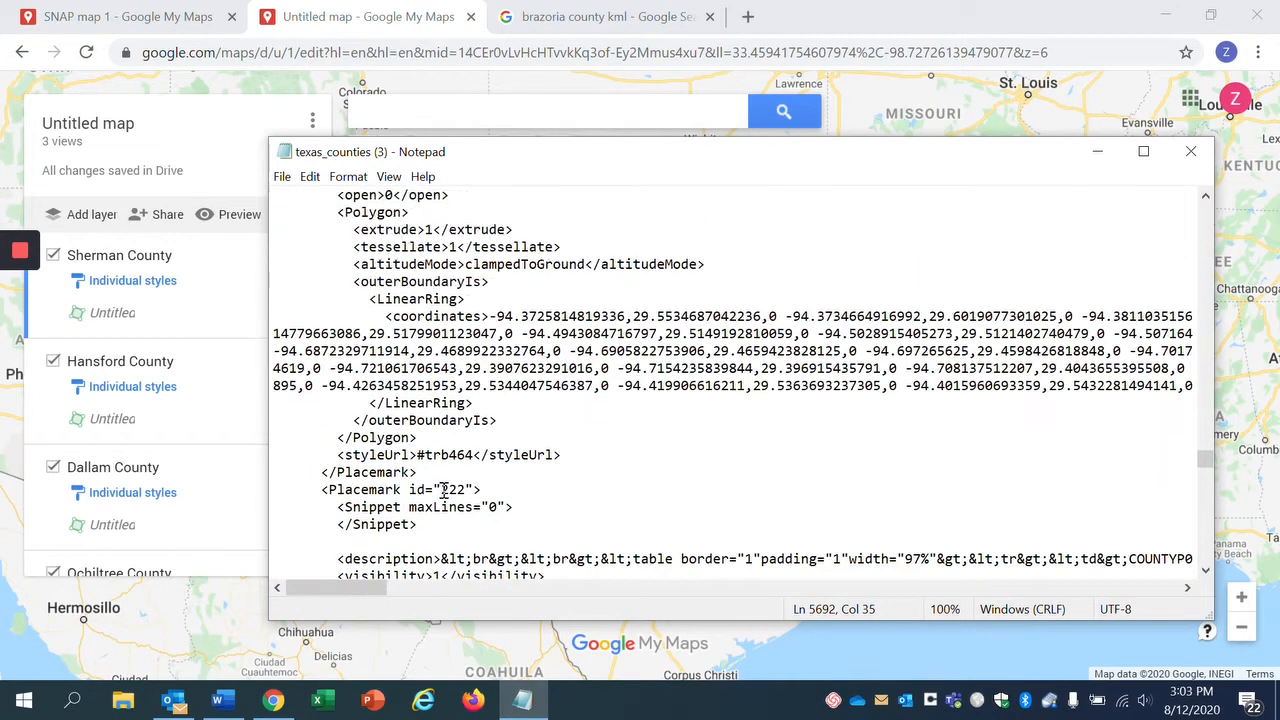
pyautogui.scroll(5, 443, 491)
pyautogui.scroll(1, 443, 491)
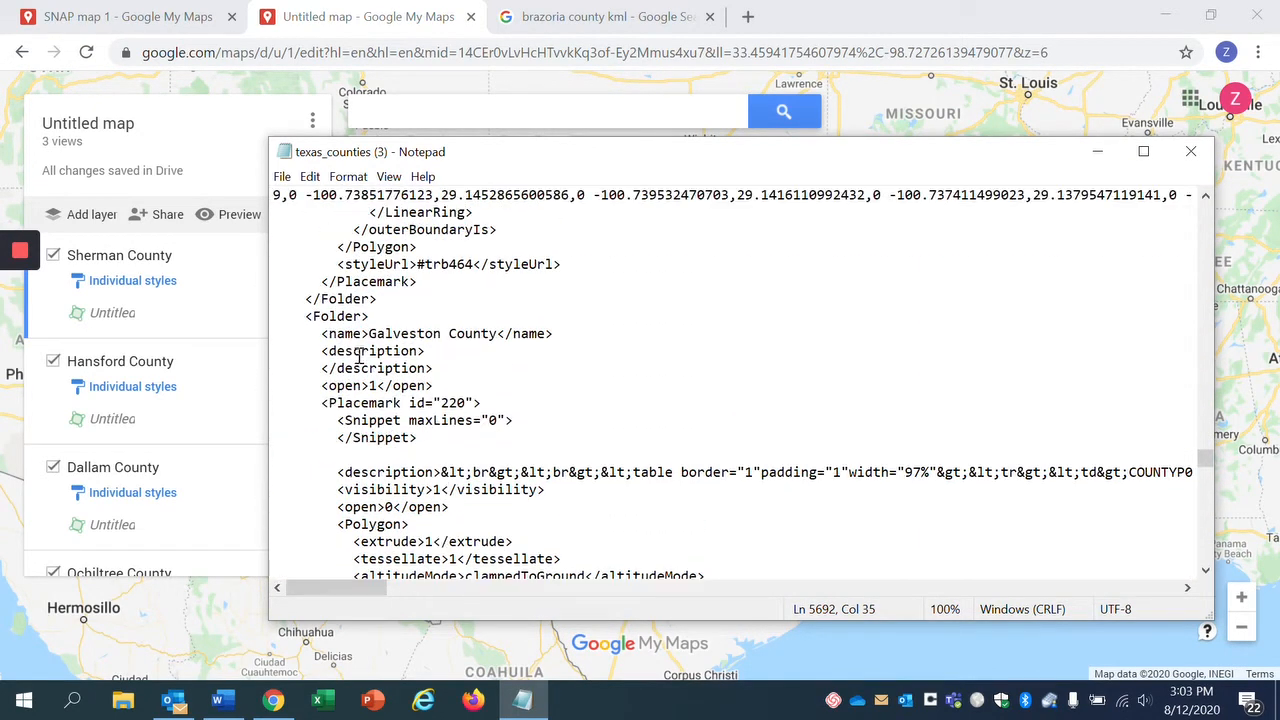
pyautogui.moveTo(314, 333); pyautogui.dragTo(566, 334)
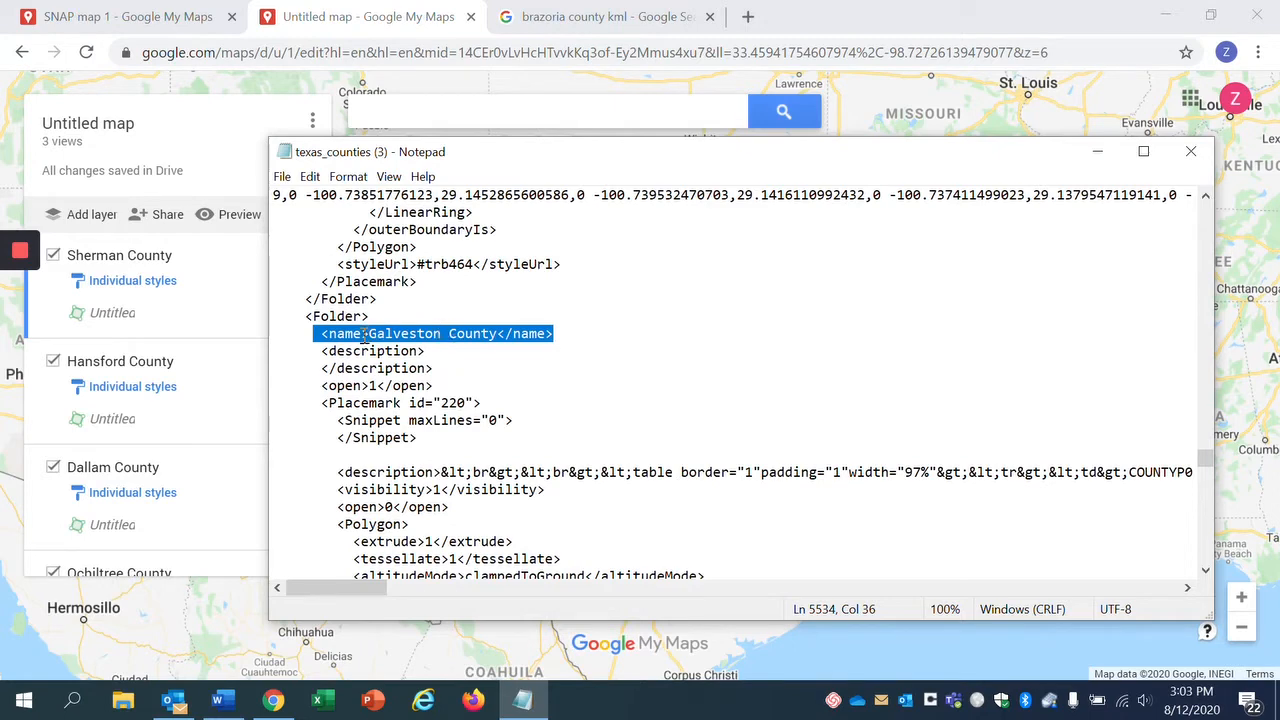
pyautogui.moveTo(314, 333); pyautogui.dragTo(553, 342)
# - Select the Galveston County code from its name line down to the placemark just before placemark 227
pyautogui.scroll(-2, 530, 343)
pyautogui.scroll(1, 491, 386)
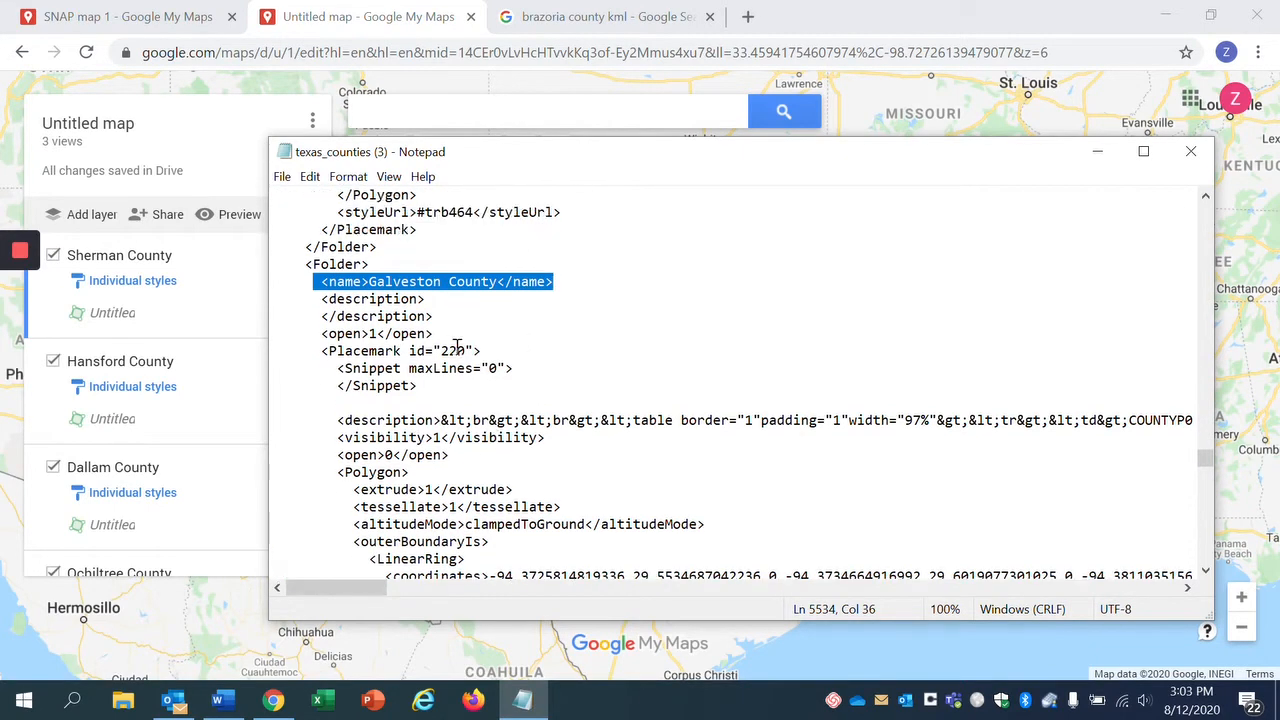
pyautogui.scroll(-1, 518, 420)
pyautogui.click(523, 409)
pyautogui.scroll(1, 514, 404)
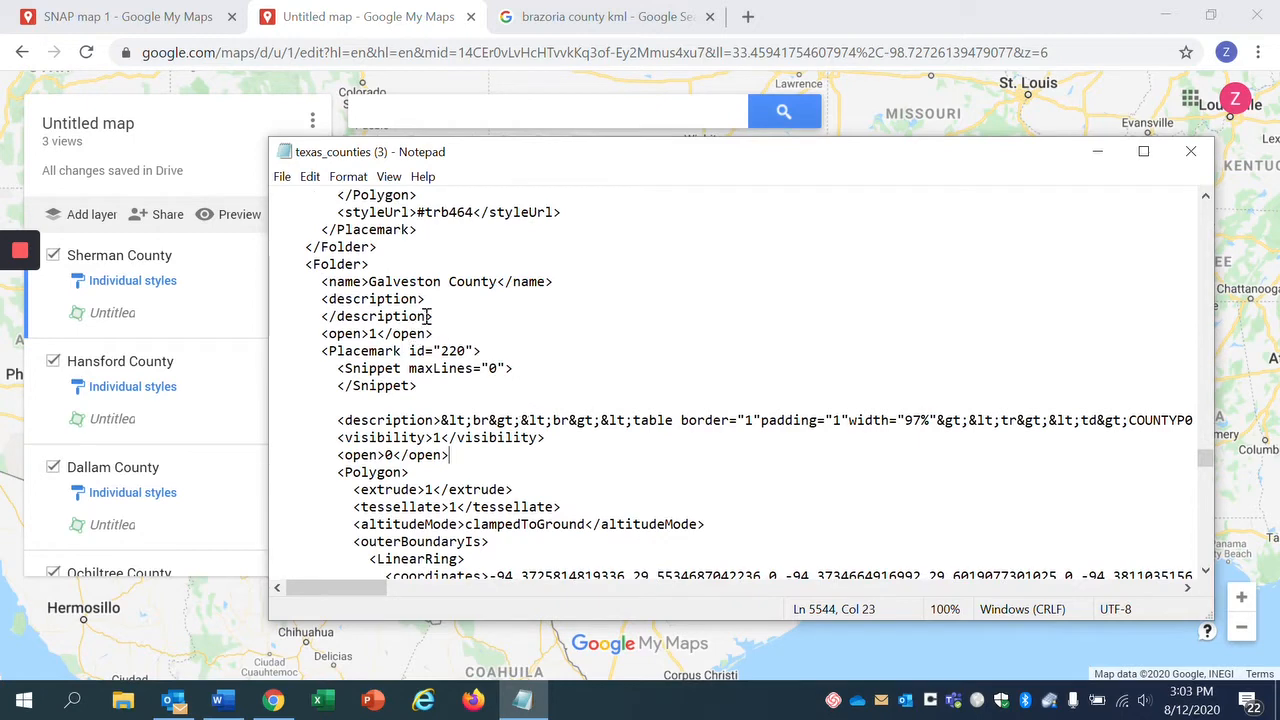
pyautogui.moveTo(314, 285); pyautogui.dragTo(544, 333)
pyautogui.scroll(-20, 553, 295)
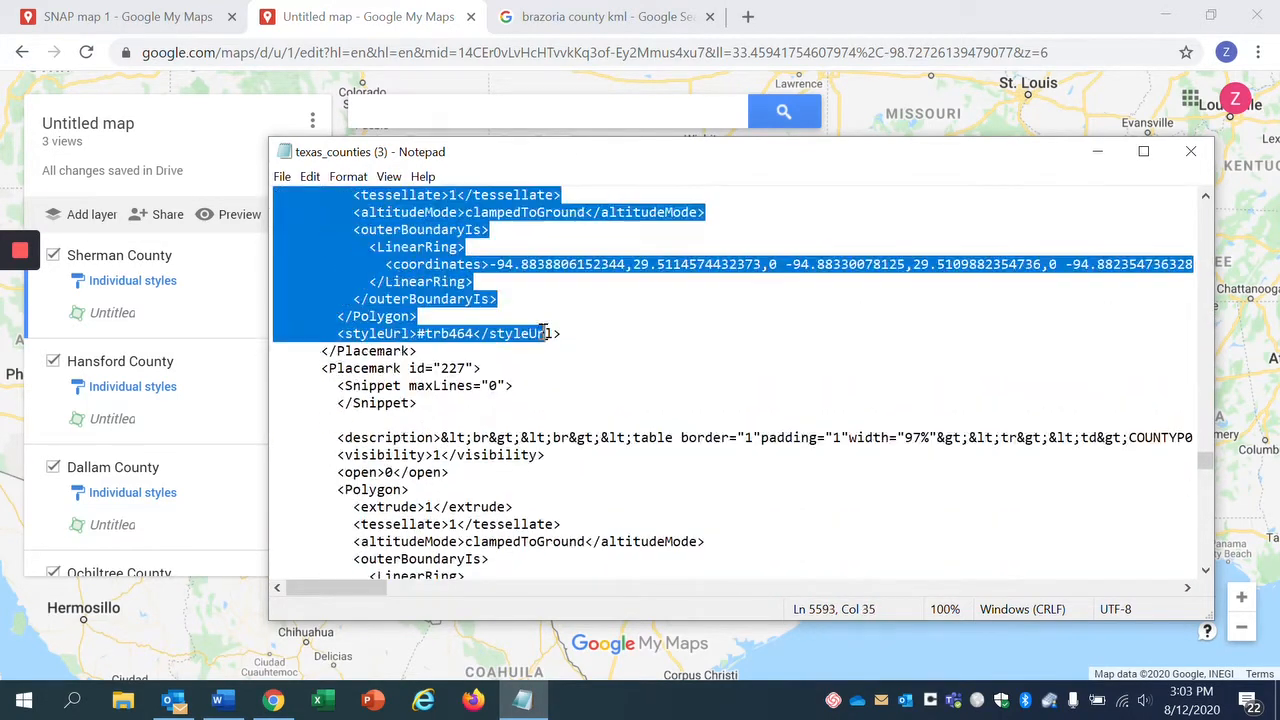
# - Highlight the end of the Brazoria County code through the opening folder tag above Wilson County's name, and clear the selection
pyautogui.scroll(-20, 544, 333)
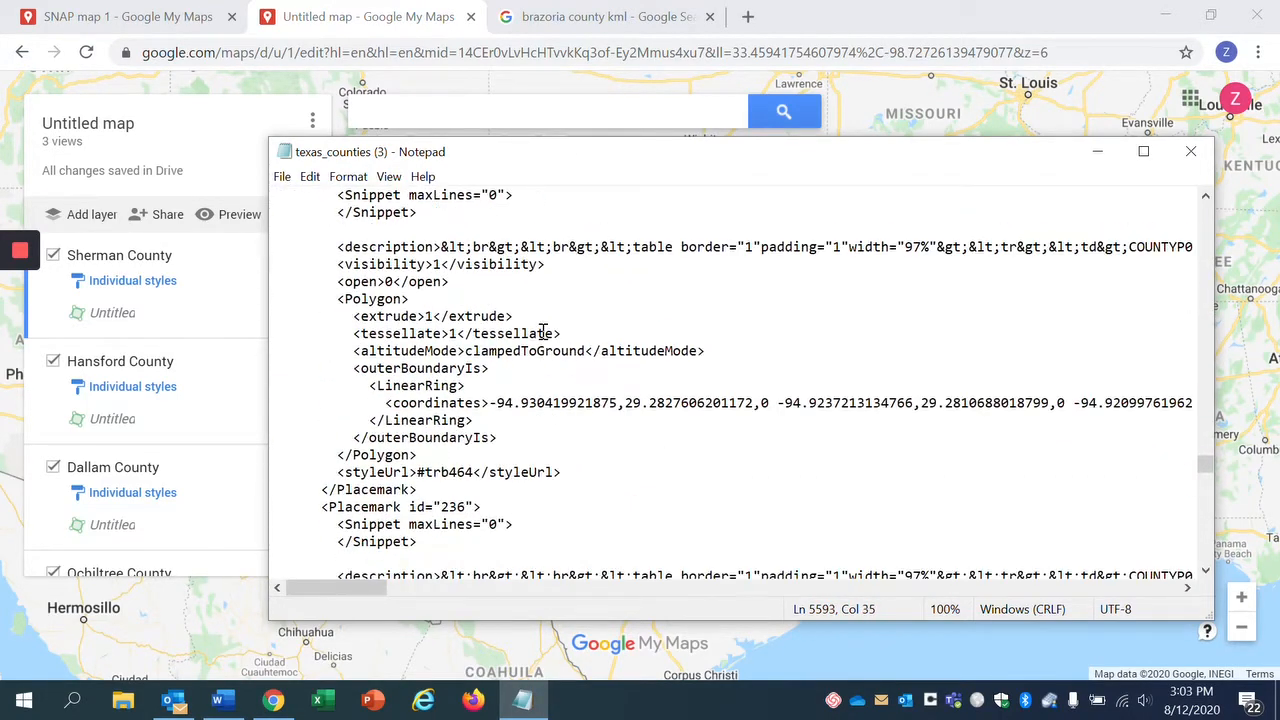
pyautogui.scroll(-20, 543, 333)
pyautogui.click(537, 333)
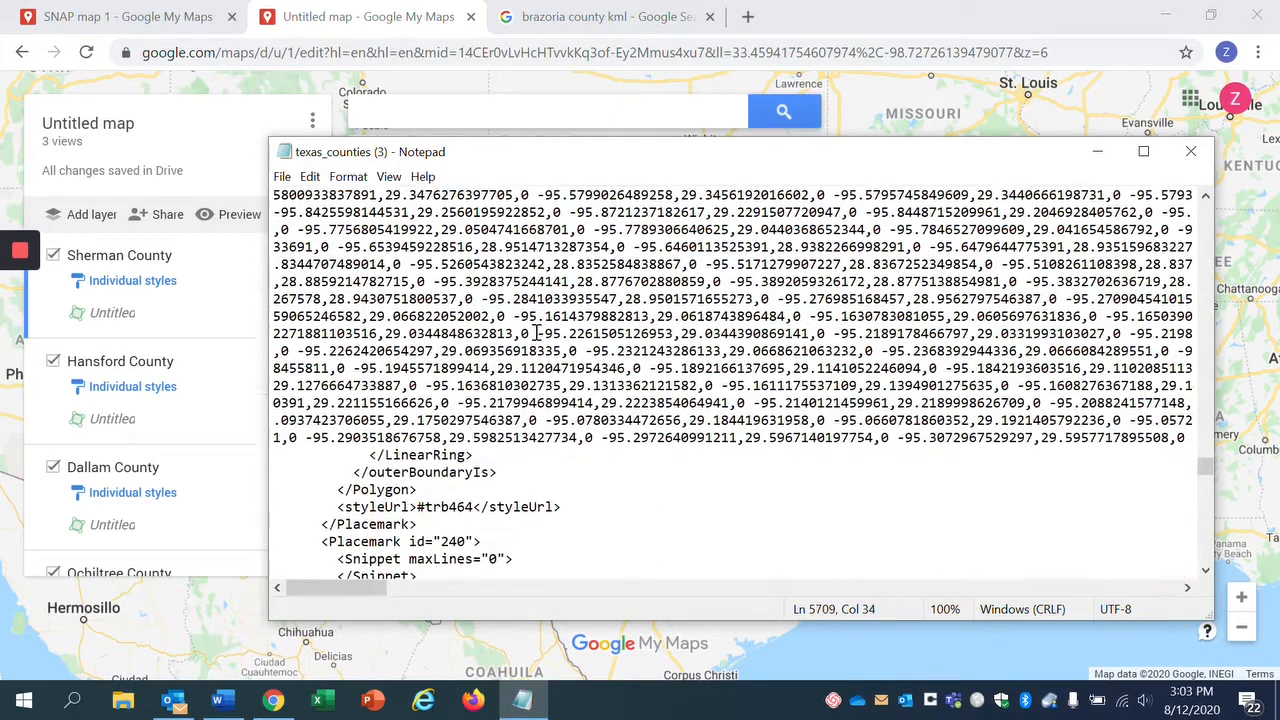
pyautogui.scroll(-20, 537, 333)
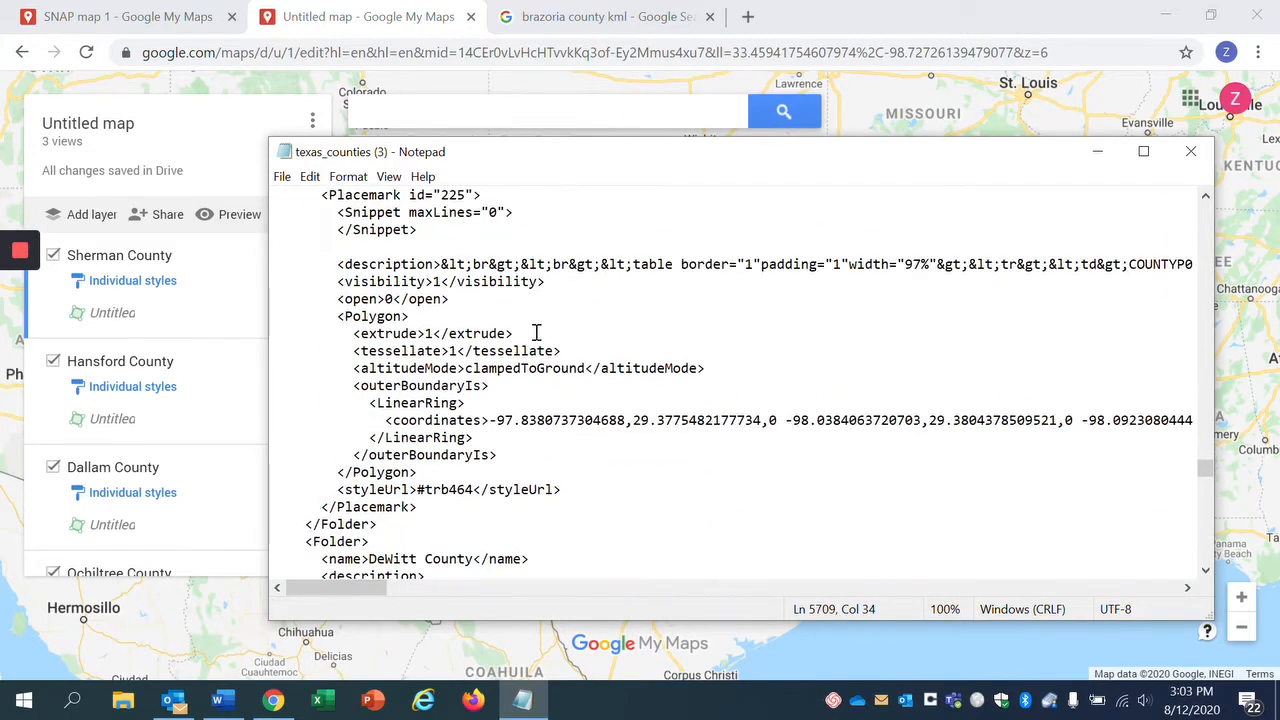
pyautogui.scroll(-2, 536, 333)
pyautogui.scroll(-10, 536, 333)
pyautogui.scroll(2, 523, 326)
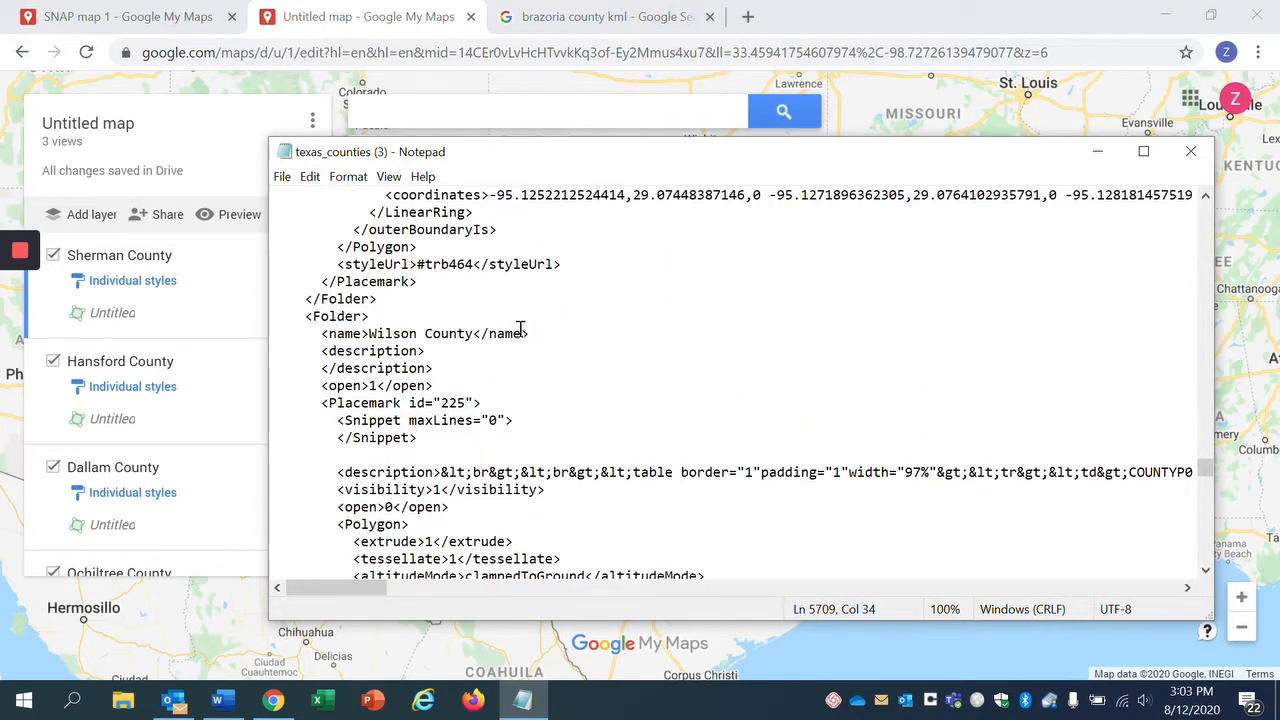
pyautogui.keyDown('shift'); pyautogui.click(464, 316); pyautogui.keyUp('shift')
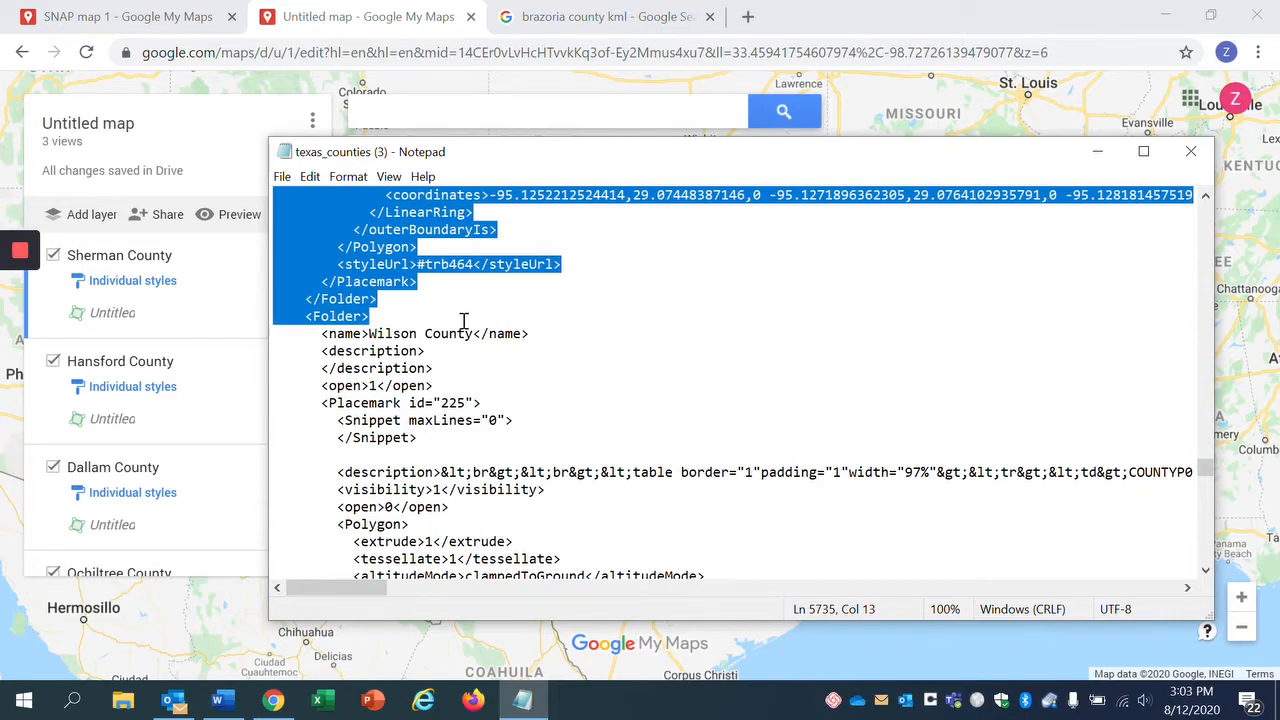
pyautogui.scroll(4, 703, 346)
pyautogui.click(857, 369)
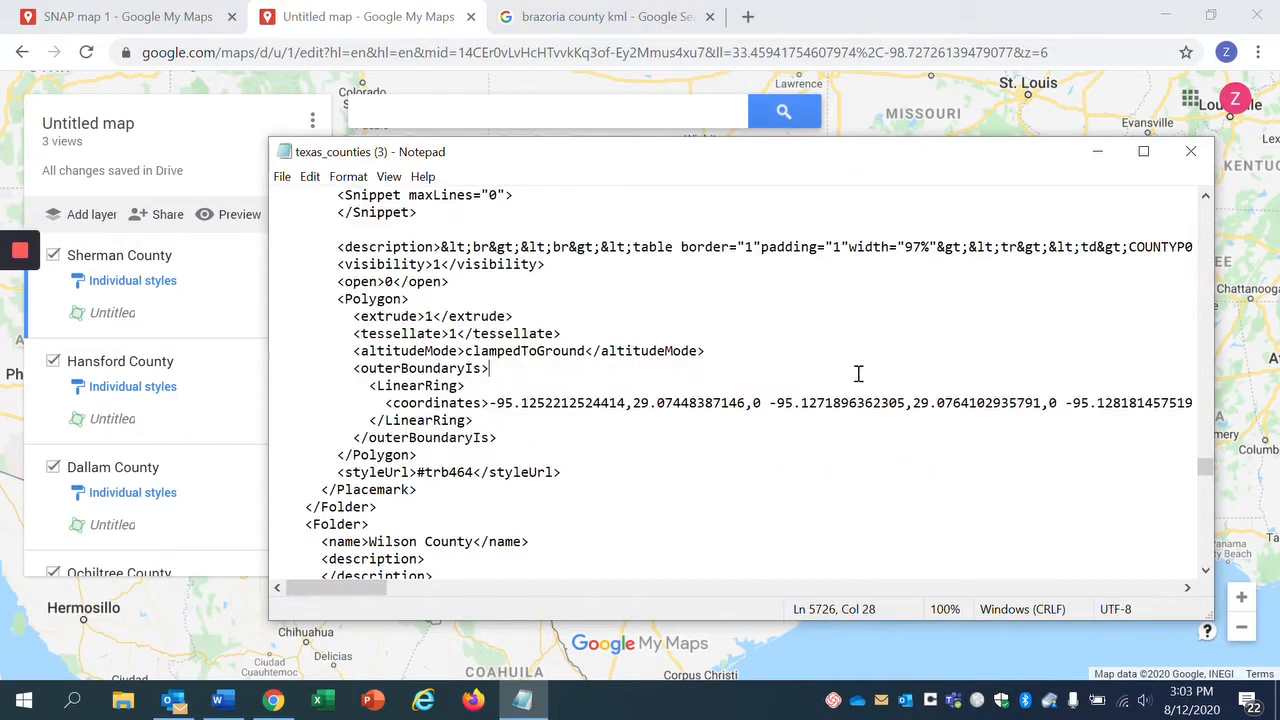
# - Go to the beginning of the file and highlight the header lines and the Sherman County name line
pyautogui.moveTo(1207, 480); pyautogui.dragTo(1210, 212)
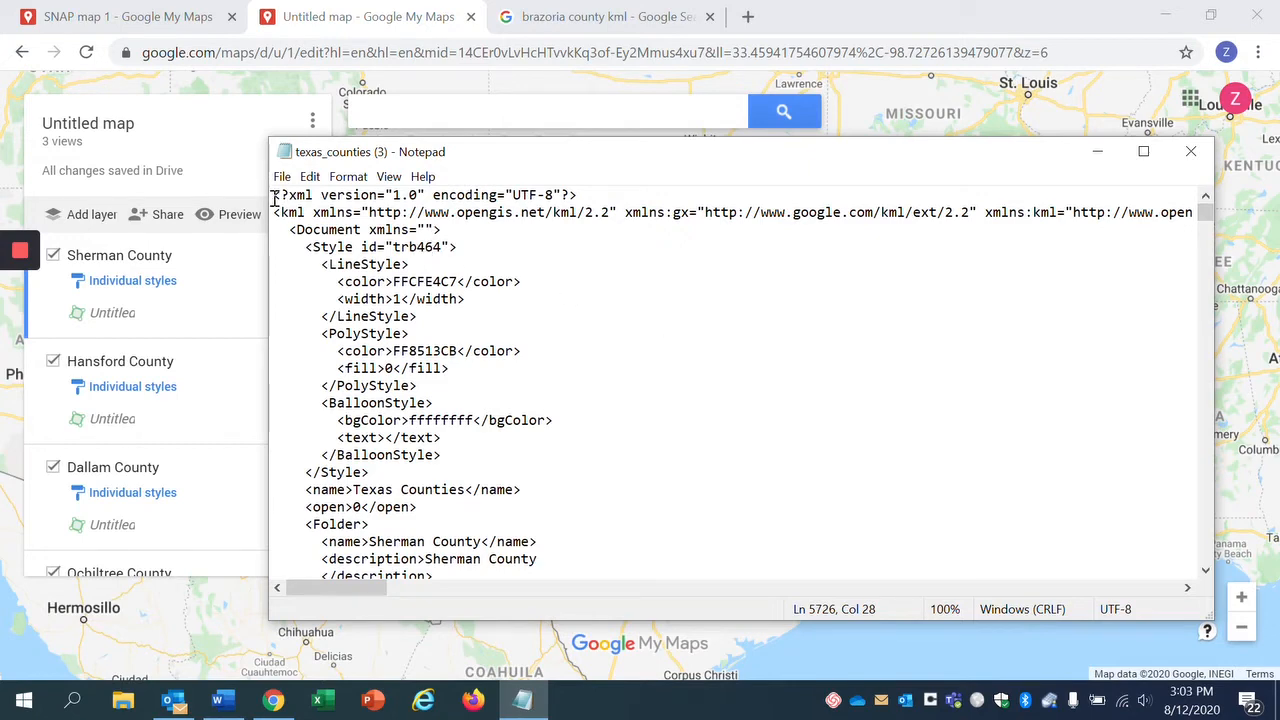
pyautogui.moveTo(273, 197); pyautogui.dragTo(499, 368)
pyautogui.scroll(-3, 509, 303)
pyautogui.moveTo(329, 386); pyautogui.dragTo(542, 390)
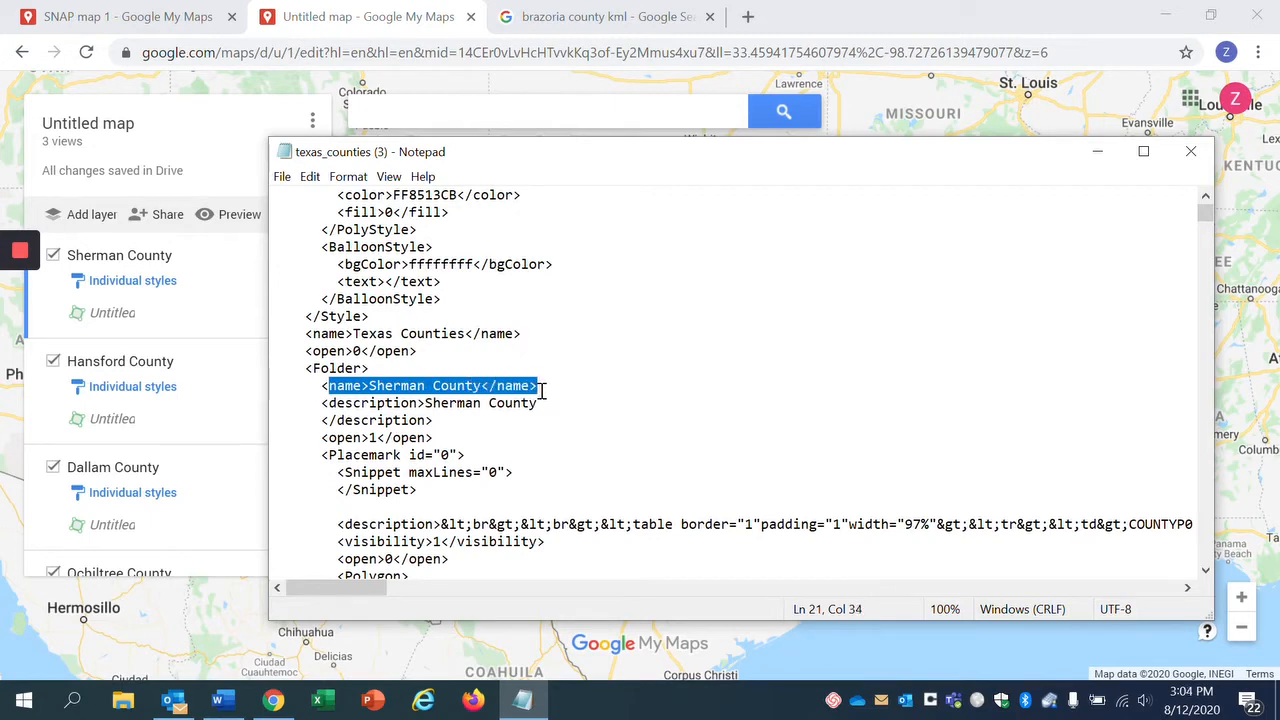
pyautogui.click(542, 390)
pyautogui.scroll(1, 491, 423)
pyautogui.scroll(-1, 489, 423)
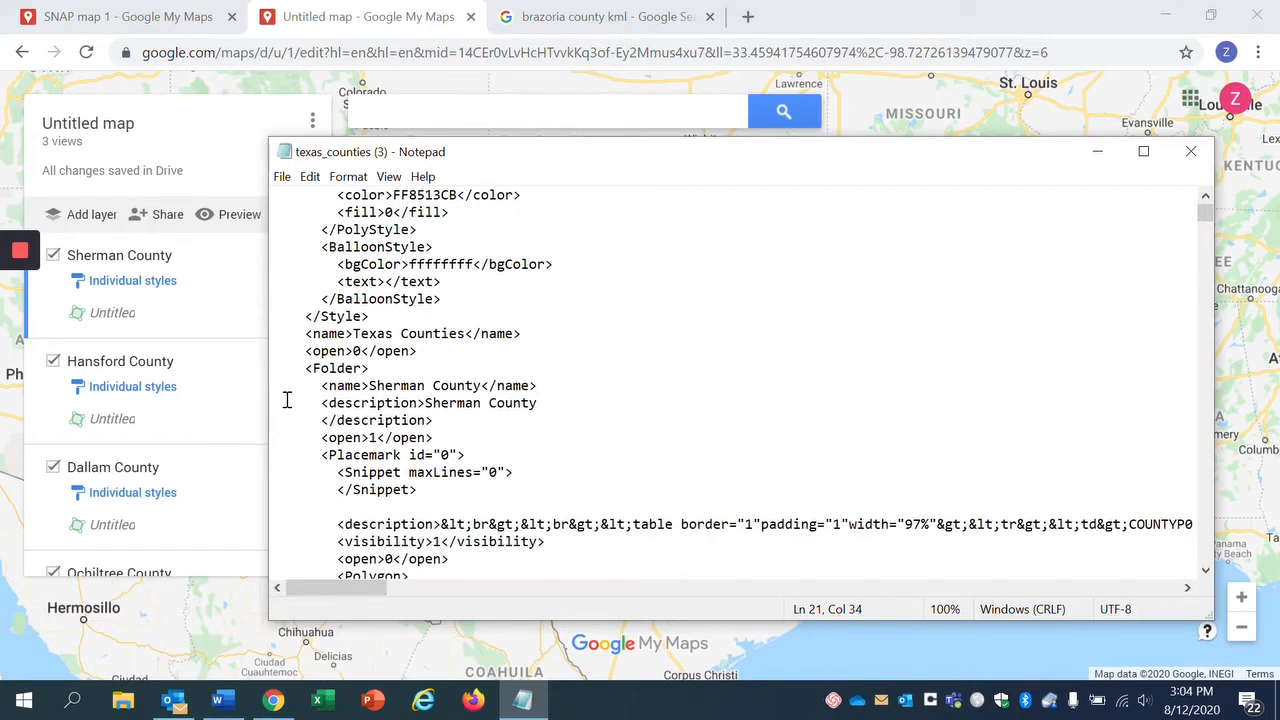
# - Highlight Sherman County's description lines and its name line, and place the cursor after the first opening folder tag
pyautogui.moveTo(320, 403); pyautogui.dragTo(472, 418)
pyautogui.scroll(-1, 476, 418)
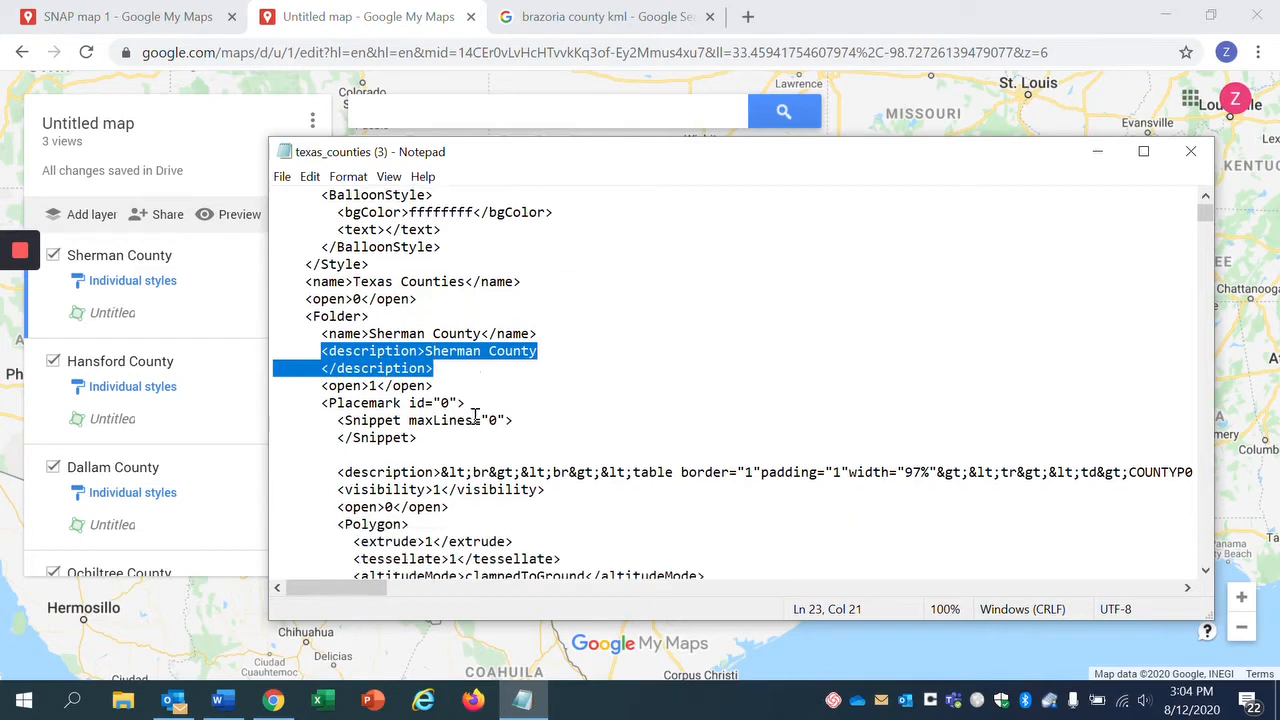
pyautogui.click(321, 351)
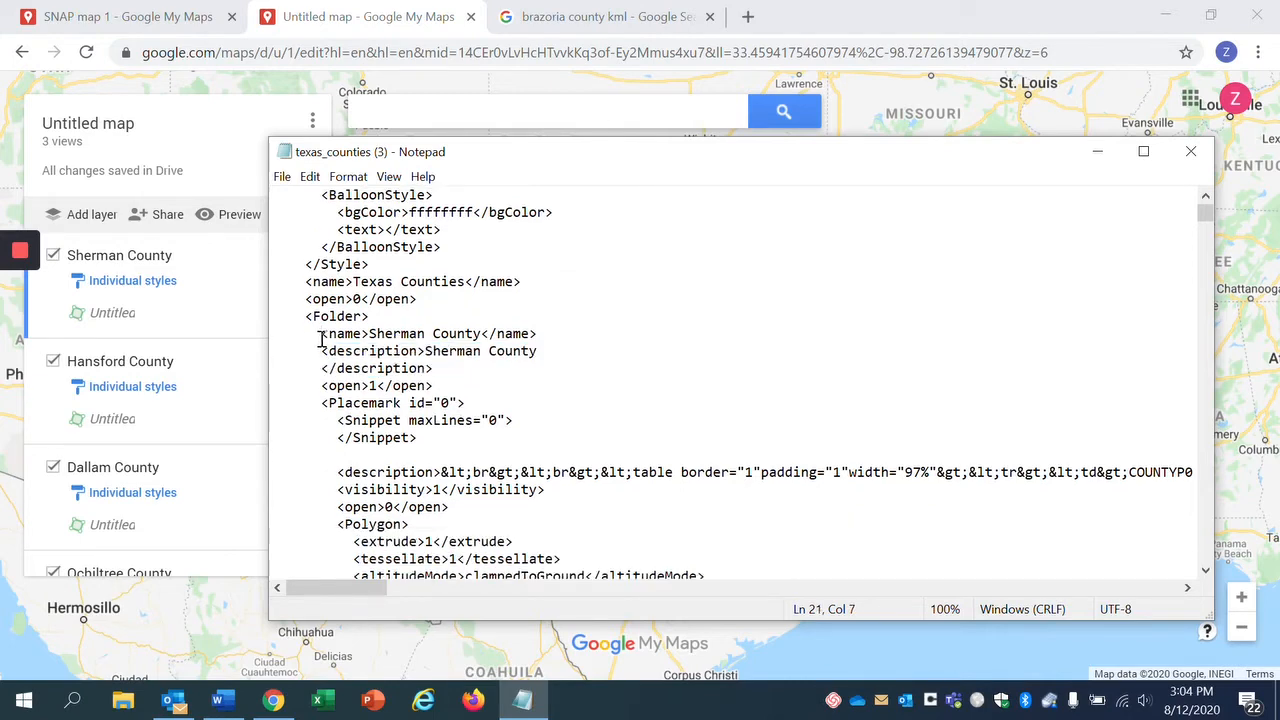
pyautogui.moveTo(321, 340); pyautogui.dragTo(521, 352)
pyautogui.scroll(1, 514, 356)
pyautogui.click(432, 376)
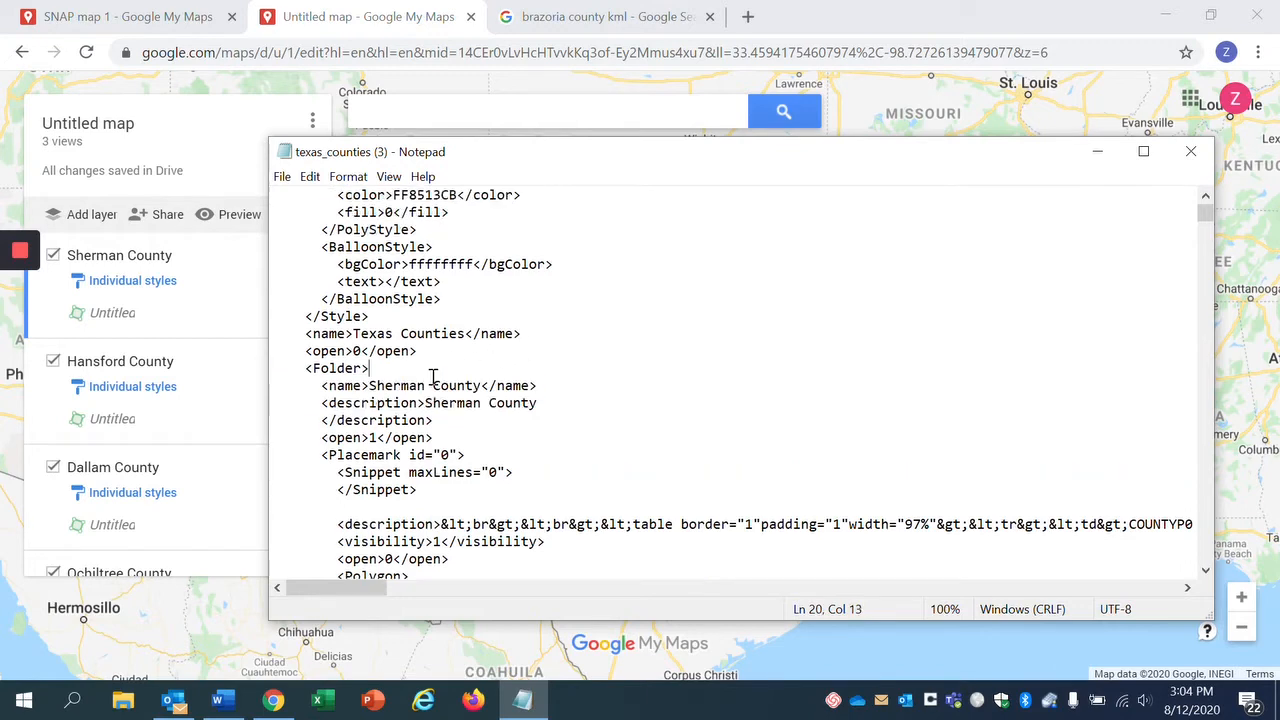
# - Highlight the whole file header from the first opening folder tag back to the XML version line, and clear the selection
pyautogui.scroll(1, 383, 418)
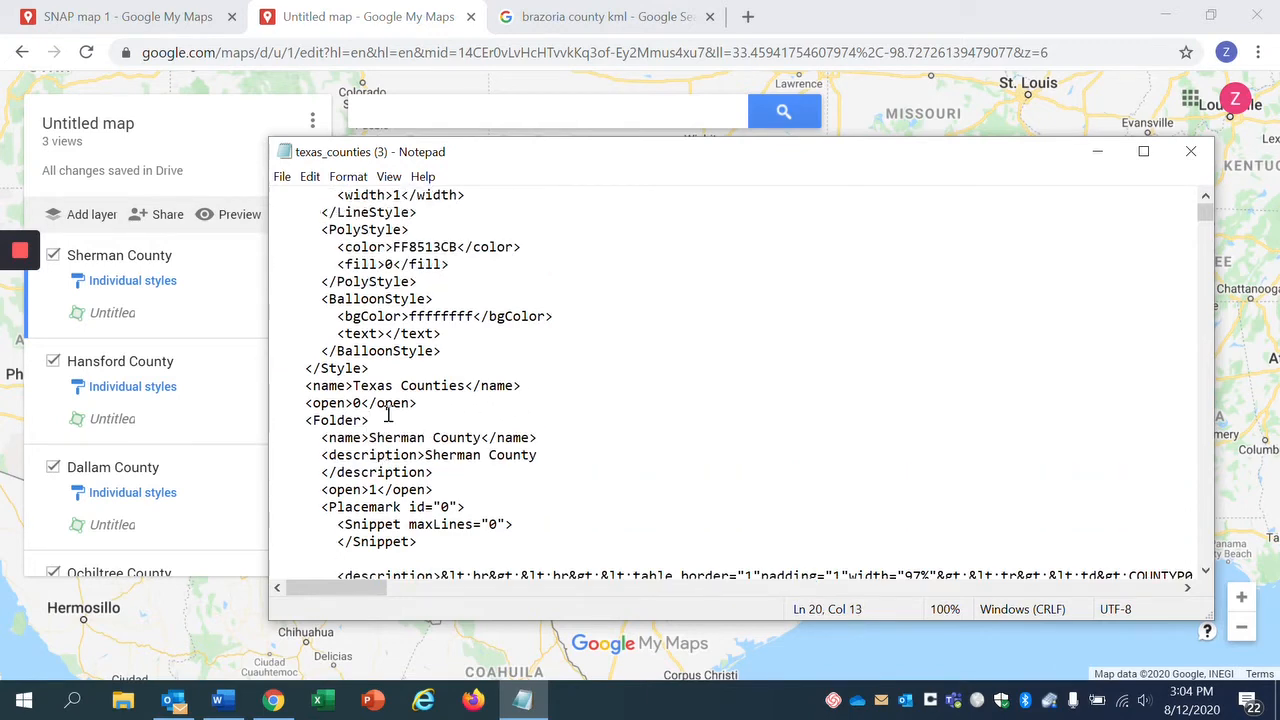
pyautogui.moveTo(388, 418); pyautogui.dragTo(274, 198)
pyautogui.scroll(2, 322, 318)
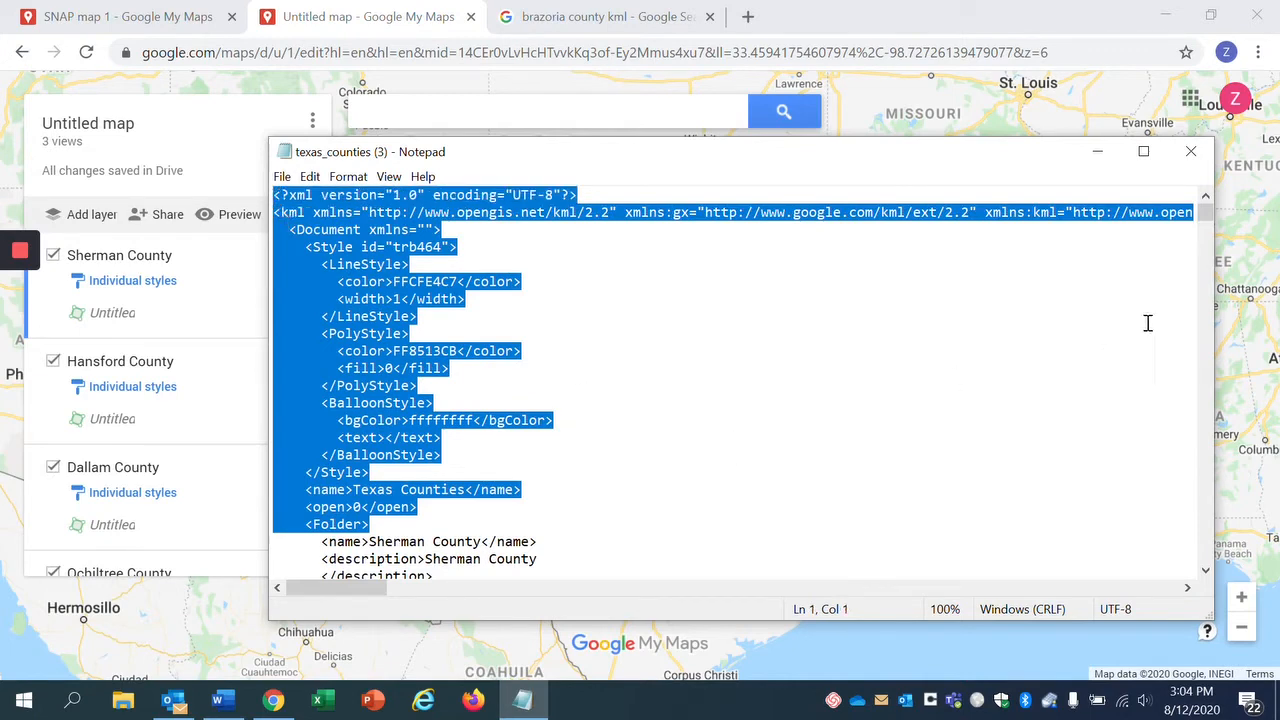
pyautogui.click(1074, 326)
# - Go to the closing kml tag and trace the last county's placemarks back to its folder, highlighting the Cameron County name line
pyautogui.moveTo(1205, 222); pyautogui.dragTo(1135, 592)
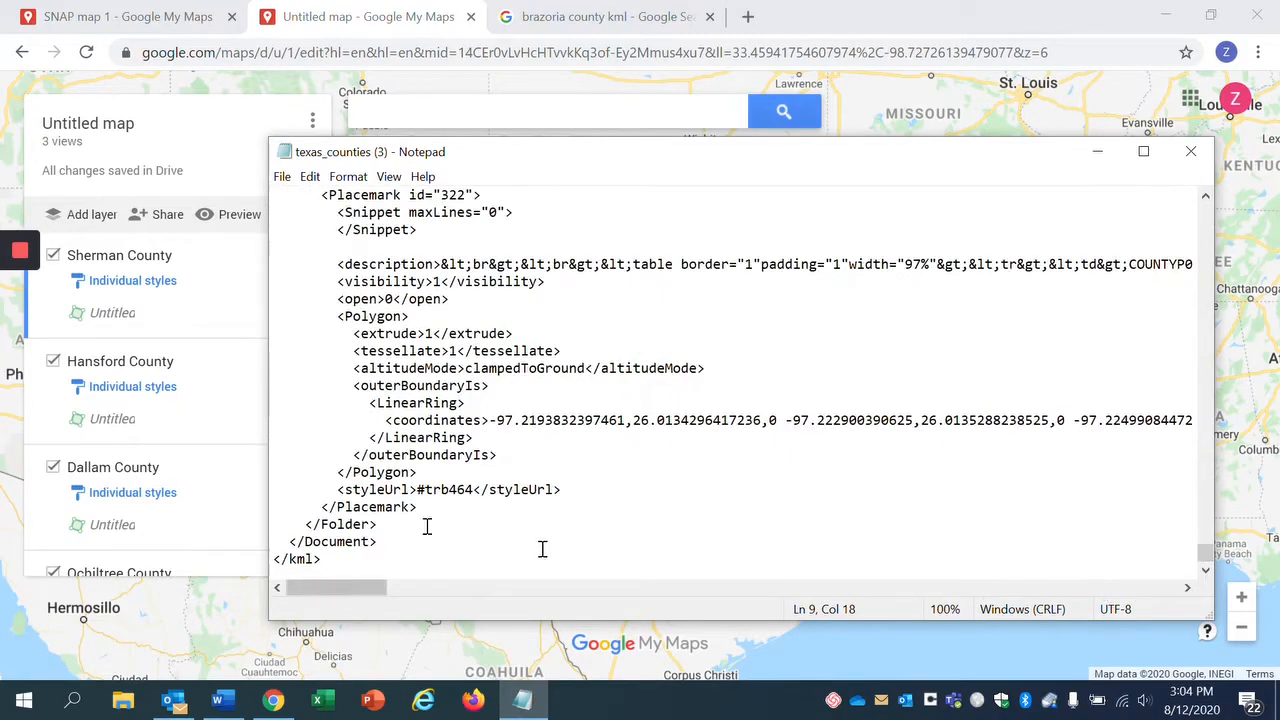
pyautogui.click(348, 559)
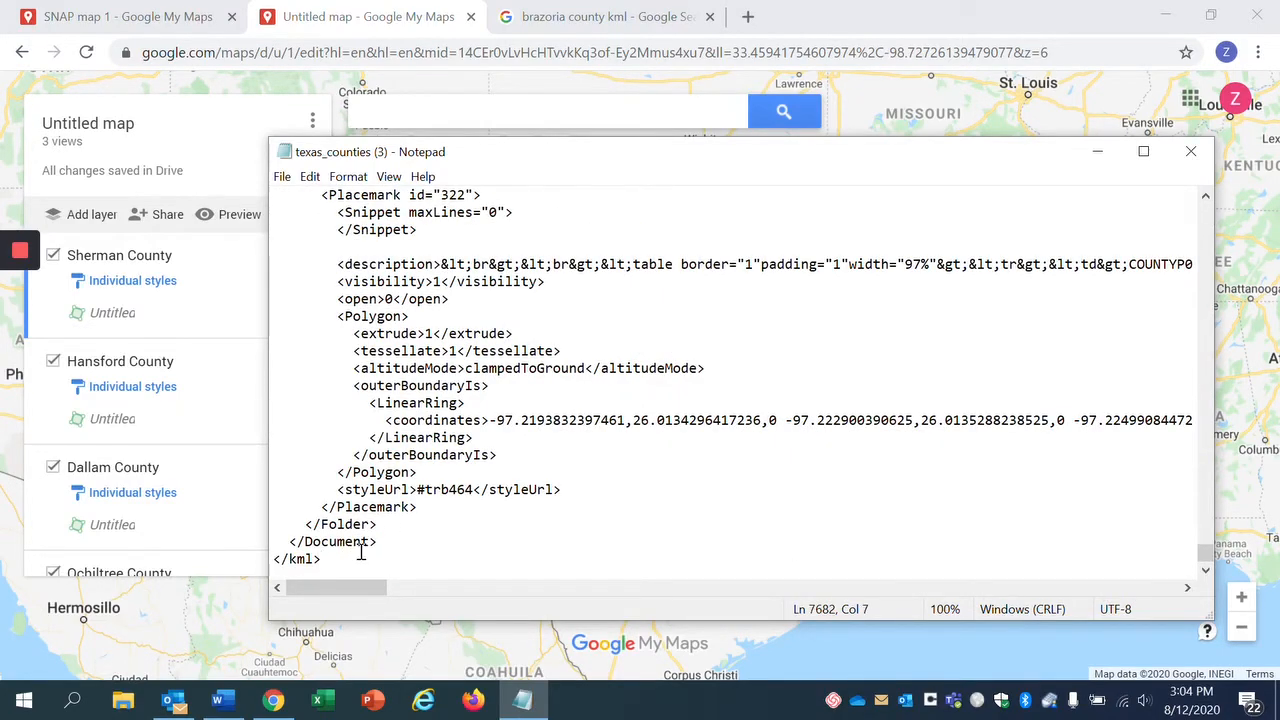
pyautogui.scroll(20, 360, 555)
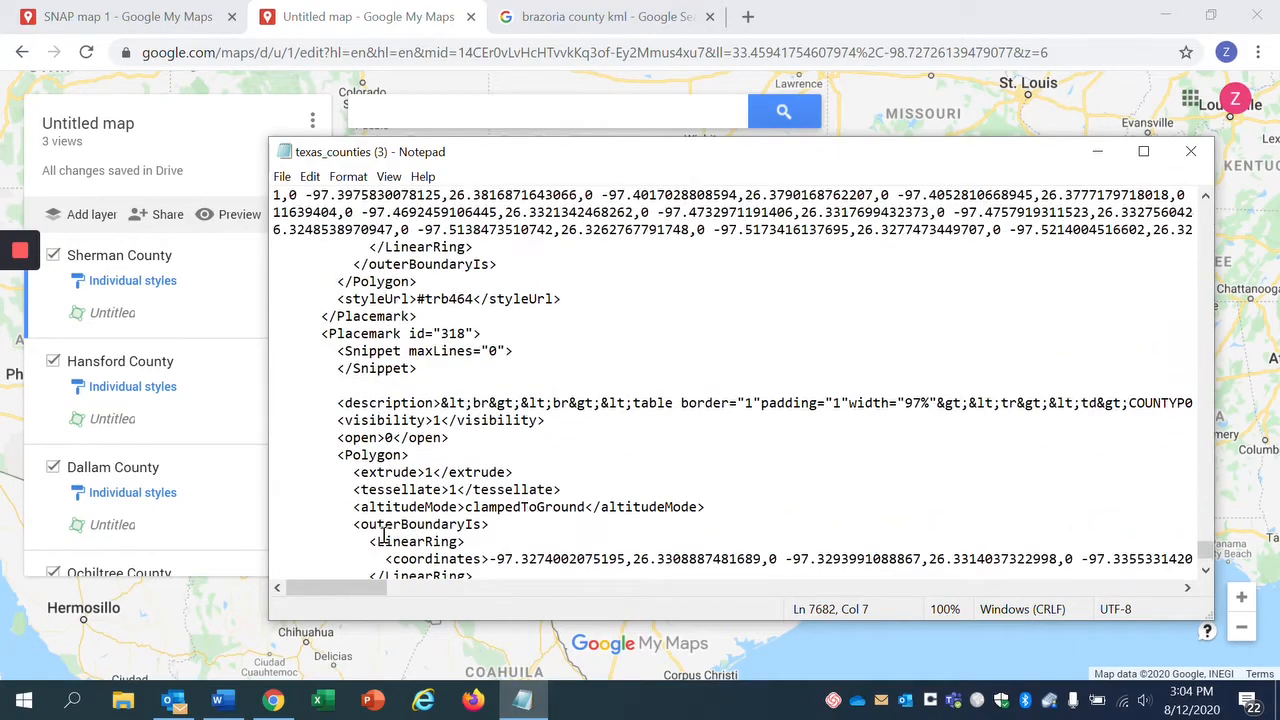
pyautogui.scroll(20, 383, 537)
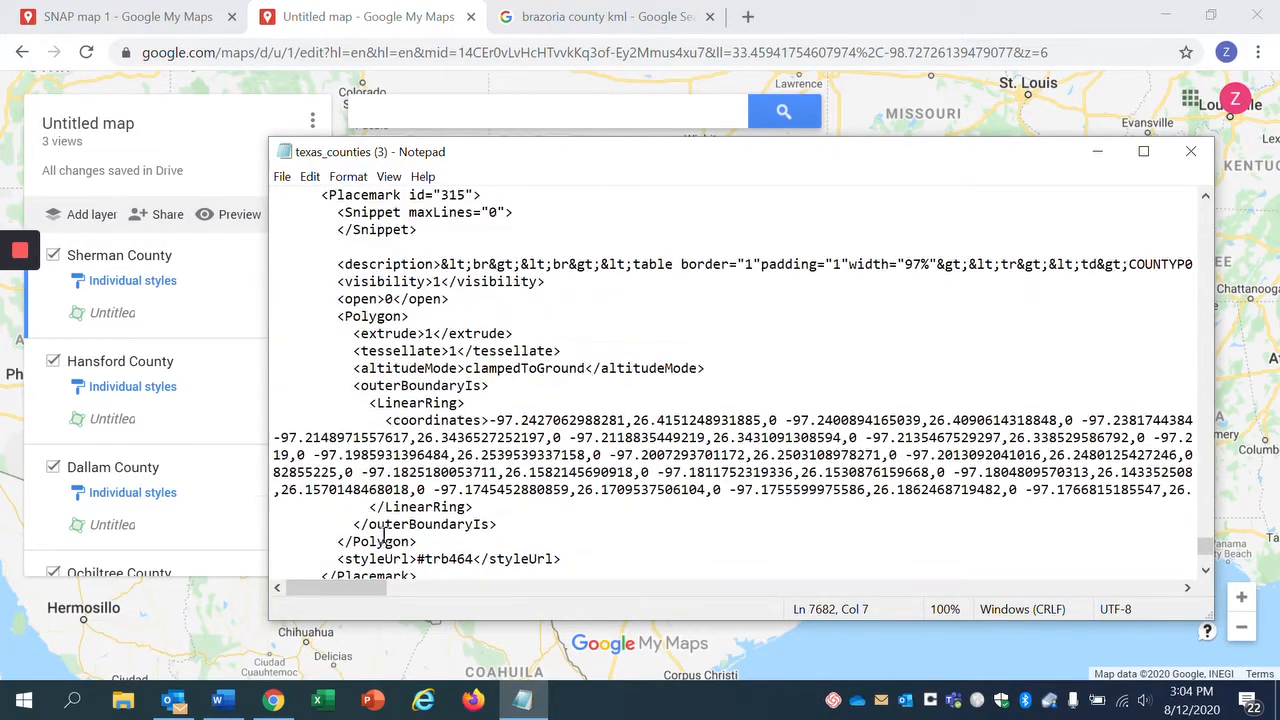
pyautogui.scroll(15, 383, 537)
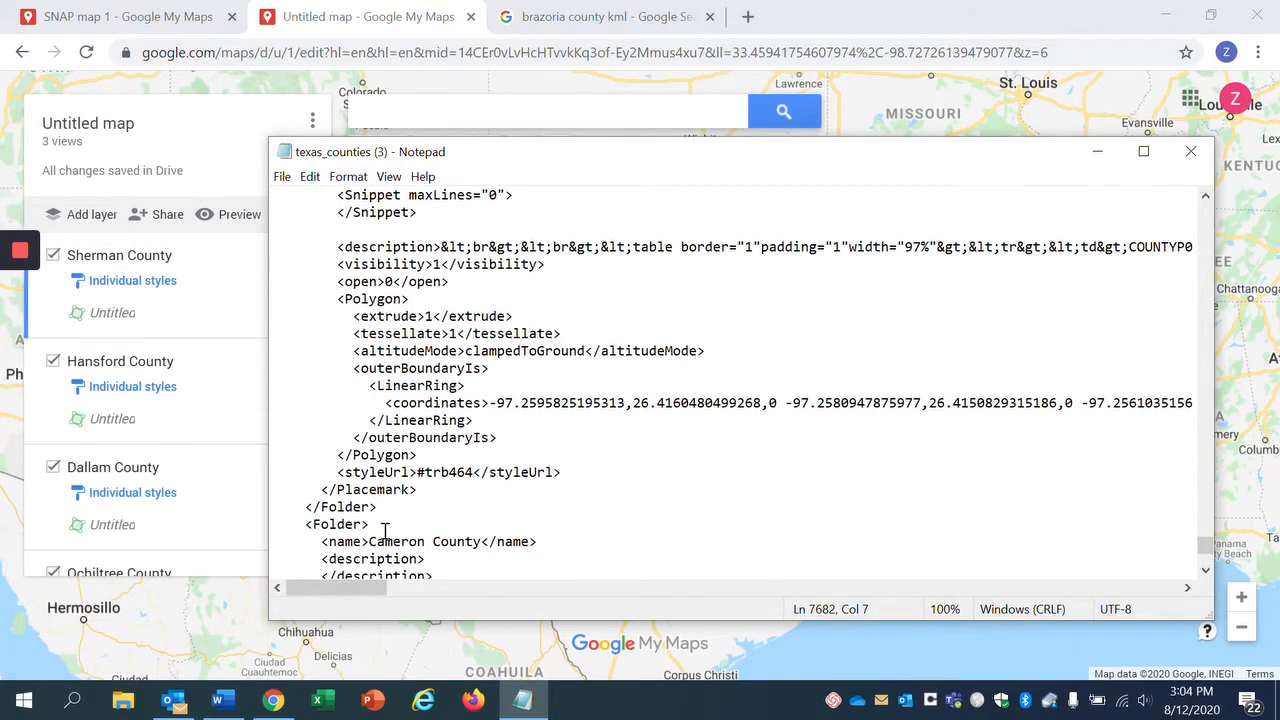
pyautogui.scroll(-3, 384, 531)
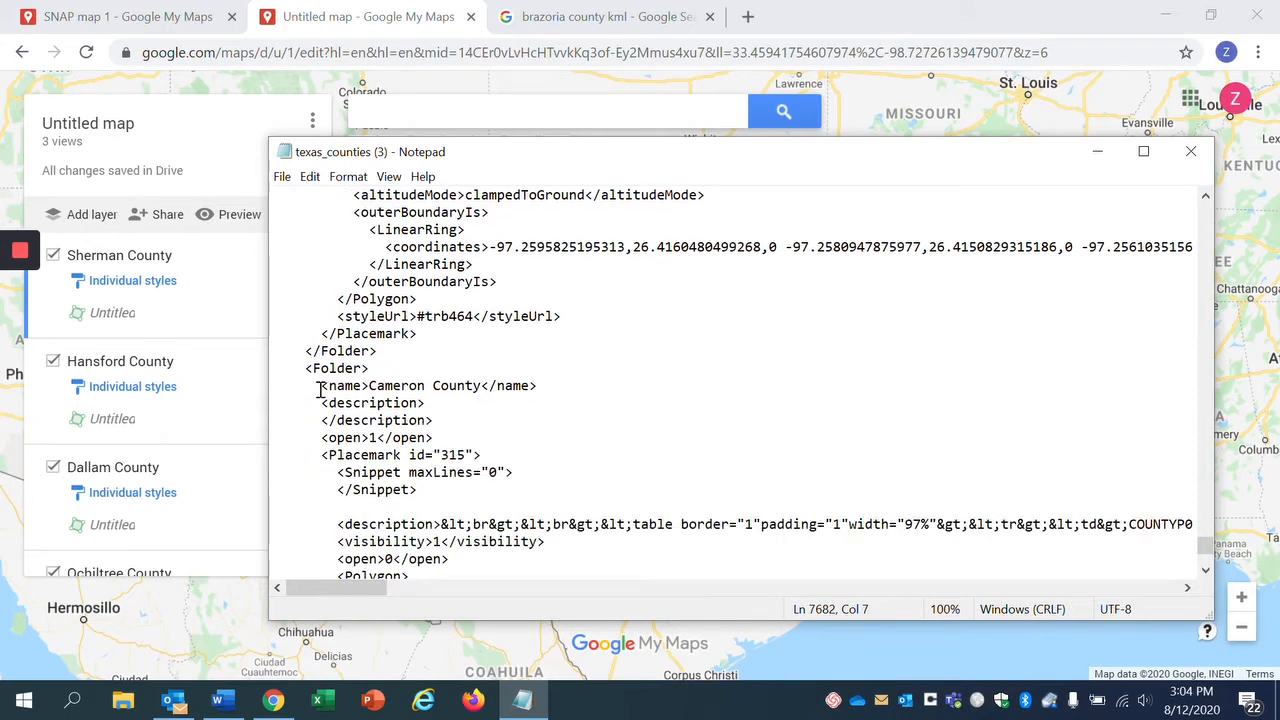
pyautogui.moveTo(318, 389); pyautogui.dragTo(547, 390)
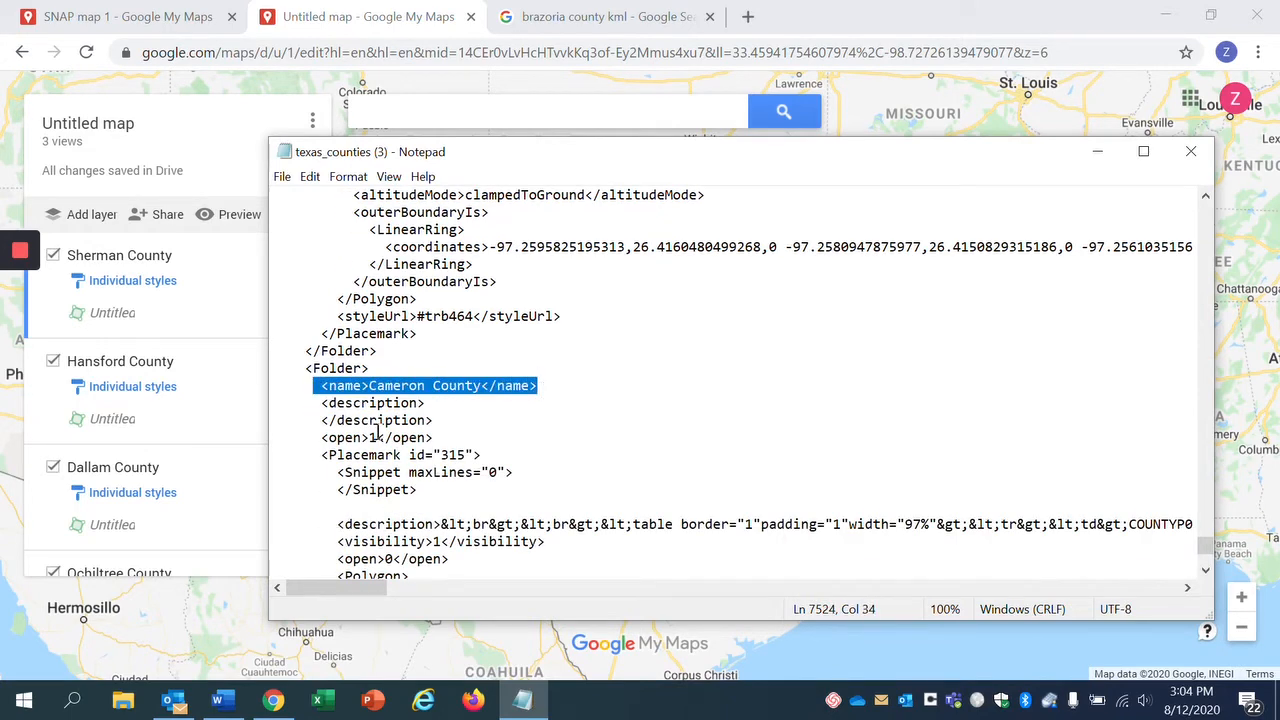
# - Highlight Cameron County's name line together with its opening description tag, and clear the selection
pyautogui.scroll(-1, 478, 397)
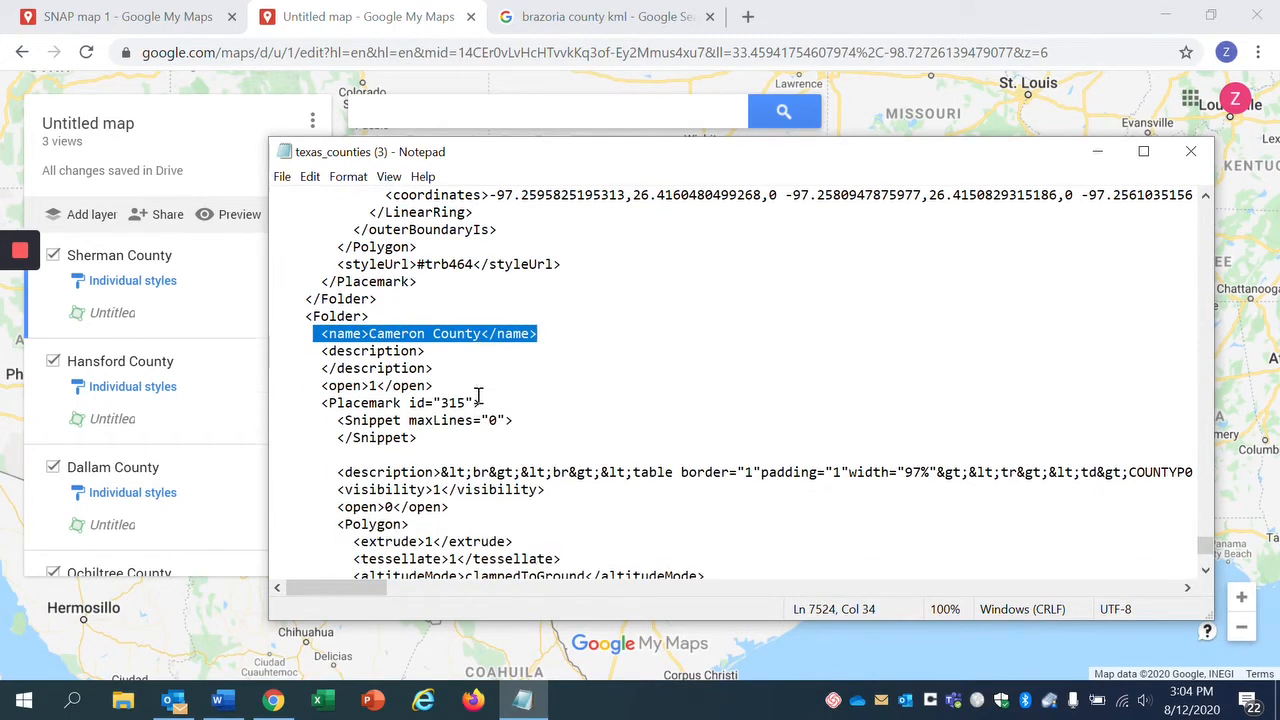
pyautogui.click(366, 336)
pyautogui.moveTo(320, 336); pyautogui.dragTo(426, 354)
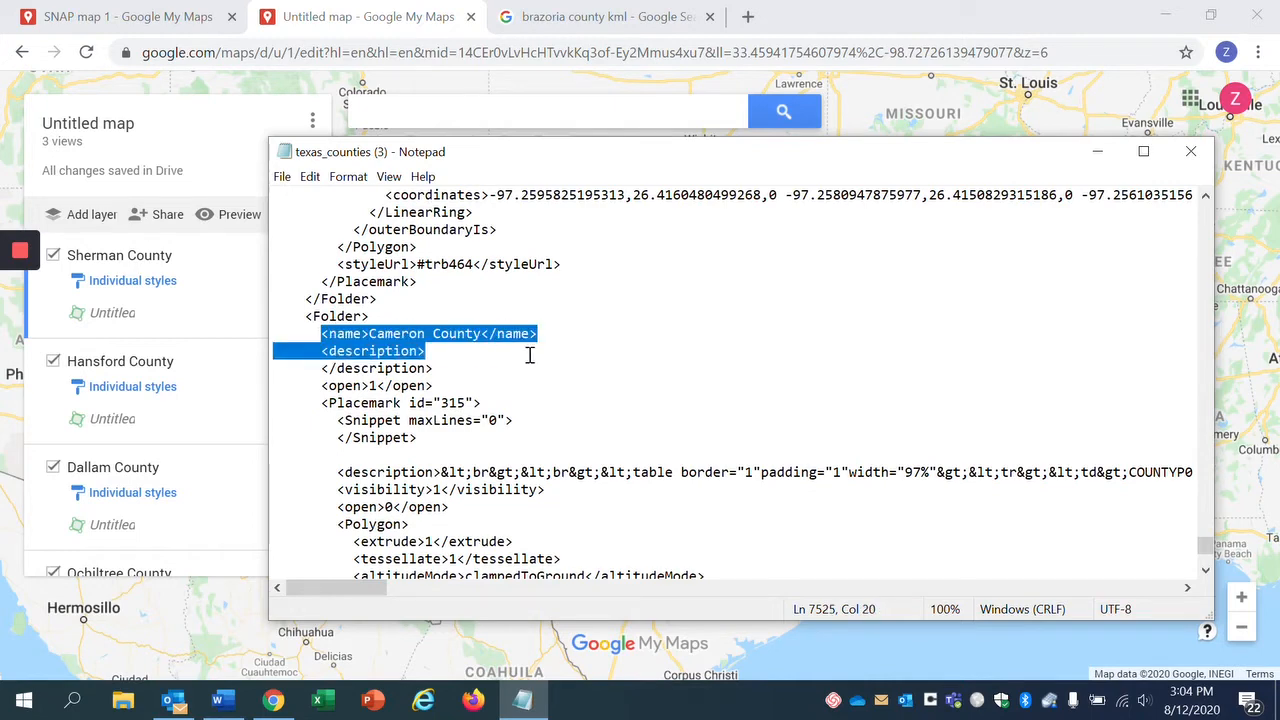
pyautogui.scroll(-1, 511, 369)
pyautogui.click(515, 334)
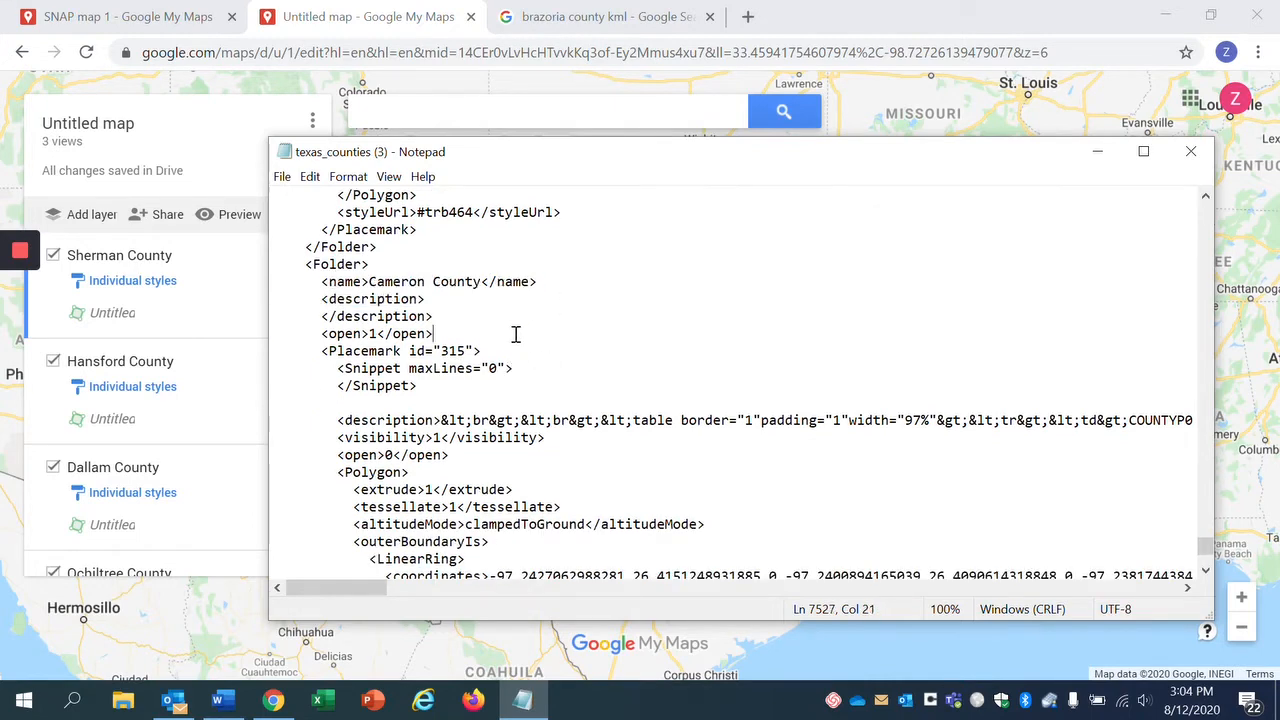
# - Highlight Cameron County's description and first placemark lines, and examine its coordinates and where the preceding county's folder ends
pyautogui.moveTo(318, 299); pyautogui.dragTo(565, 438)
pyautogui.click(514, 474)
pyautogui.moveTo(335, 290); pyautogui.dragTo(480, 309)
pyautogui.scroll(-3, 476, 330)
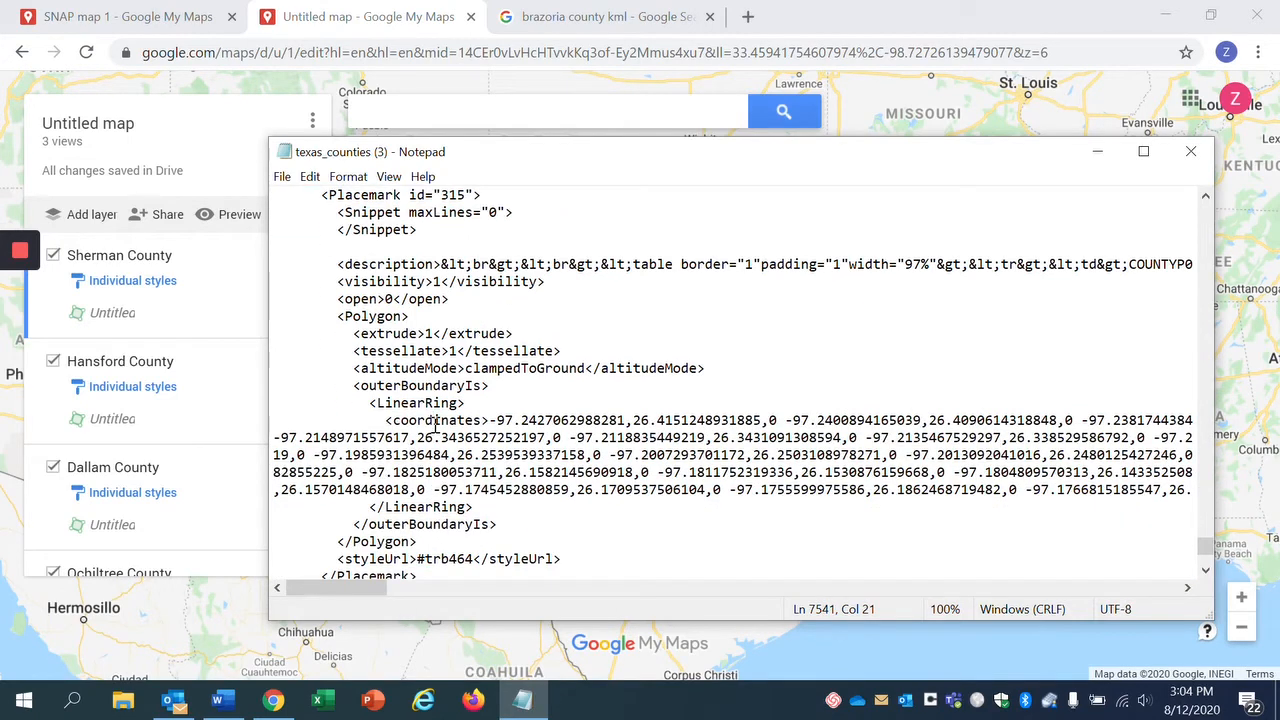
pyautogui.scroll(-3, 437, 422)
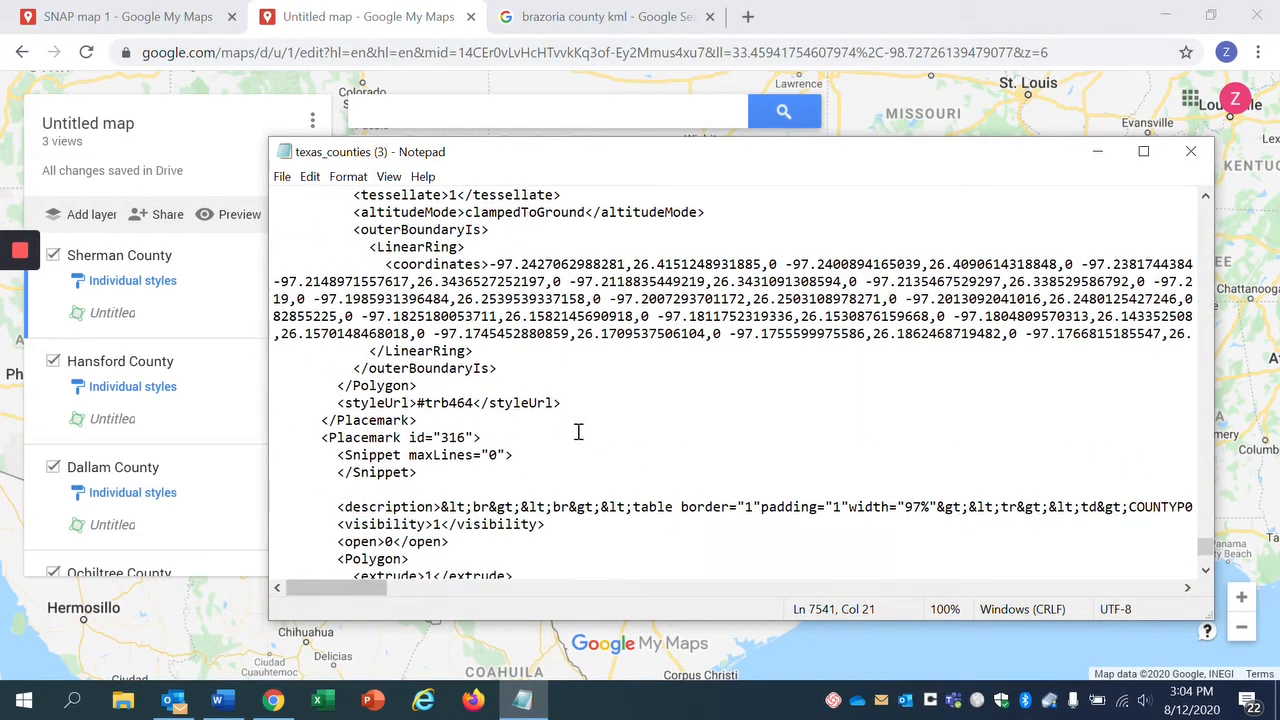
pyautogui.scroll(5, 578, 431)
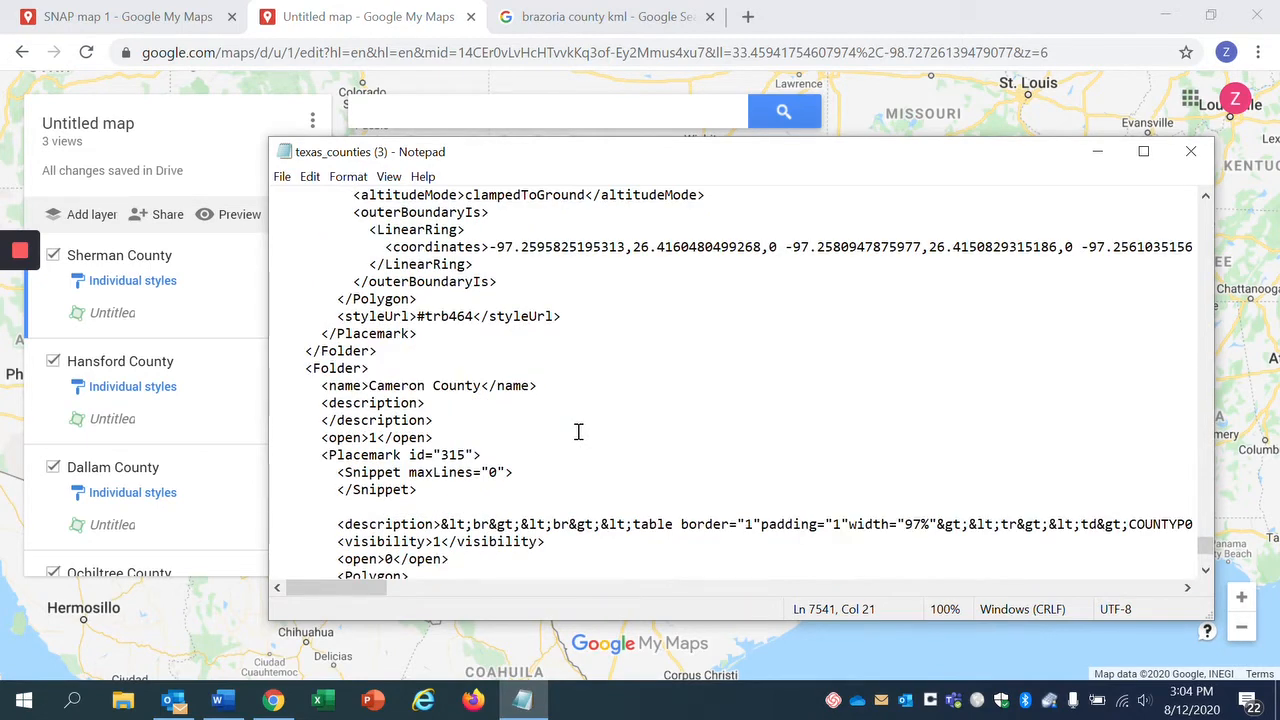
pyautogui.scroll(2, 412, 398)
pyautogui.scroll(12, 428, 360)
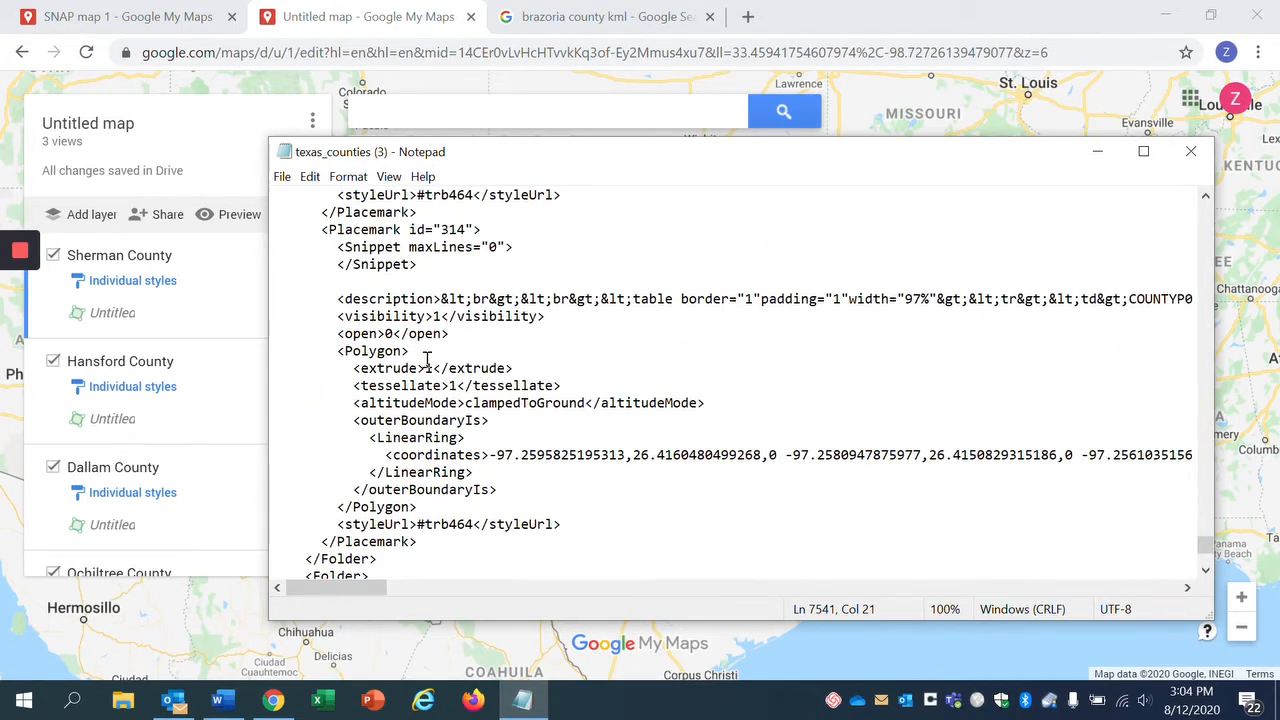
pyautogui.scroll(-13, 466, 369)
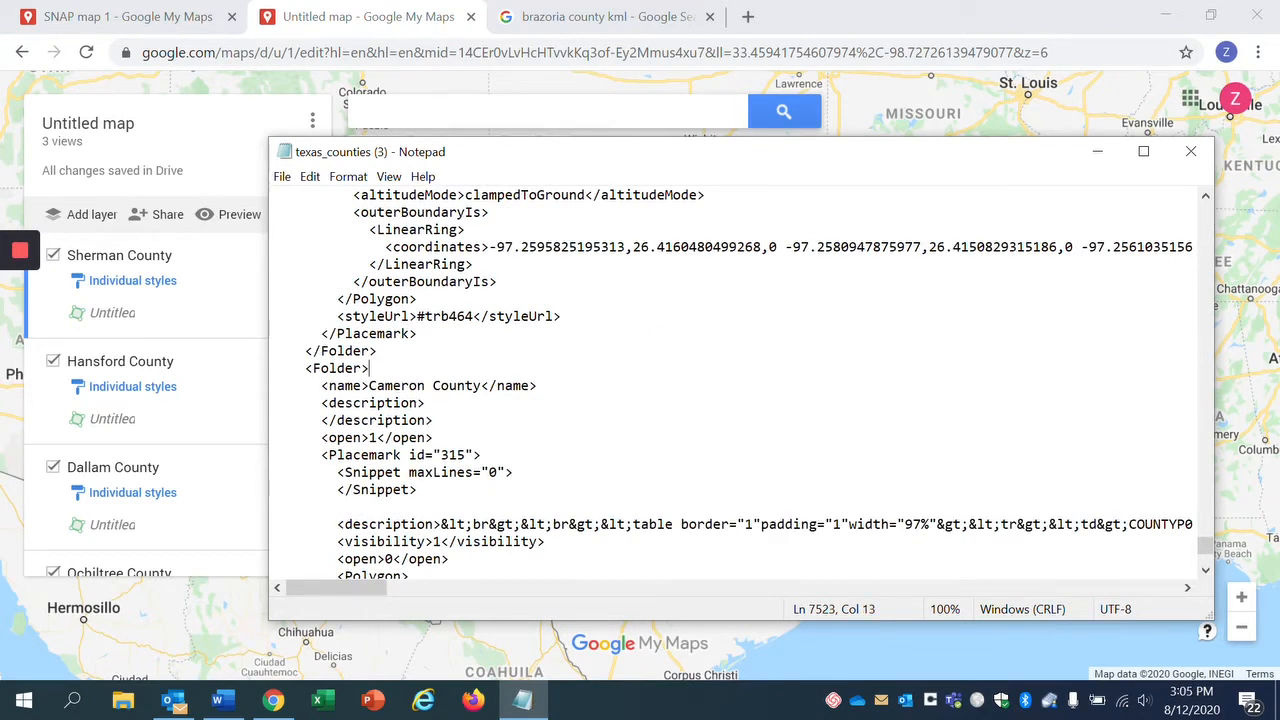
# - Delete everything from Sherman County's name line up to Cameron County's name line, and paste the copied county code after the first opening folder tag
pyautogui.moveTo(364, 369); pyautogui.dragTo(318, 490)
pyautogui.scroll(8, 294, 369)
pyautogui.scroll(20, 351, 283)
pyautogui.scroll(20, 356, 266)
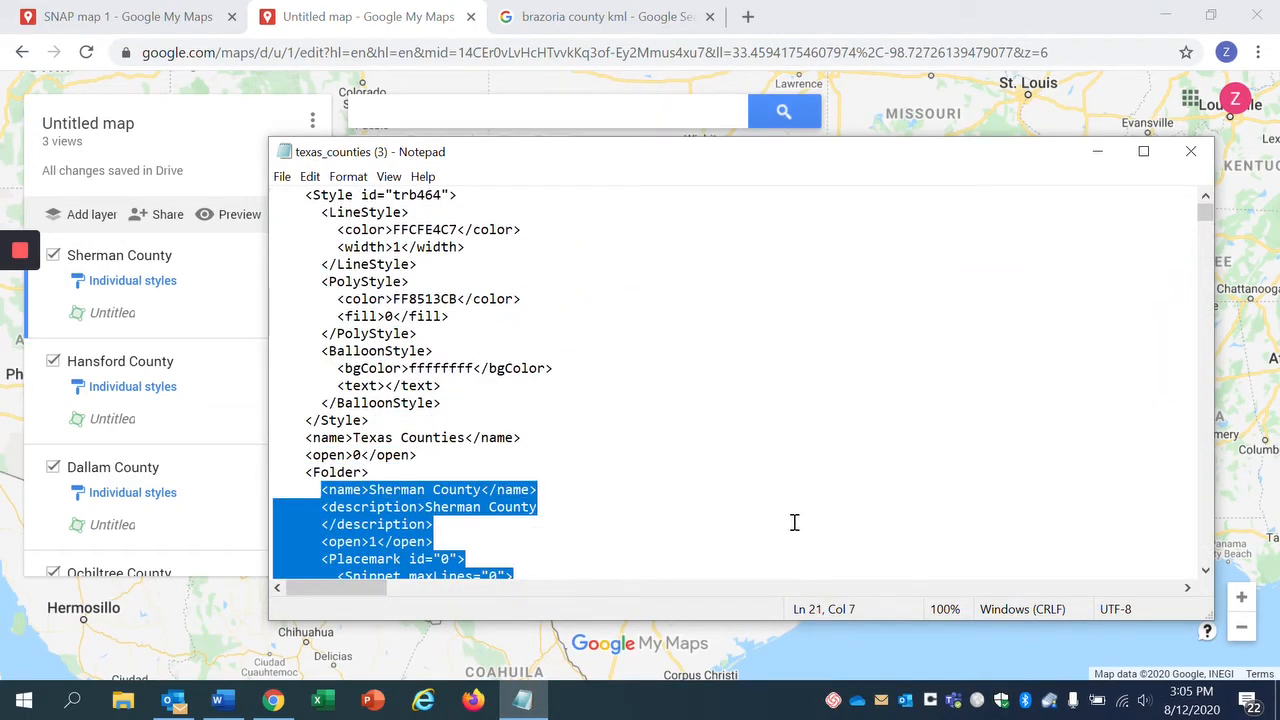
pyautogui.press('Delete')
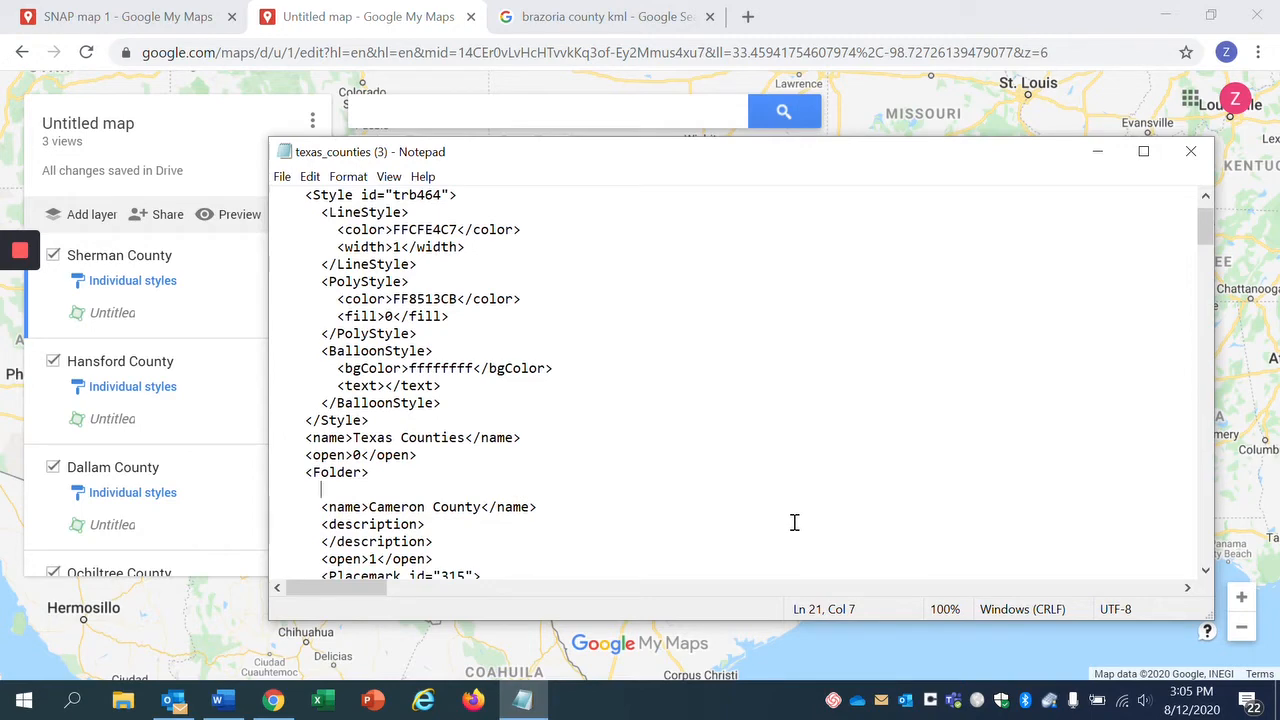
pyautogui.hotkey('ctrl', 'v')
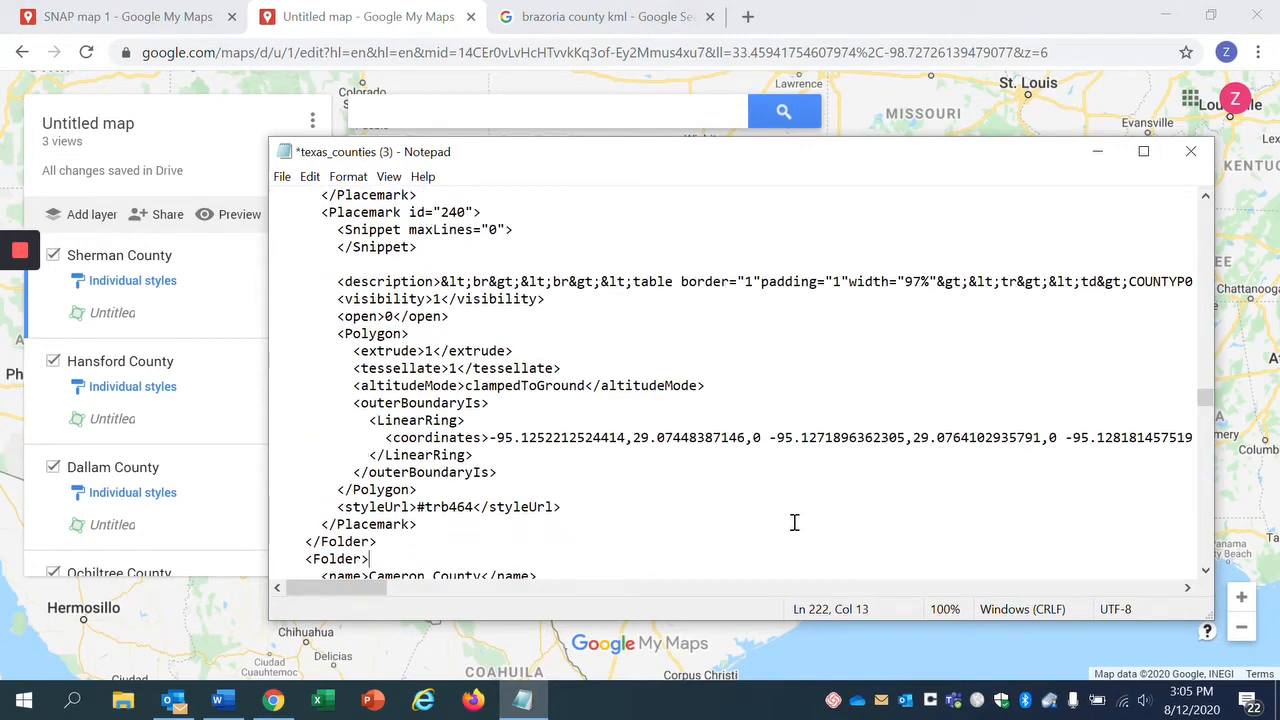
# - Check the start of the pasted county code and search downward for "Brazoria county"
pyautogui.scroll(5, 799, 375)
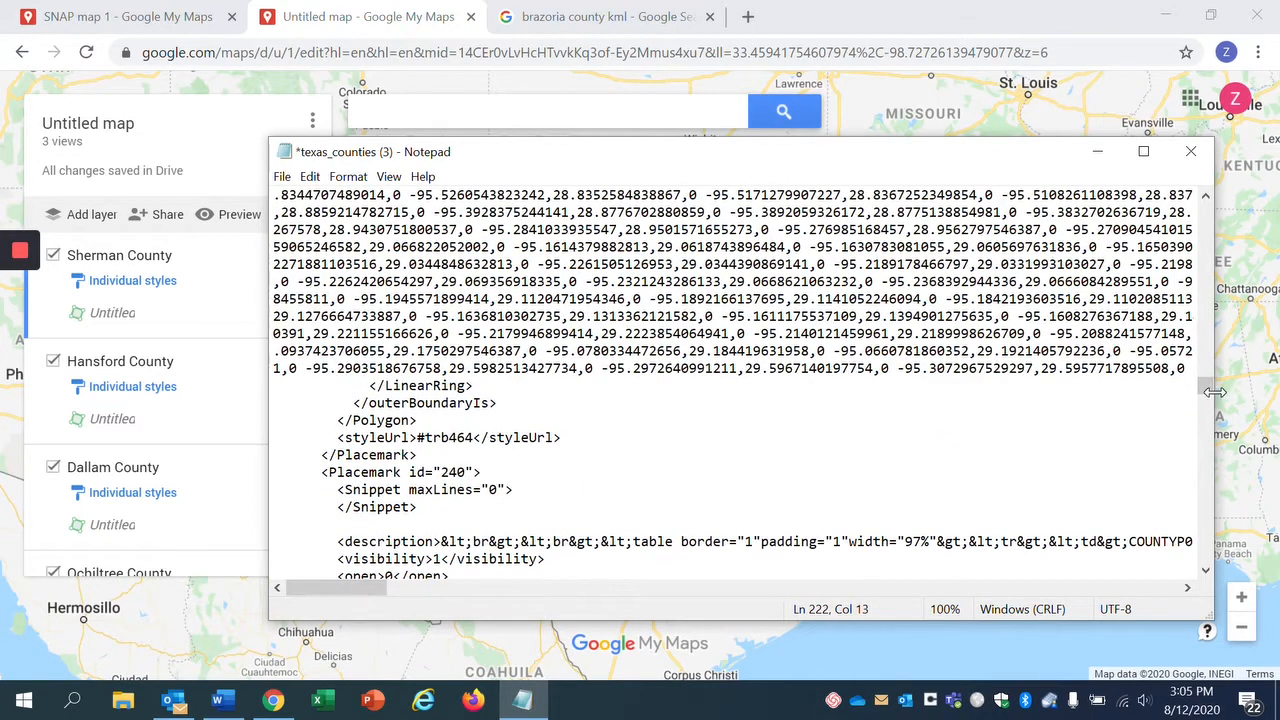
pyautogui.moveTo(1204, 392); pyautogui.dragTo(1205, 245)
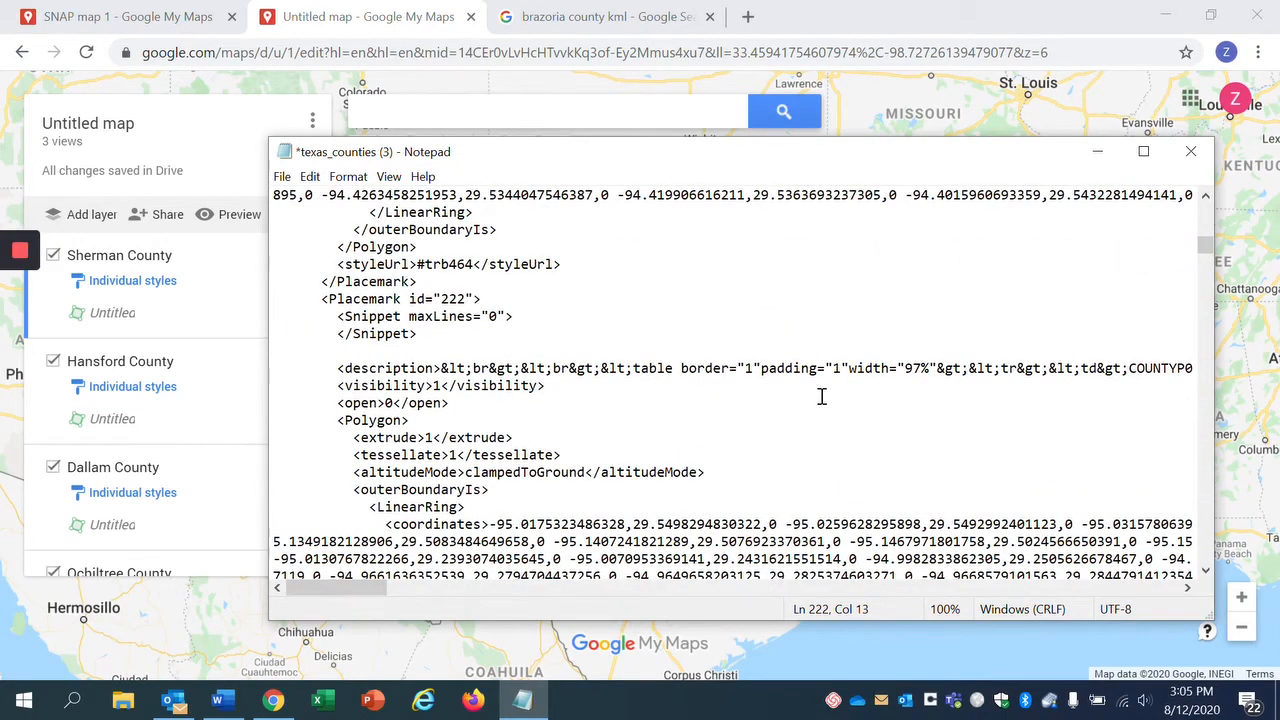
pyautogui.scroll(10, 821, 397)
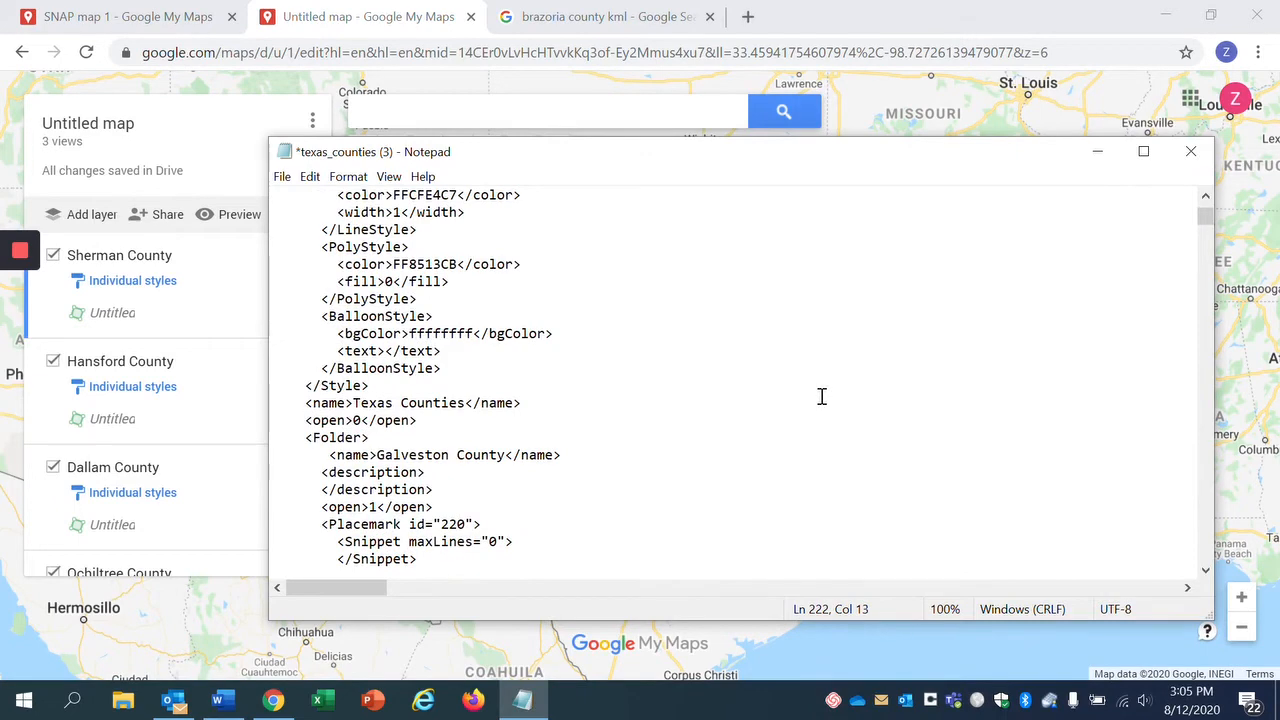
pyautogui.scroll(2, 821, 397)
pyautogui.scroll(-2, 822, 397)
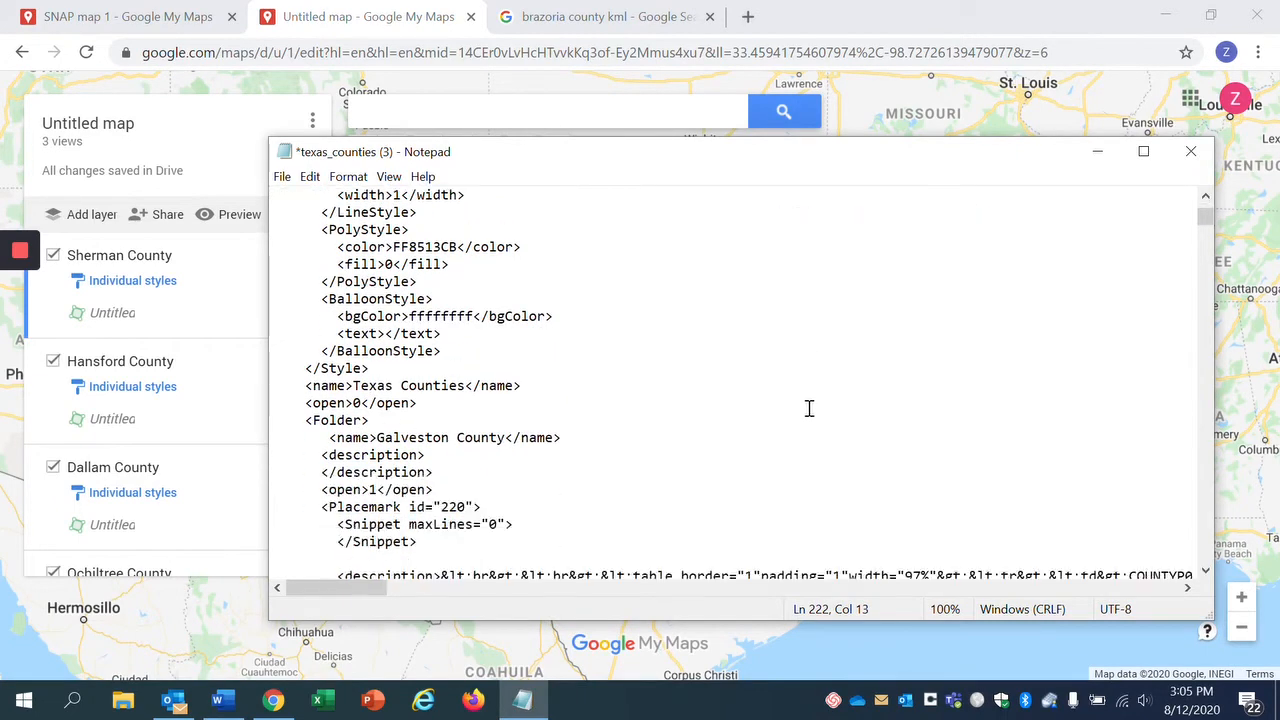
pyautogui.hotkey('ctrl', 'f')
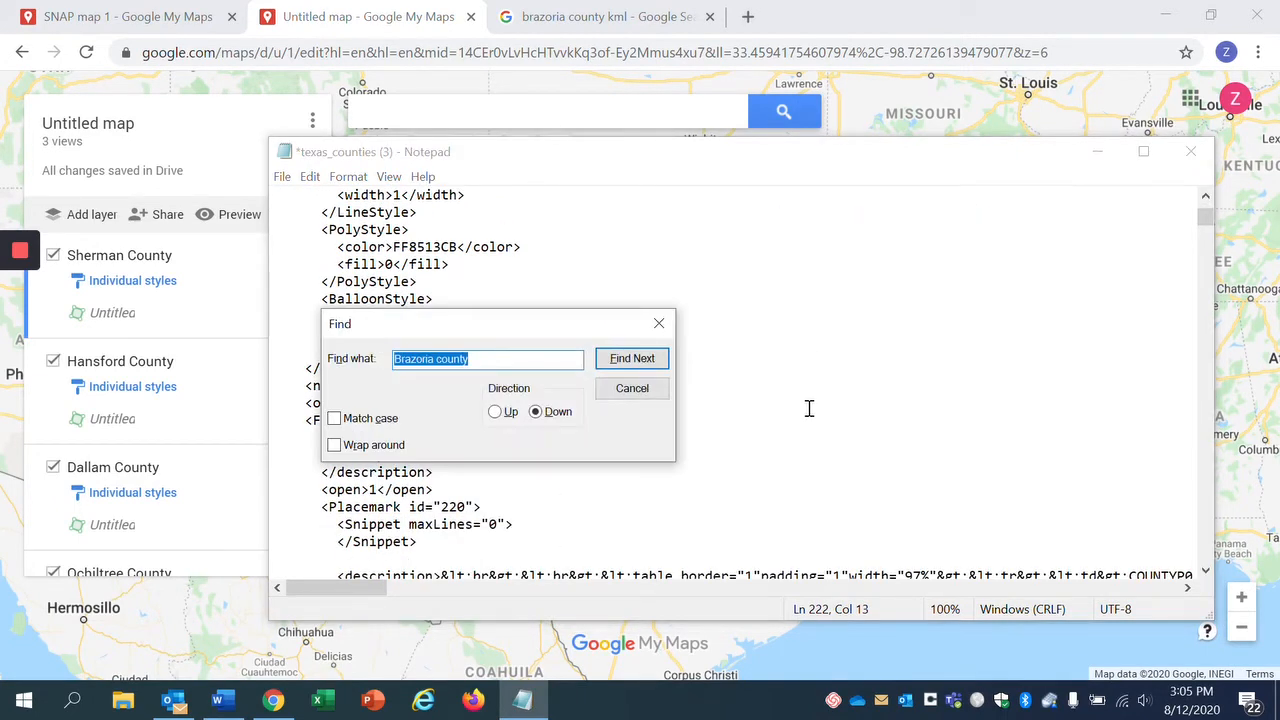
pyautogui.click(634, 359)
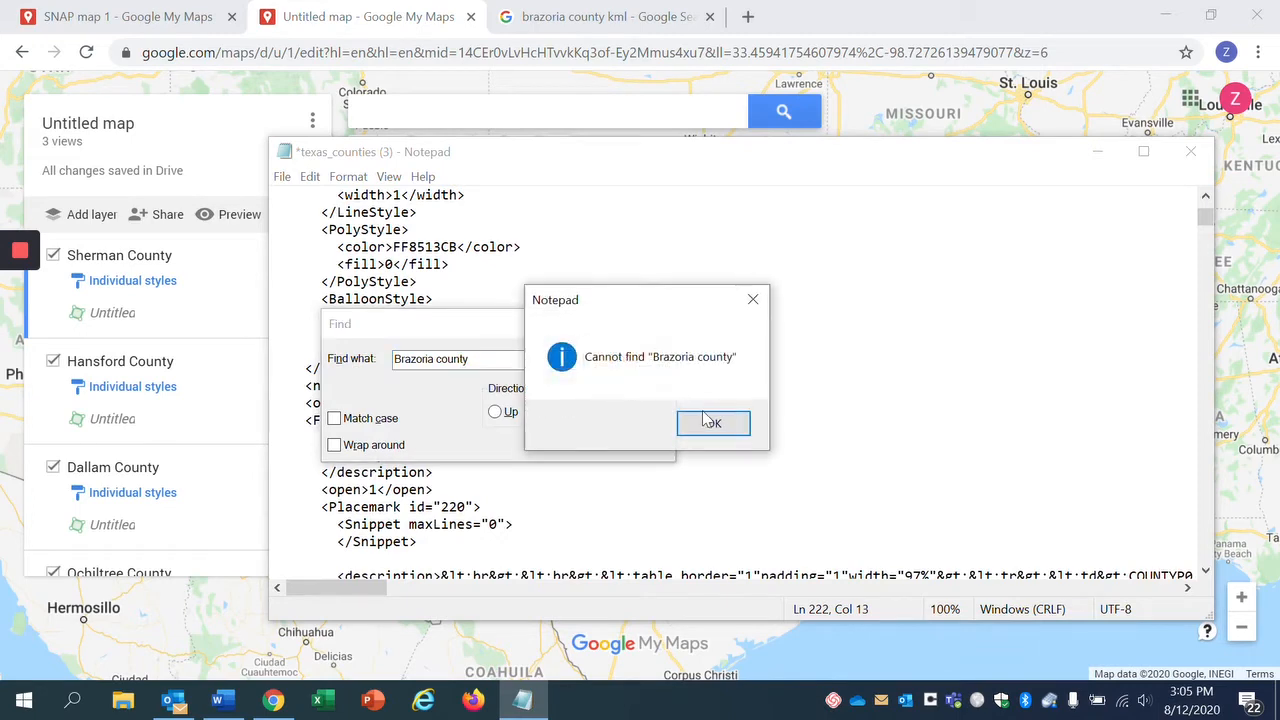
pyautogui.click(709, 422)
# - Search upward for "Brazoria county" as far as its name line, and place the cursor after its opening folder tag
pyautogui.click(500, 411)
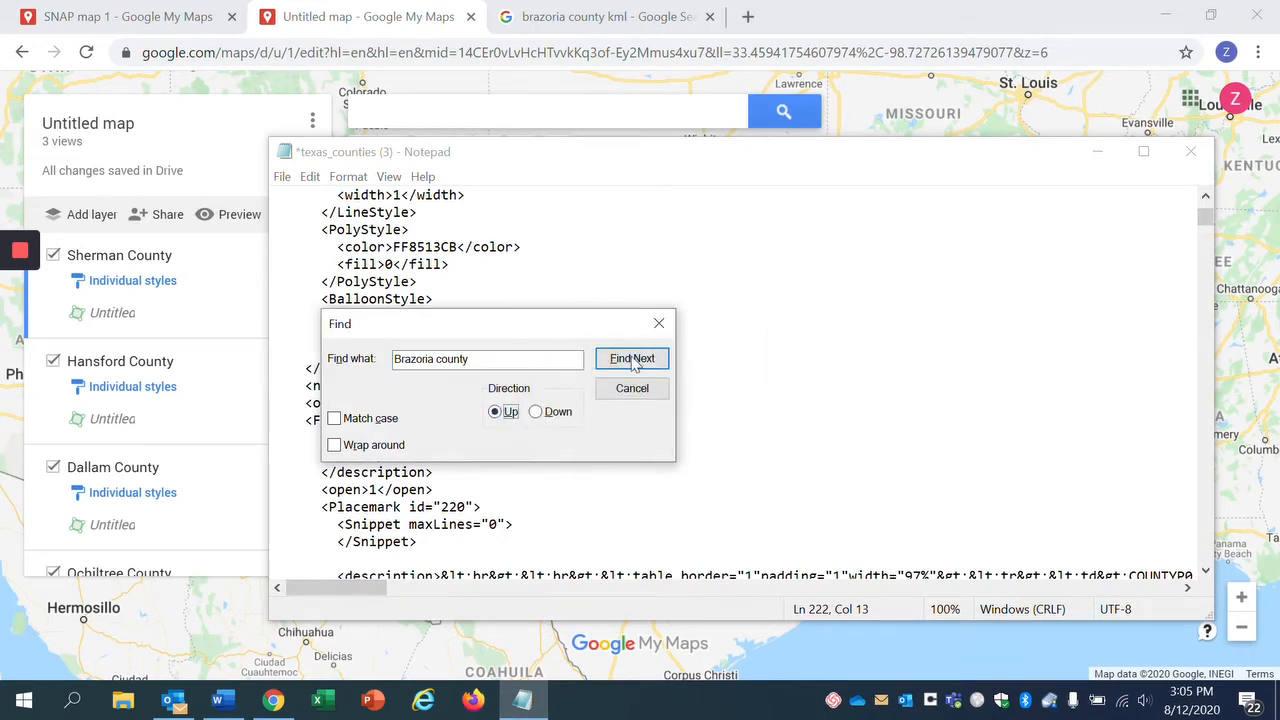
pyautogui.click(634, 363)
pyautogui.click(634, 365)
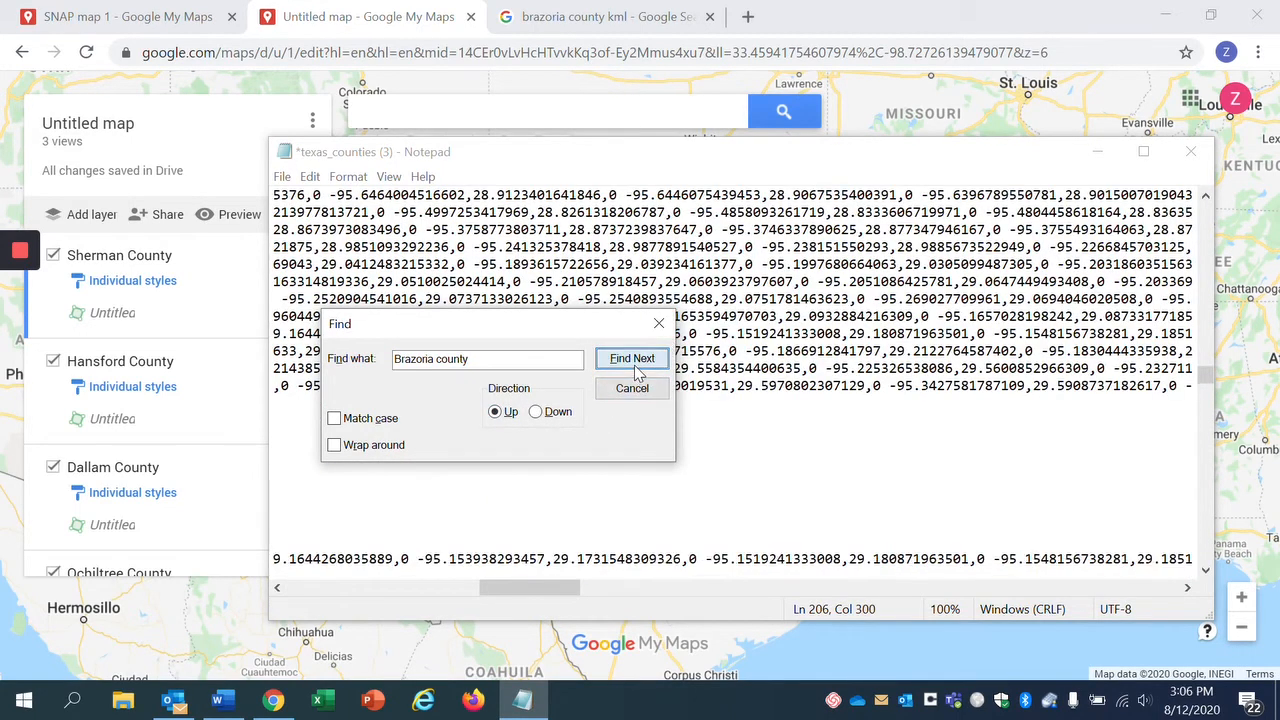
pyautogui.click(634, 365)
pyautogui.click(634, 365)
pyautogui.click(659, 323)
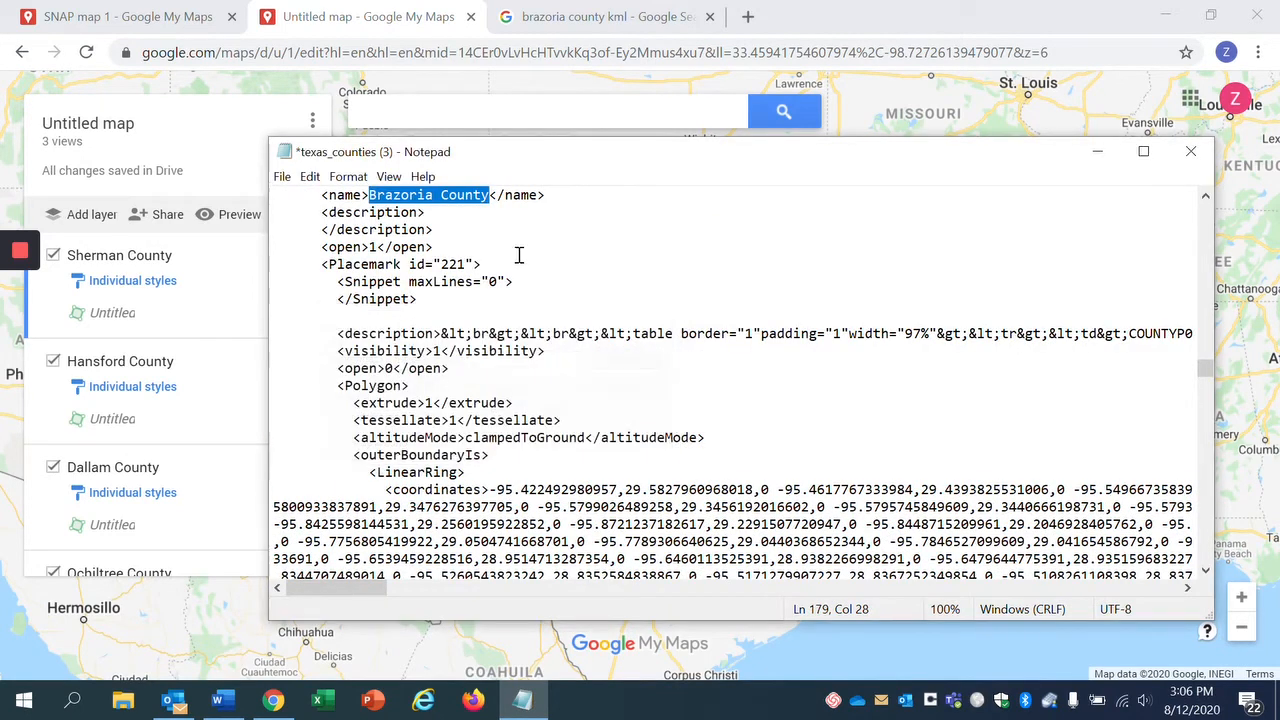
pyautogui.scroll(2, 440, 281)
pyautogui.click(440, 279)
pyautogui.scroll(-2, 540, 345)
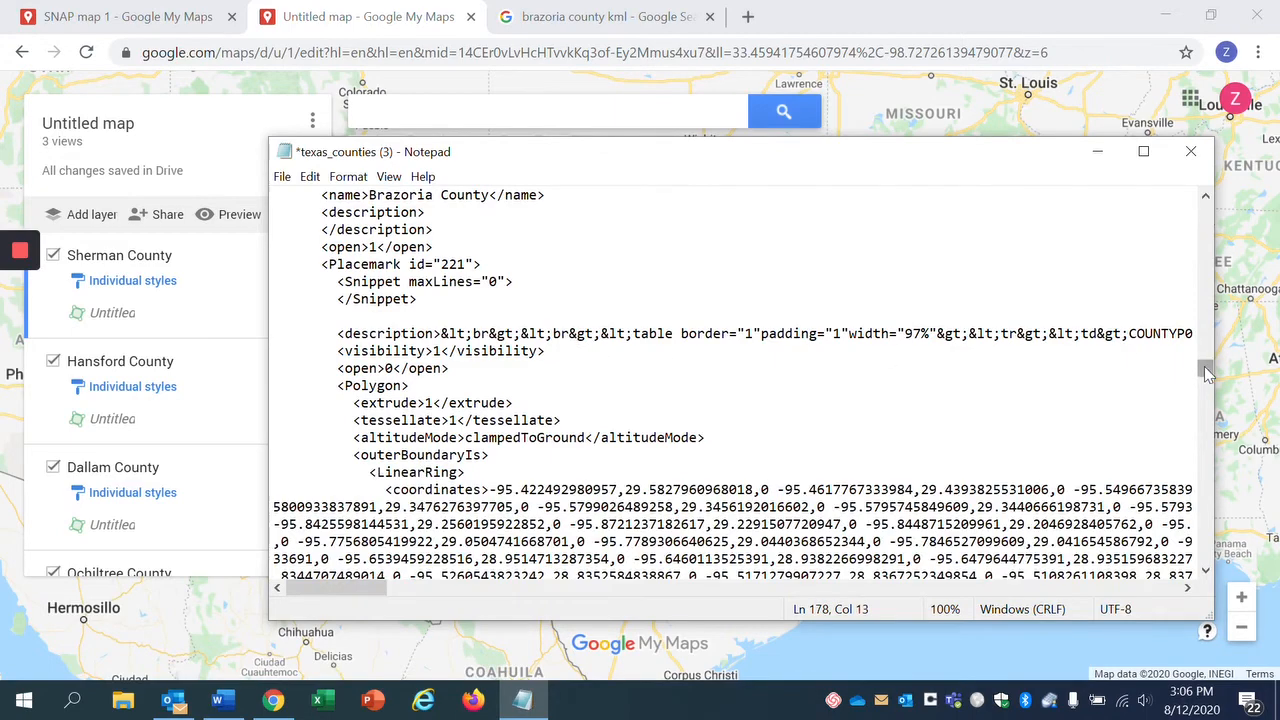
# - Start saving the edited file under a new name, entering "texas_counties videos 2.kml" as the file name
pyautogui.moveTo(1207, 373); pyautogui.dragTo(1207, 205)
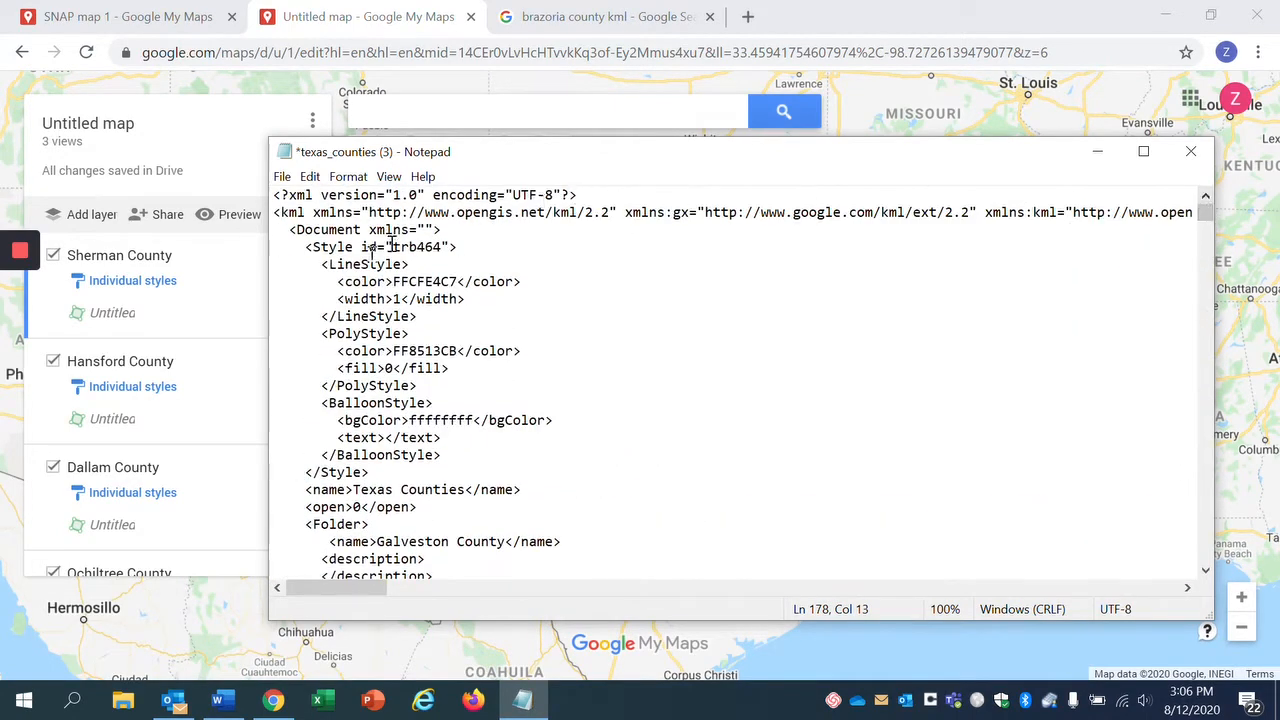
pyautogui.click(284, 177)
pyautogui.click(337, 281)
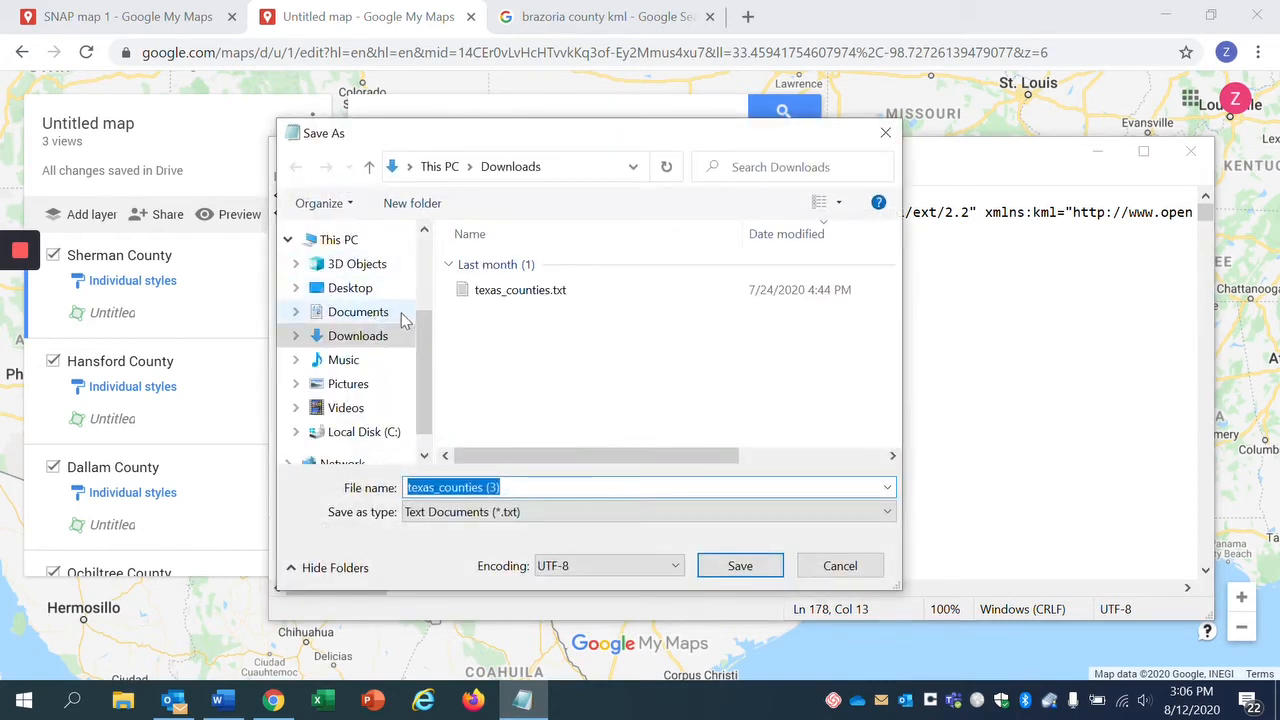
pyautogui.click(515, 488)
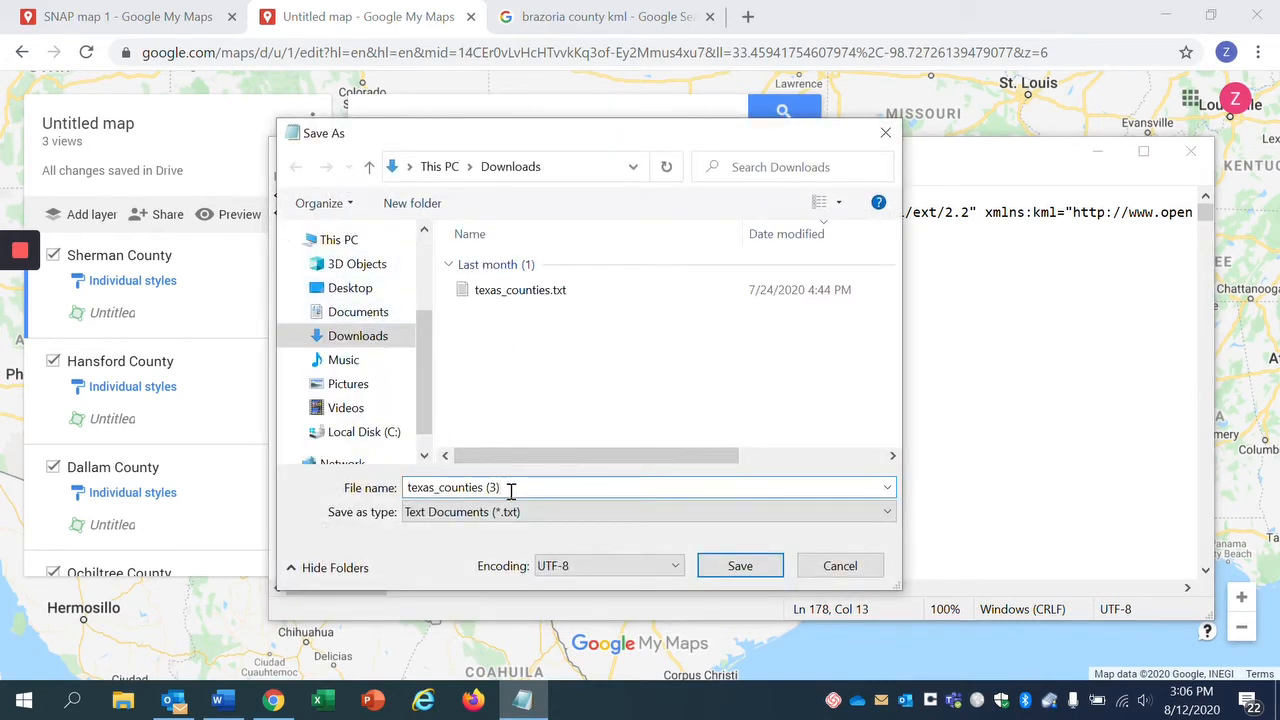
pyautogui.press('BackSpace')
pyautogui.press('BackSpace')
pyautogui.press('BackSpace')
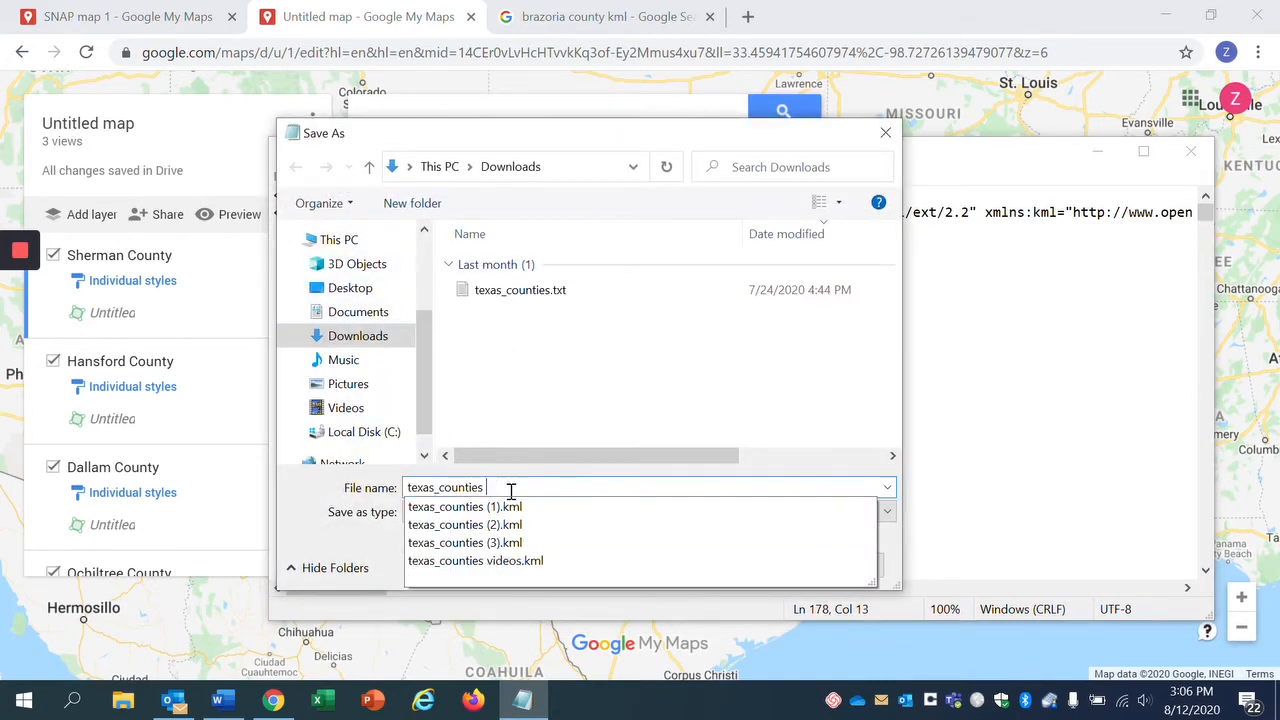
pyautogui.write('vide')
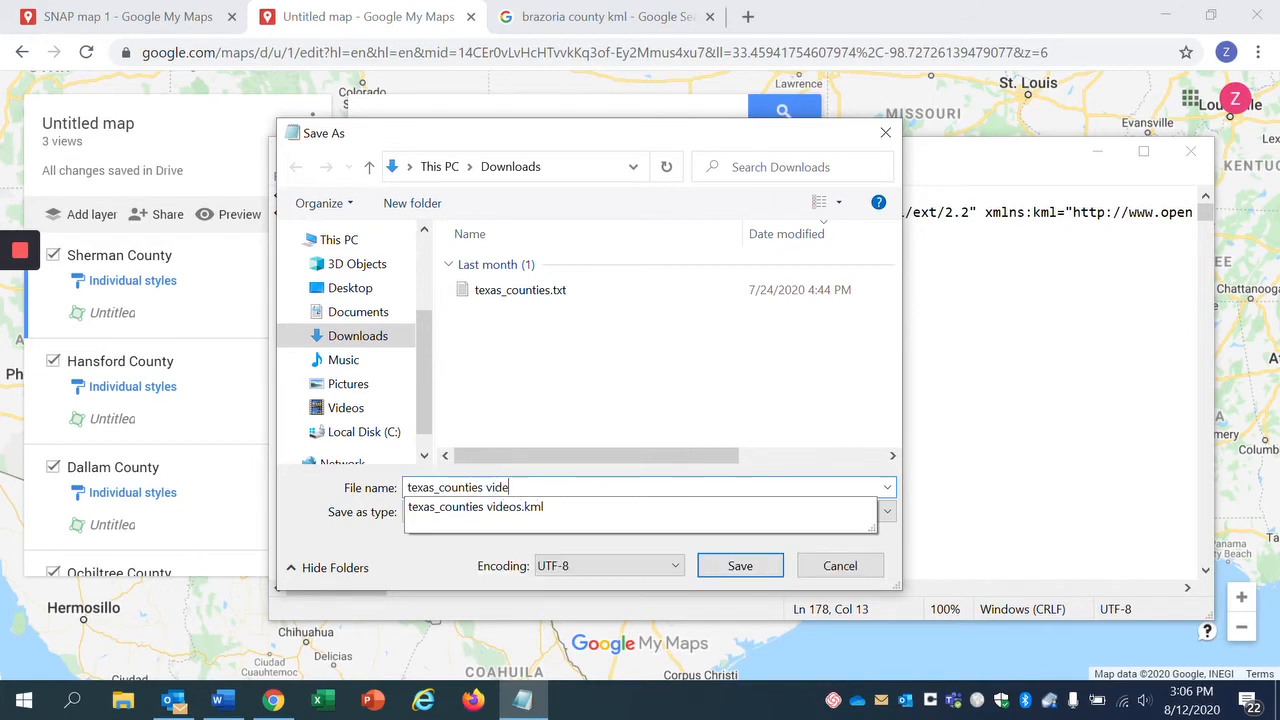
pyautogui.write('os 2')
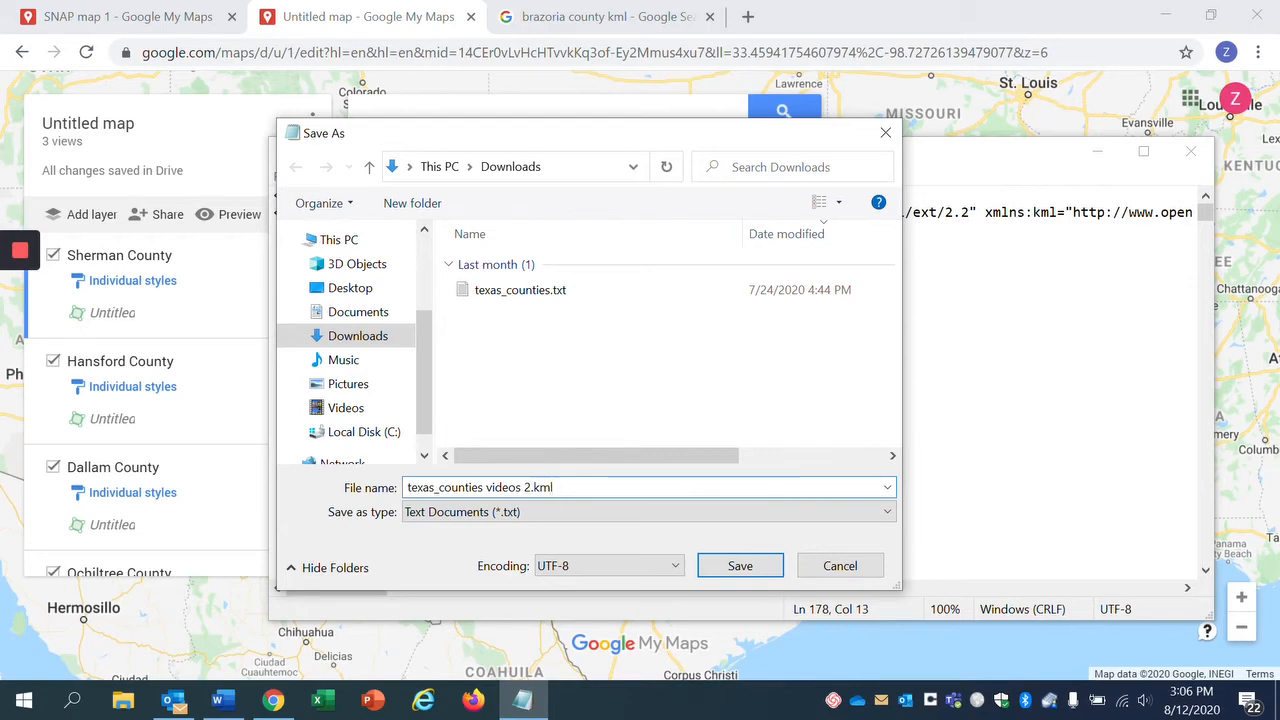
pyautogui.write('.kml')
# - Save the file in Downloads with the file type set to All Files, and close it
pyautogui.click(522, 512)
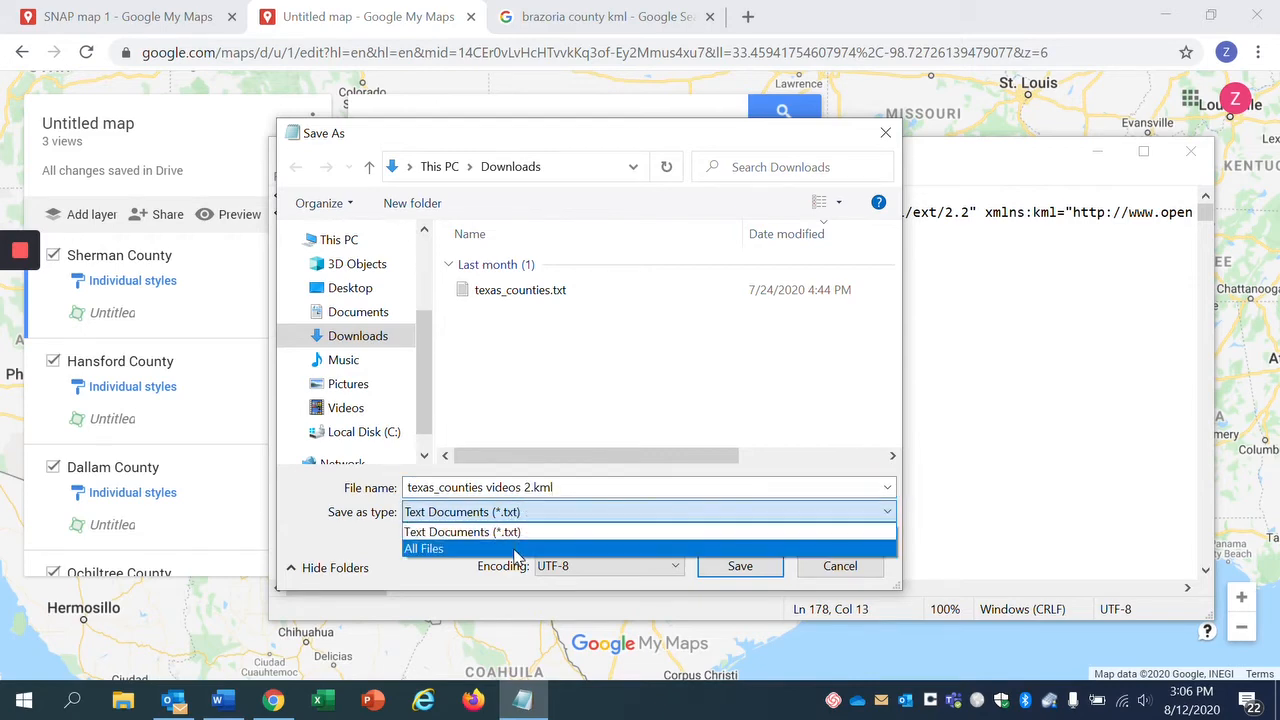
pyautogui.click(516, 549)
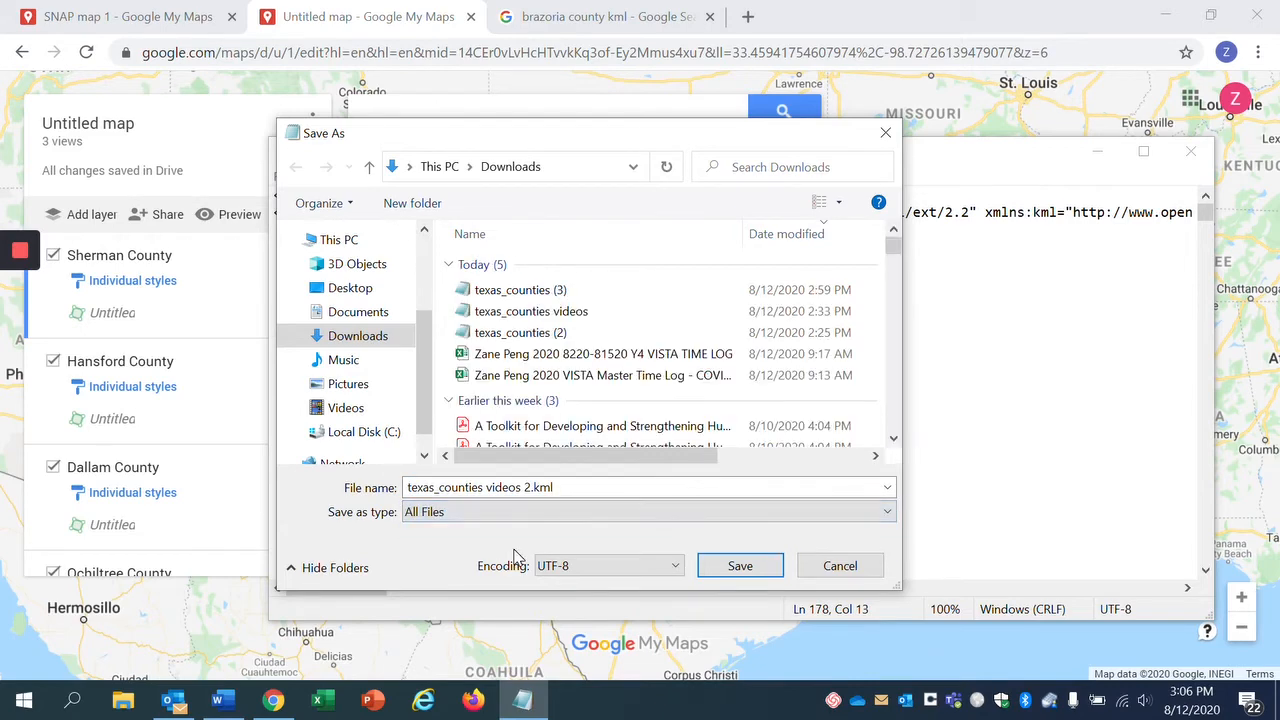
pyautogui.click(740, 566)
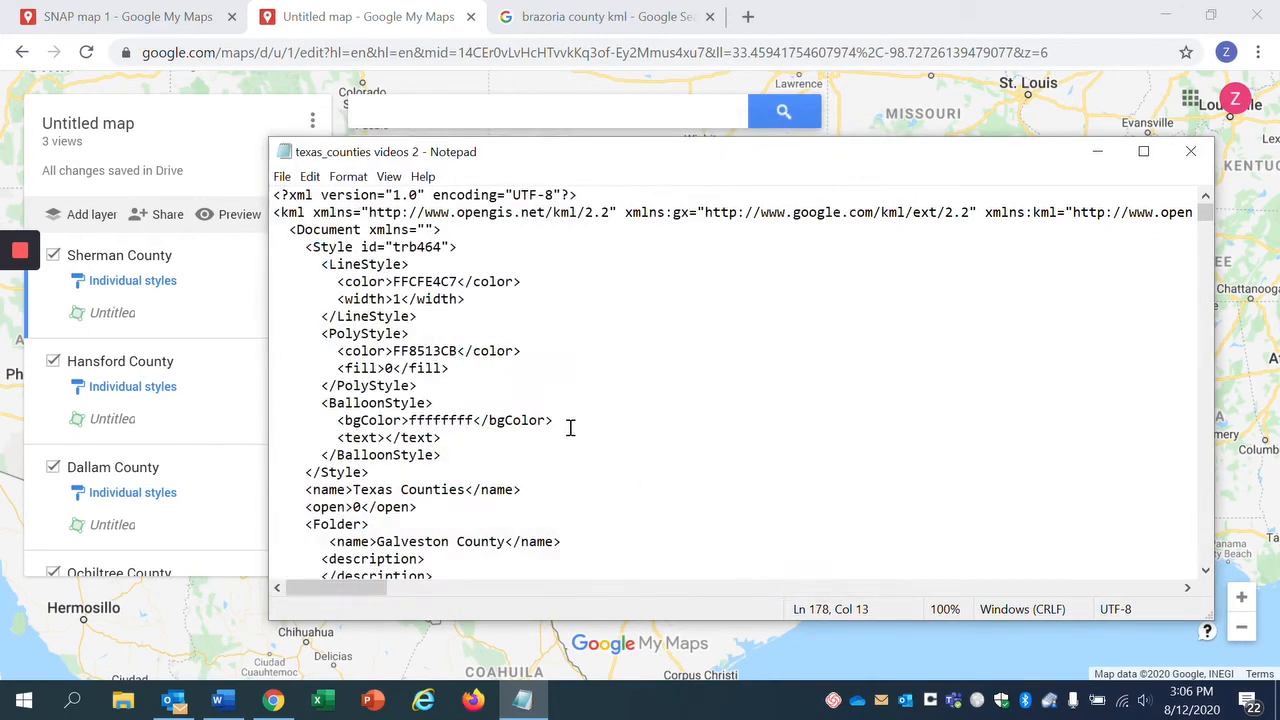
pyautogui.click(1191, 152)
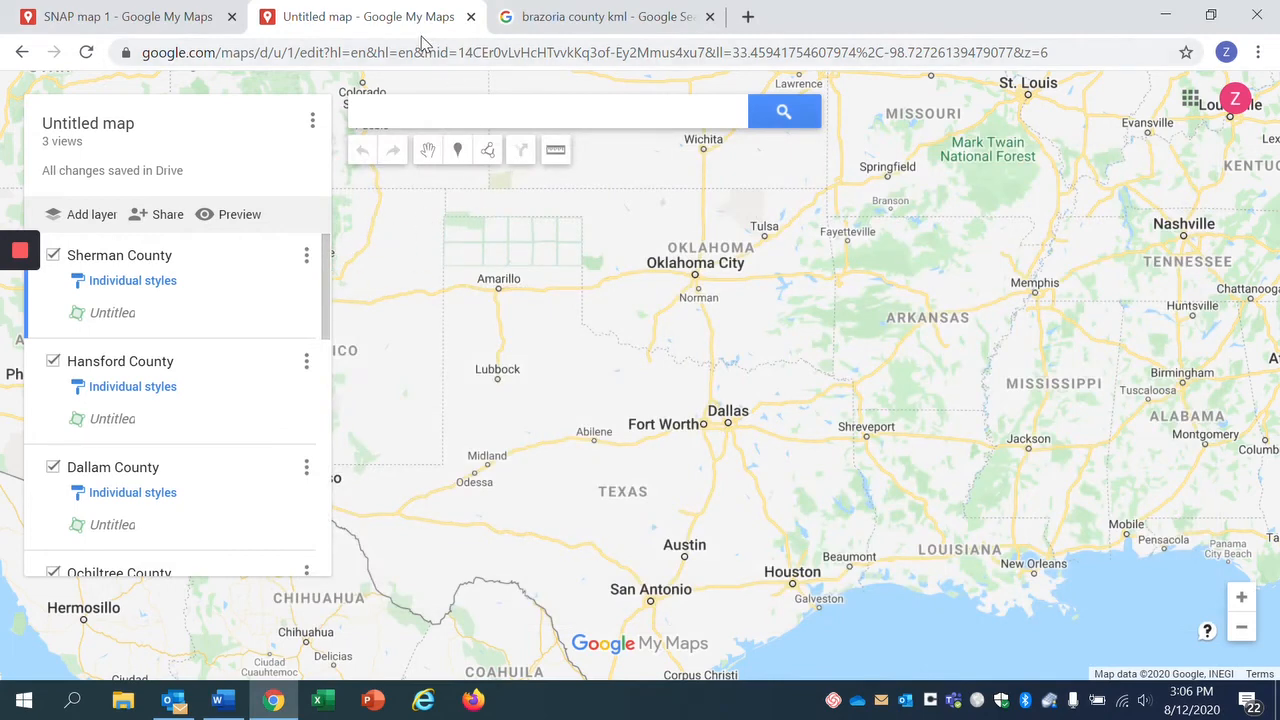
# - Delete all the county layers from the untitled map, from Sherman County through Moore County, confirming each deletion
pyautogui.click(307, 258)
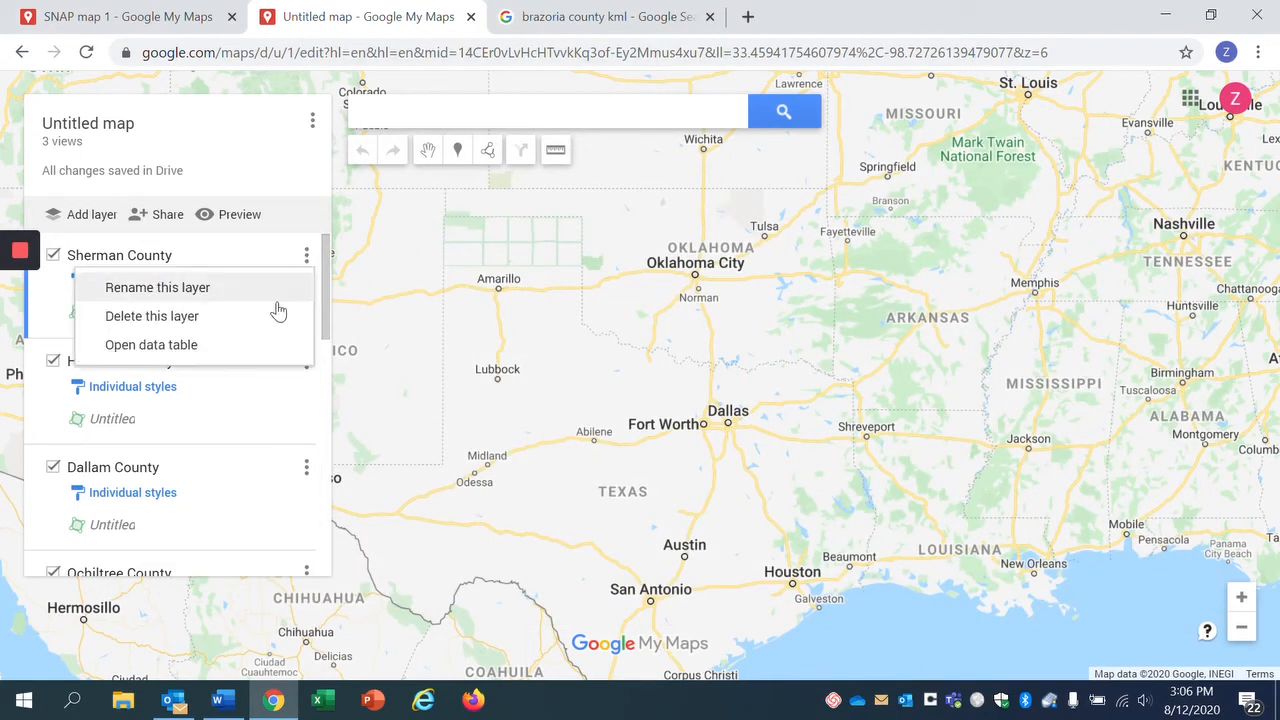
pyautogui.click(266, 316)
pyautogui.click(569, 409)
pyautogui.click(306, 258)
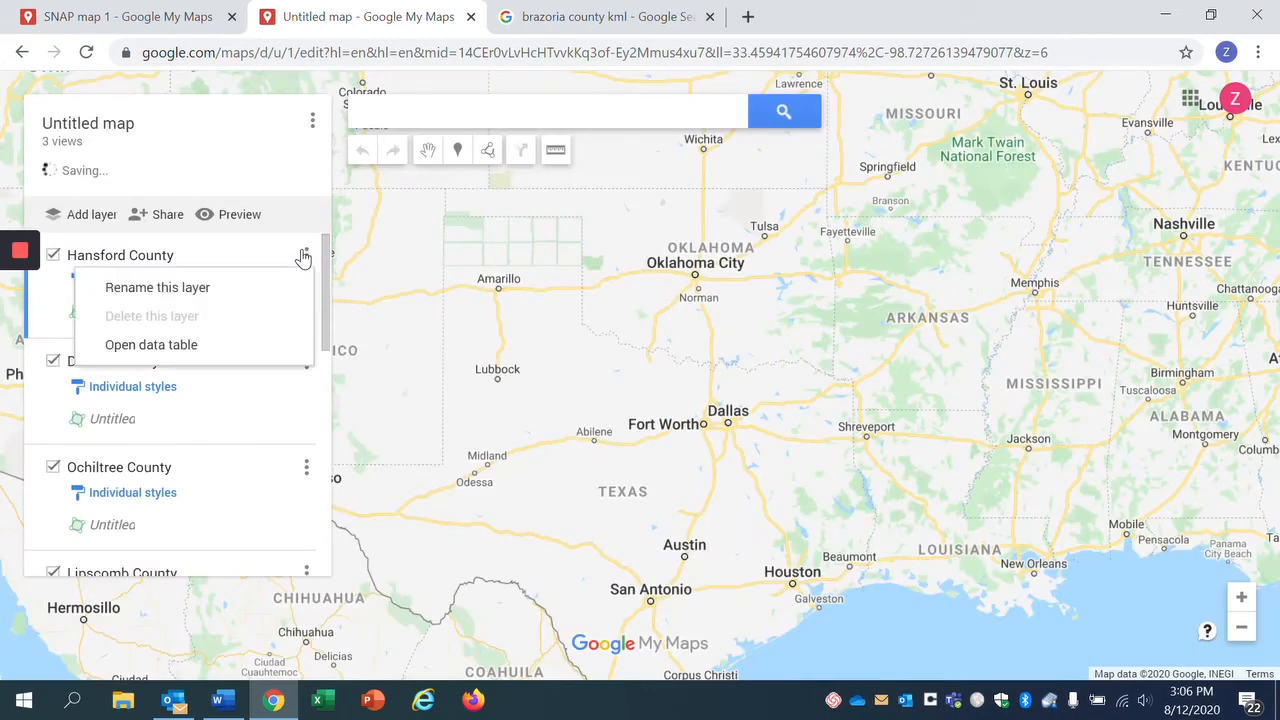
pyautogui.click(305, 258)
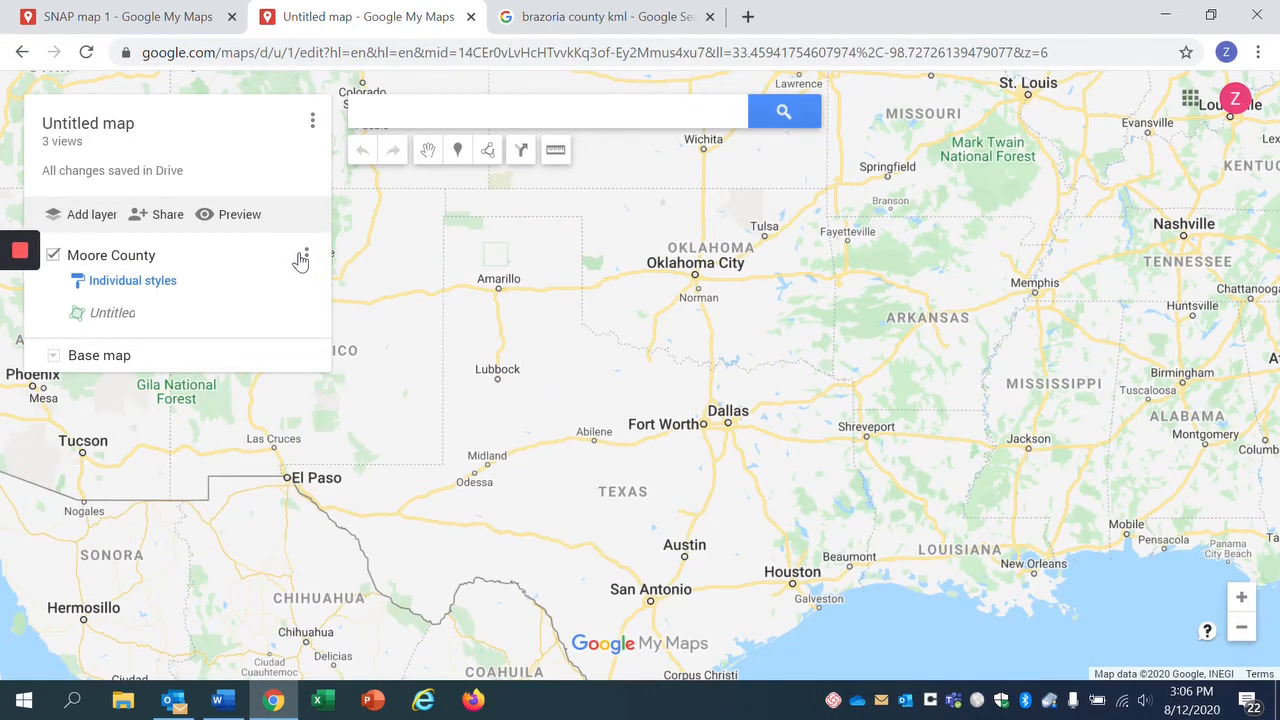
pyautogui.click(305, 258)
pyautogui.click(282, 316)
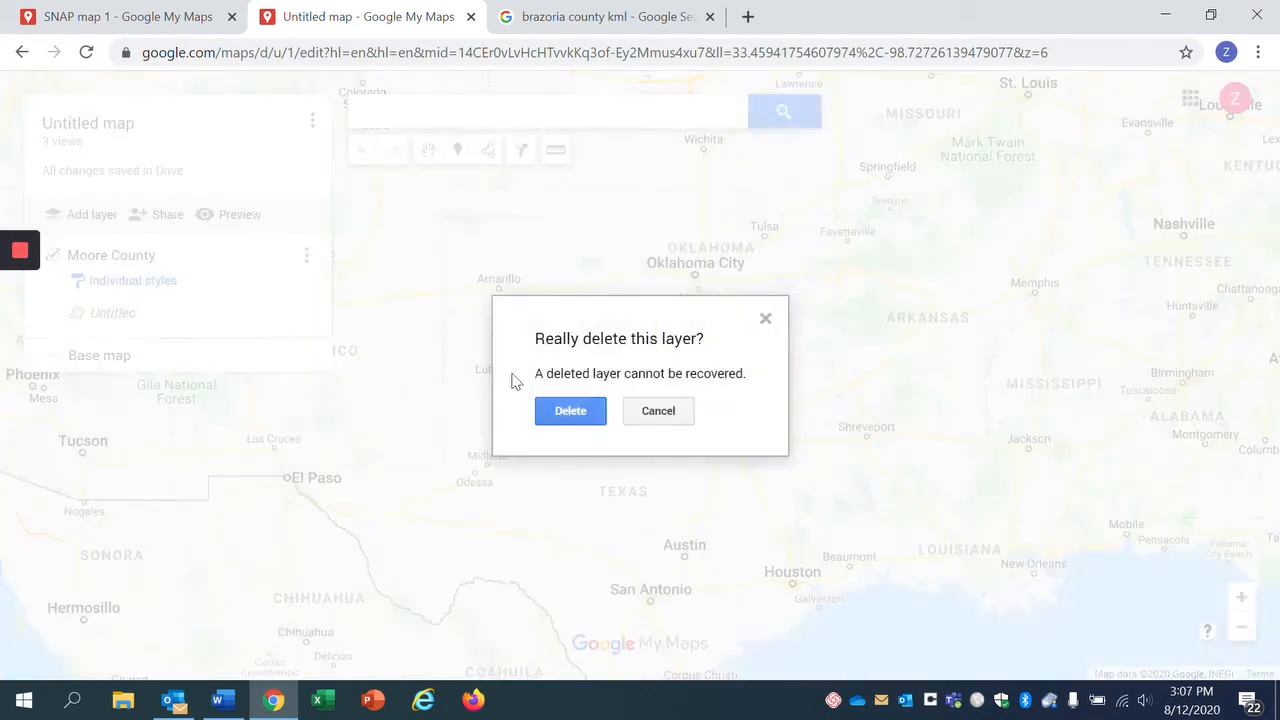
pyautogui.click(571, 407)
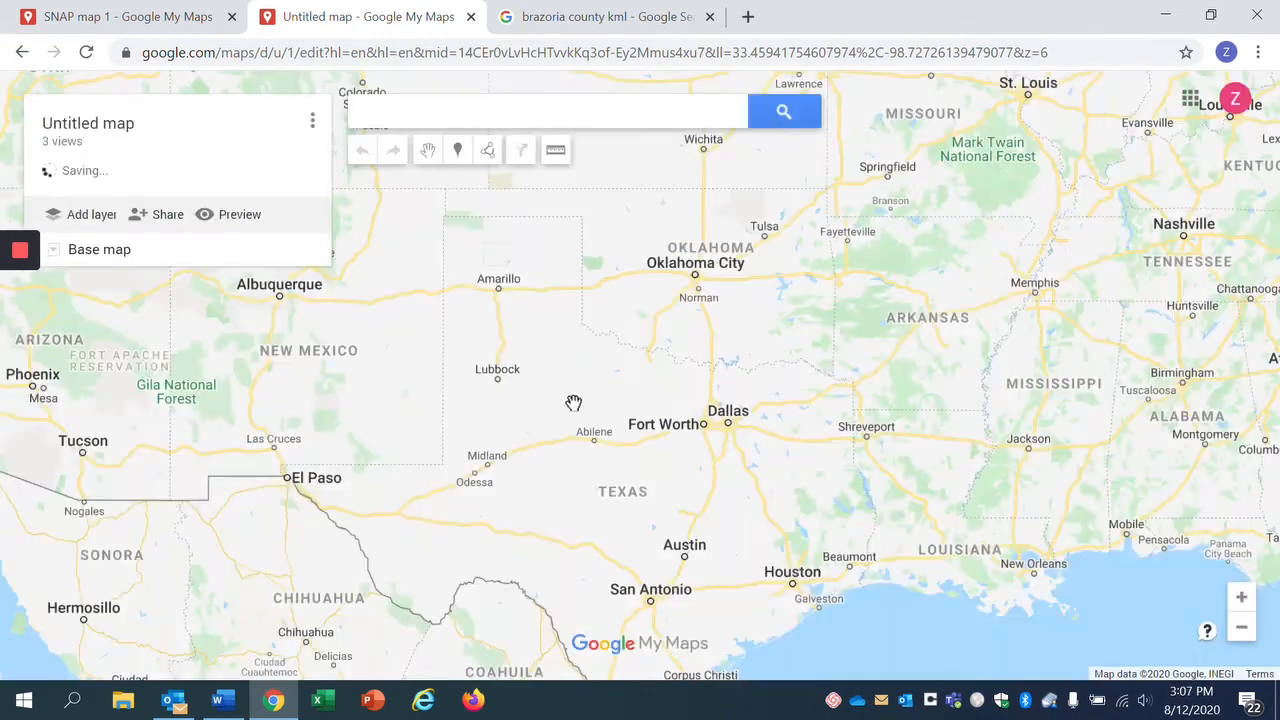
# - Add a new layer to the untitled map and import the "texas_counties videos 2" file from Downloads into it
pyautogui.click(85, 217)
pyautogui.click(106, 278)
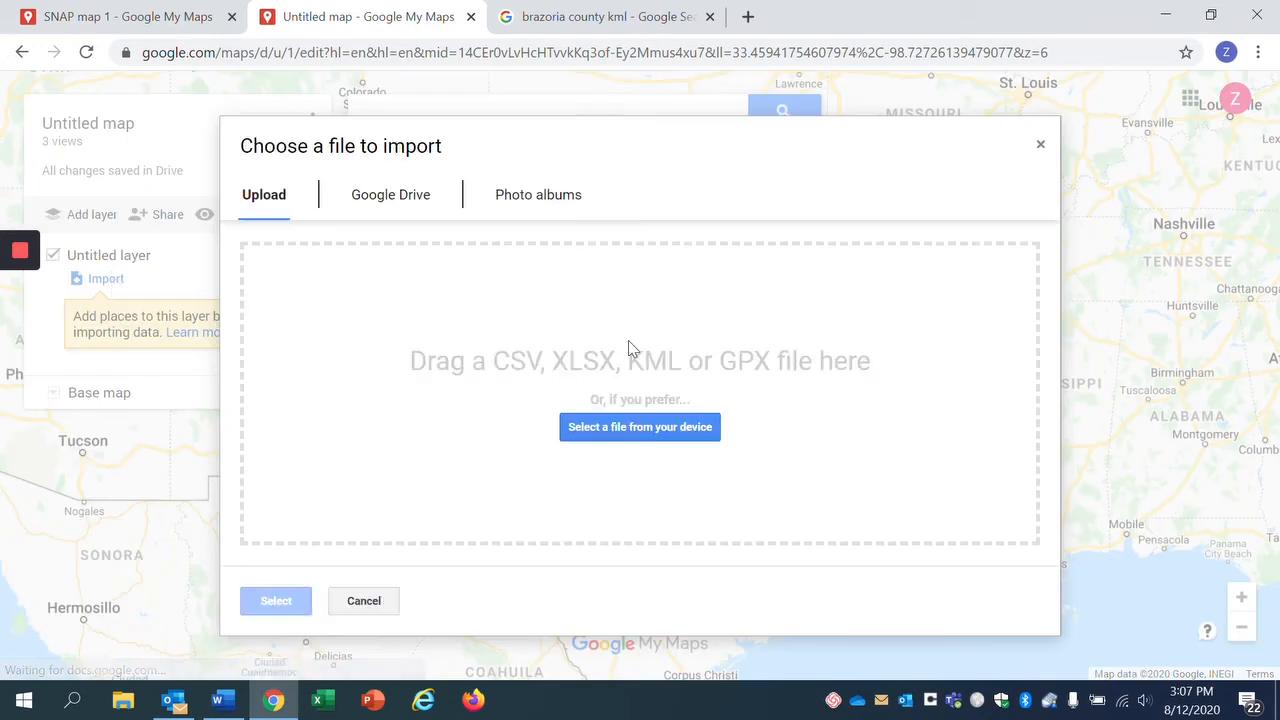
pyautogui.click(643, 428)
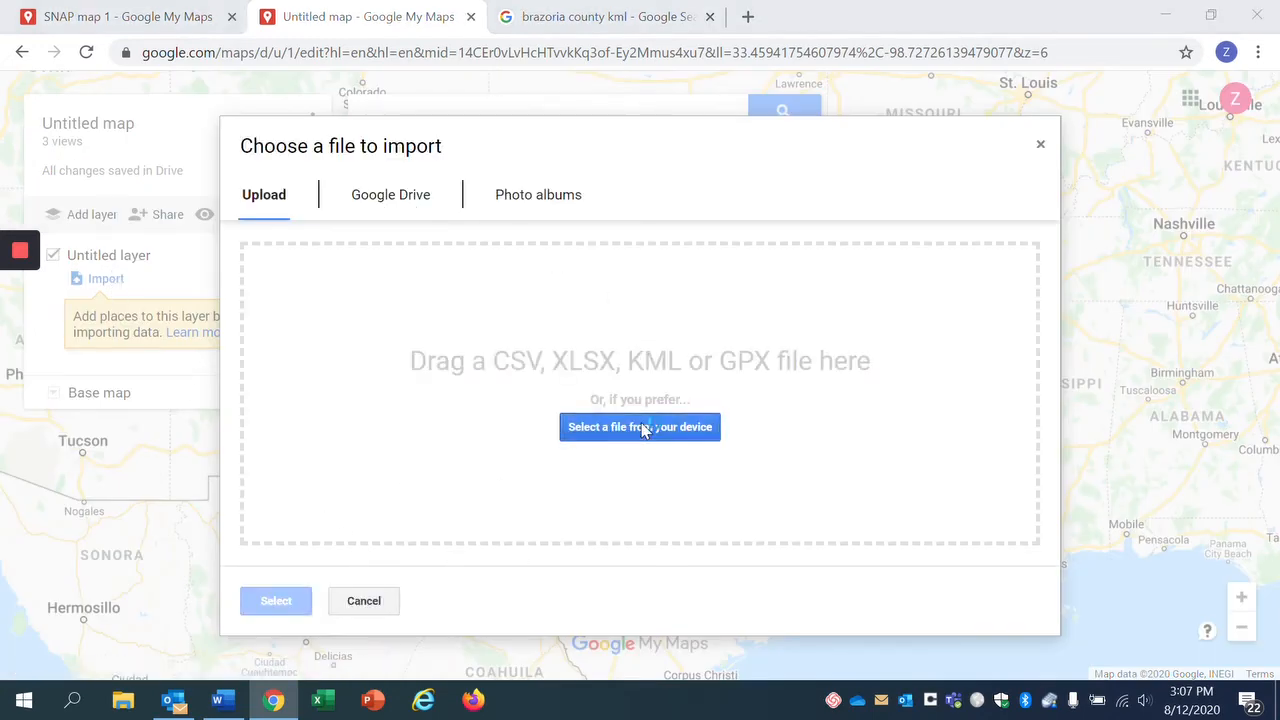
pyautogui.click(263, 176)
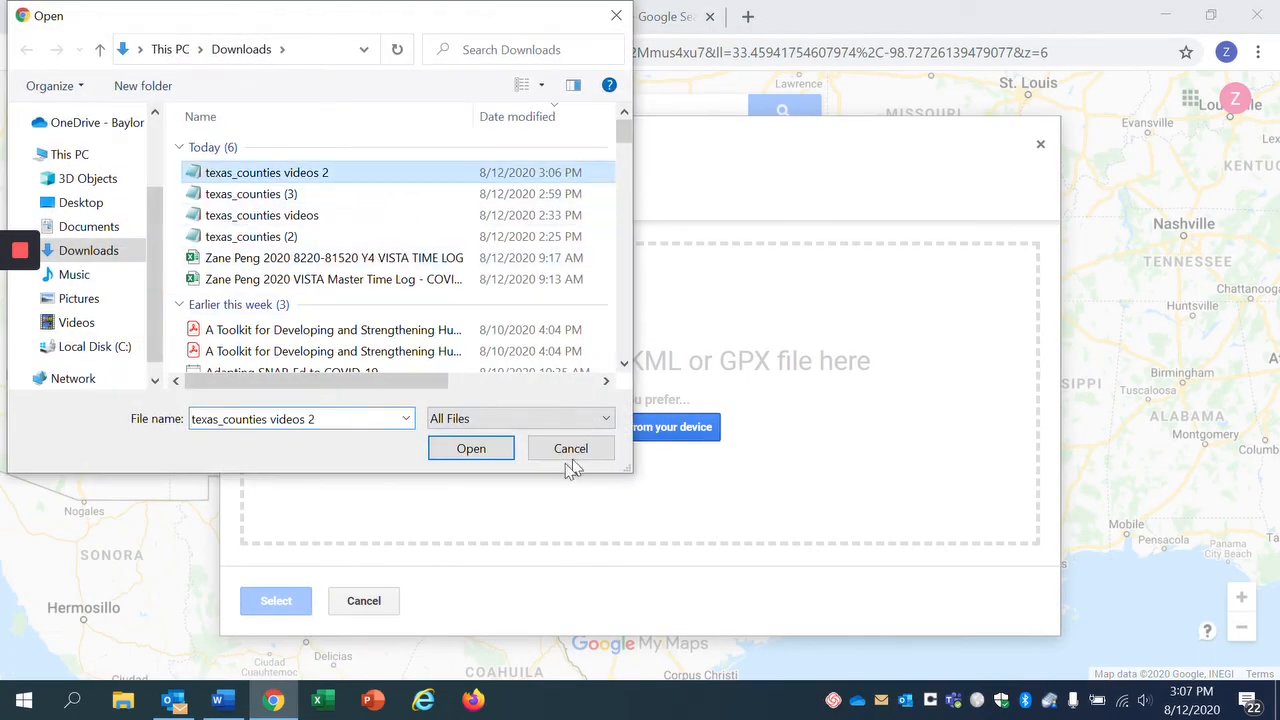
pyautogui.click(477, 449)
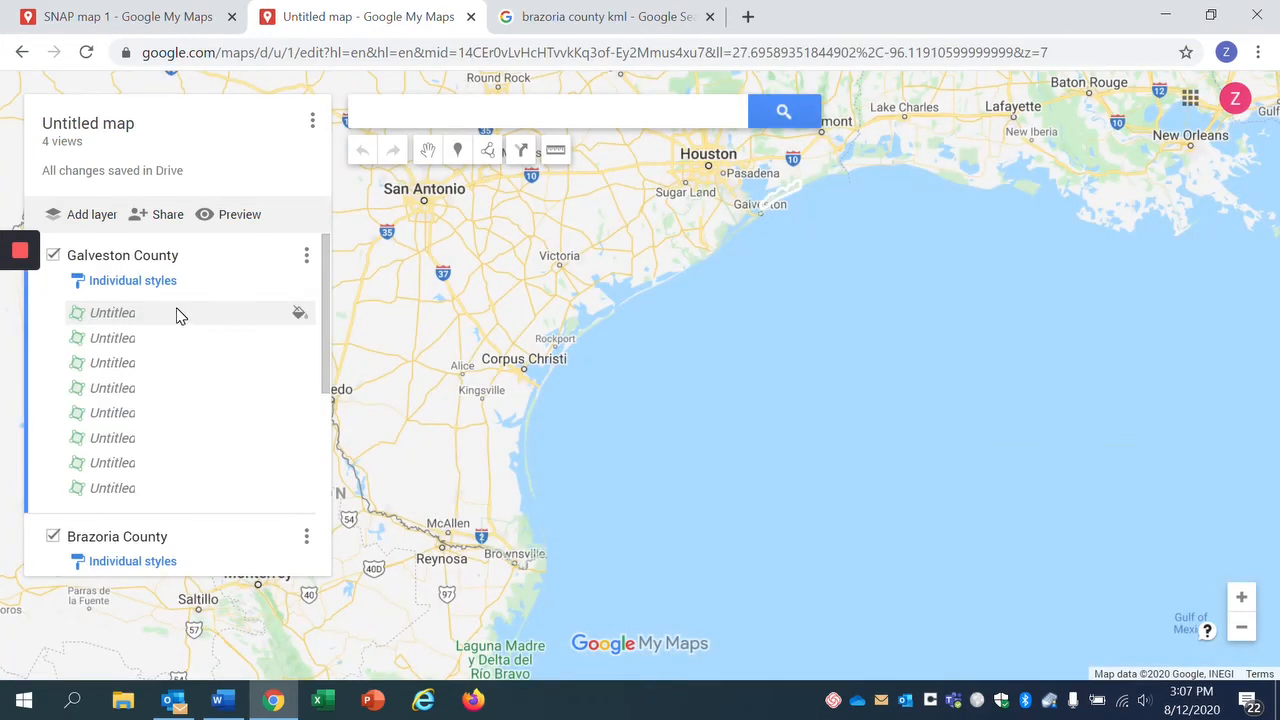
# - Check the details of the first shape in the Brazoria County layer and examine its outline on the map
pyautogui.scroll(-2, 178, 316)
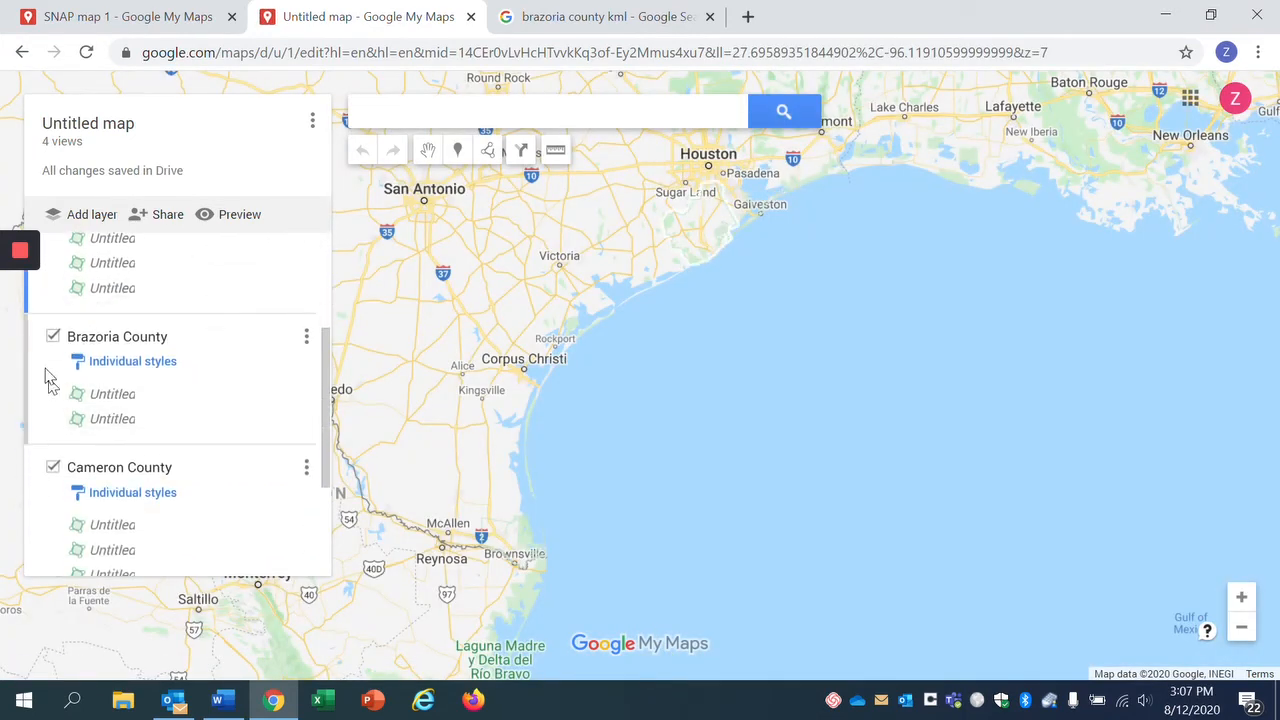
pyautogui.click(125, 400)
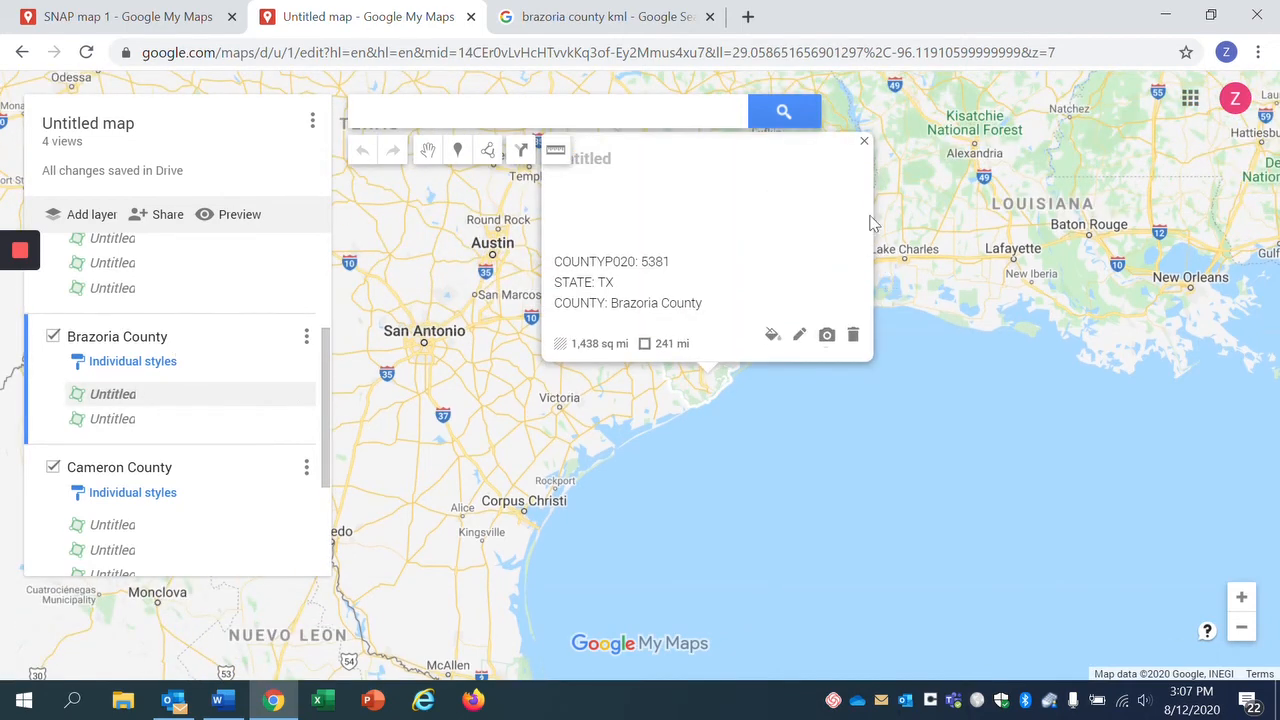
pyautogui.click(866, 147)
pyautogui.click(1241, 599)
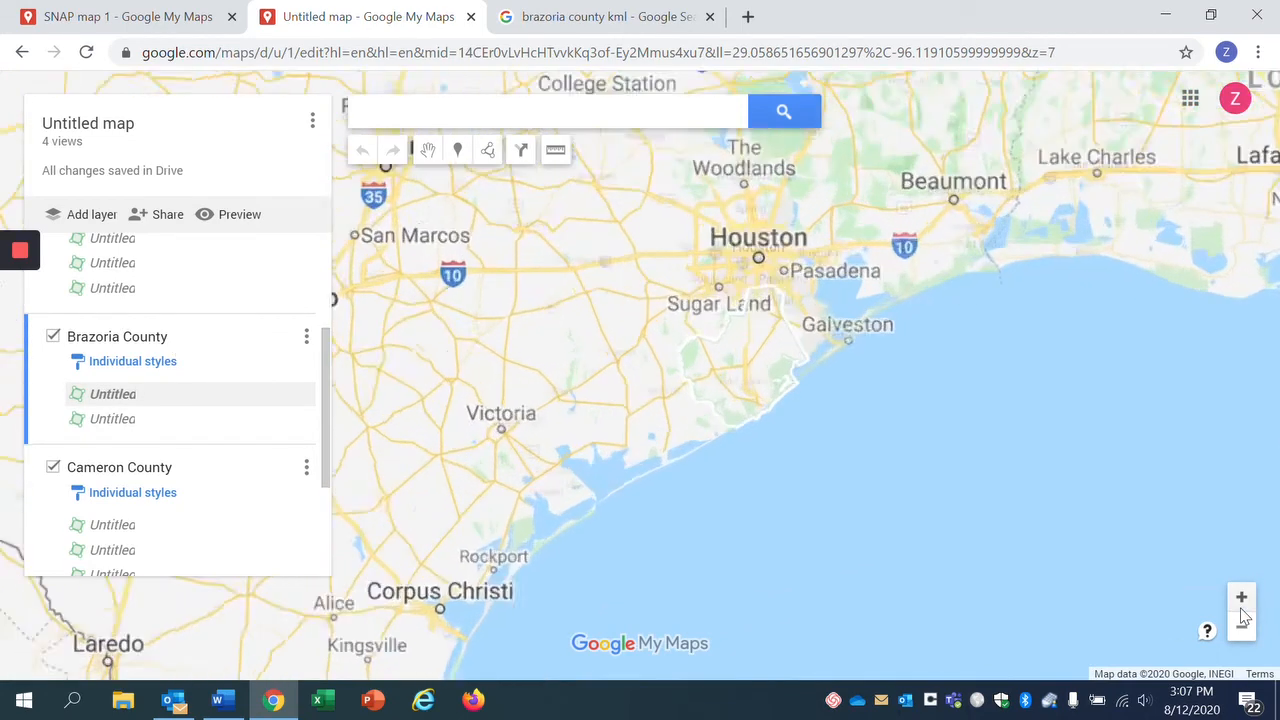
pyautogui.click(1241, 607)
pyautogui.moveTo(764, 380); pyautogui.dragTo(488, 446)
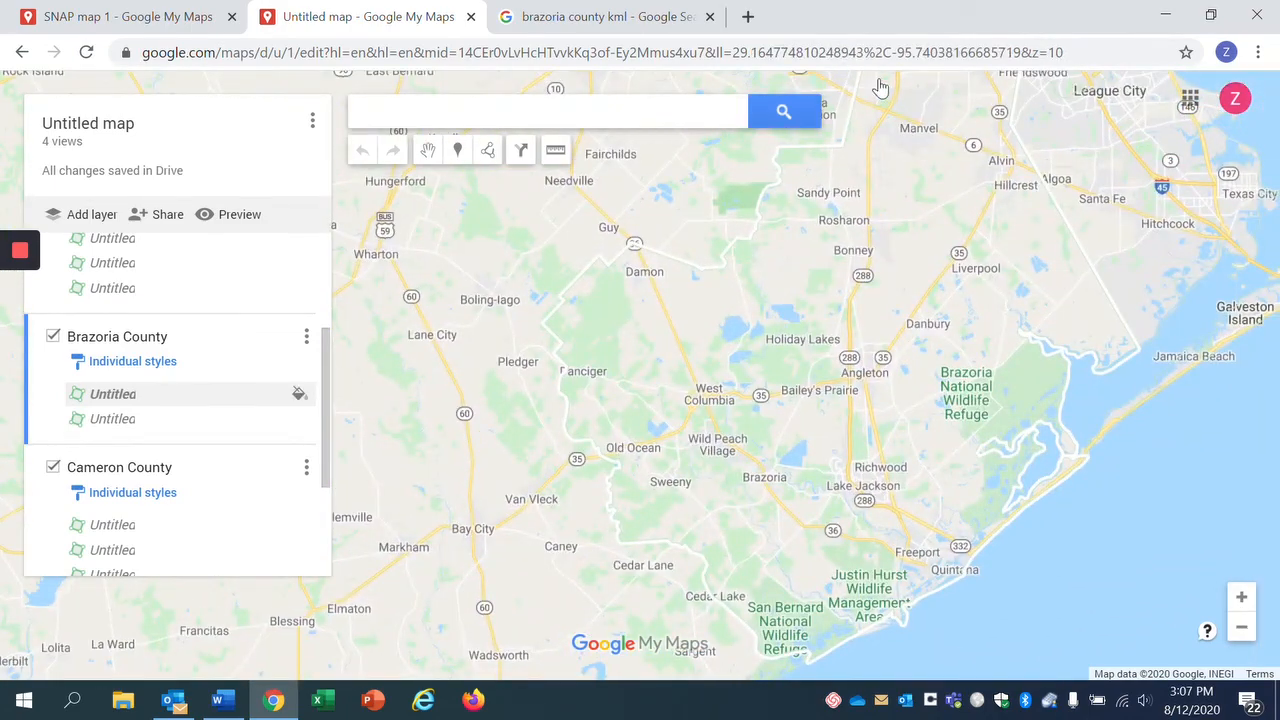
# - Recolor the first Brazoria County polygon light purple, adjust its polygon transparency and border width, and deselect it
pyautogui.click(298, 395)
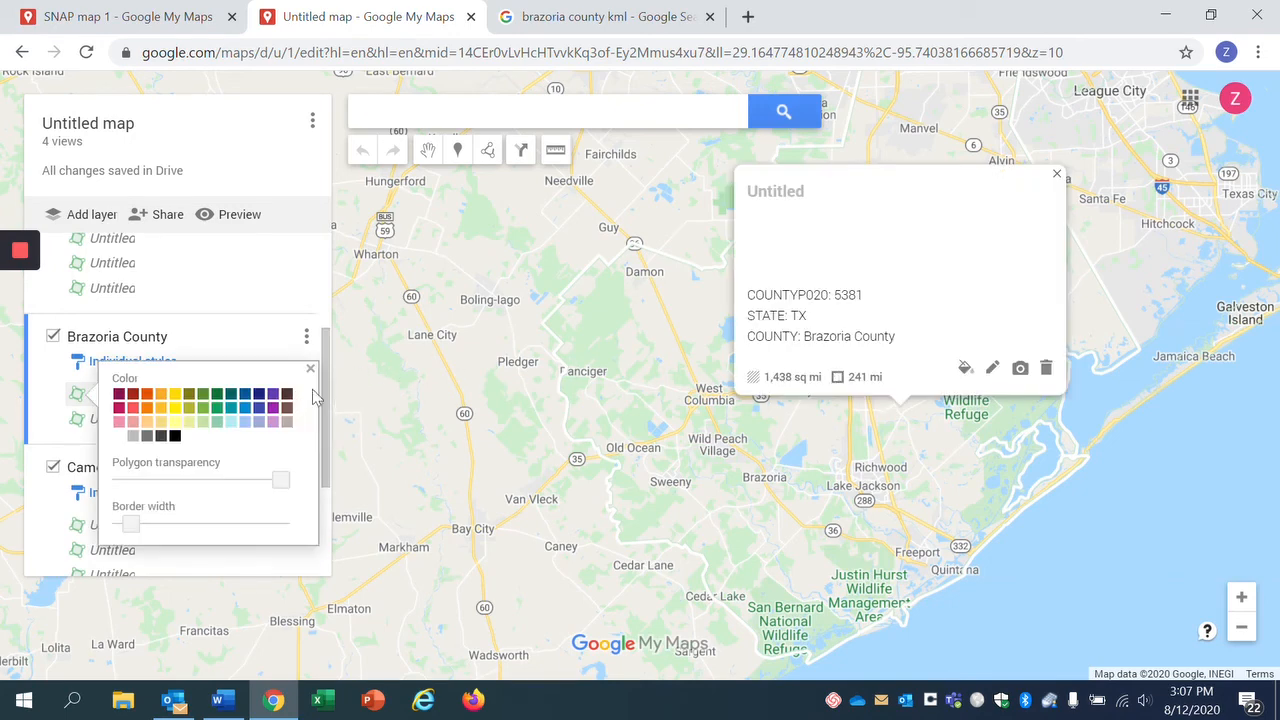
pyautogui.click(276, 426)
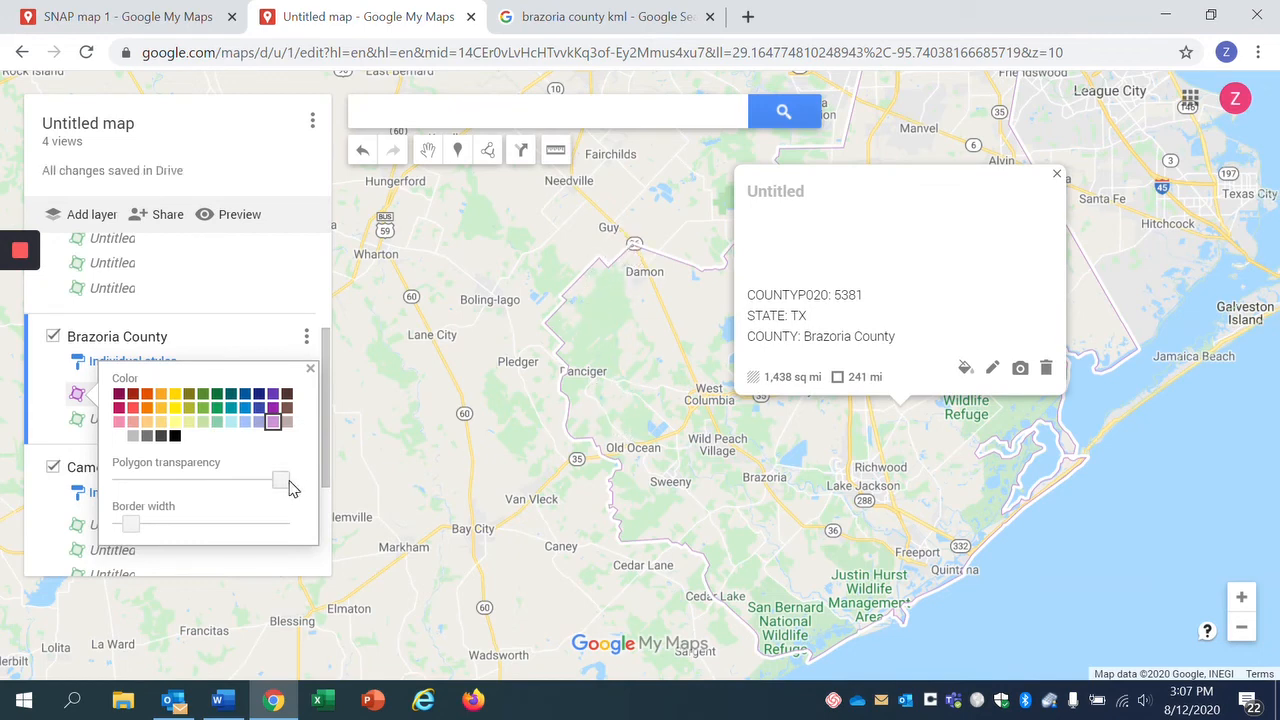
pyautogui.moveTo(290, 487); pyautogui.dragTo(306, 513)
pyautogui.moveTo(131, 526)
pyautogui.mouseDown()
pyautogui.moveTo(194, 528)
pyautogui.moveTo(136, 526)
pyautogui.mouseUp()
pyautogui.click(311, 372)
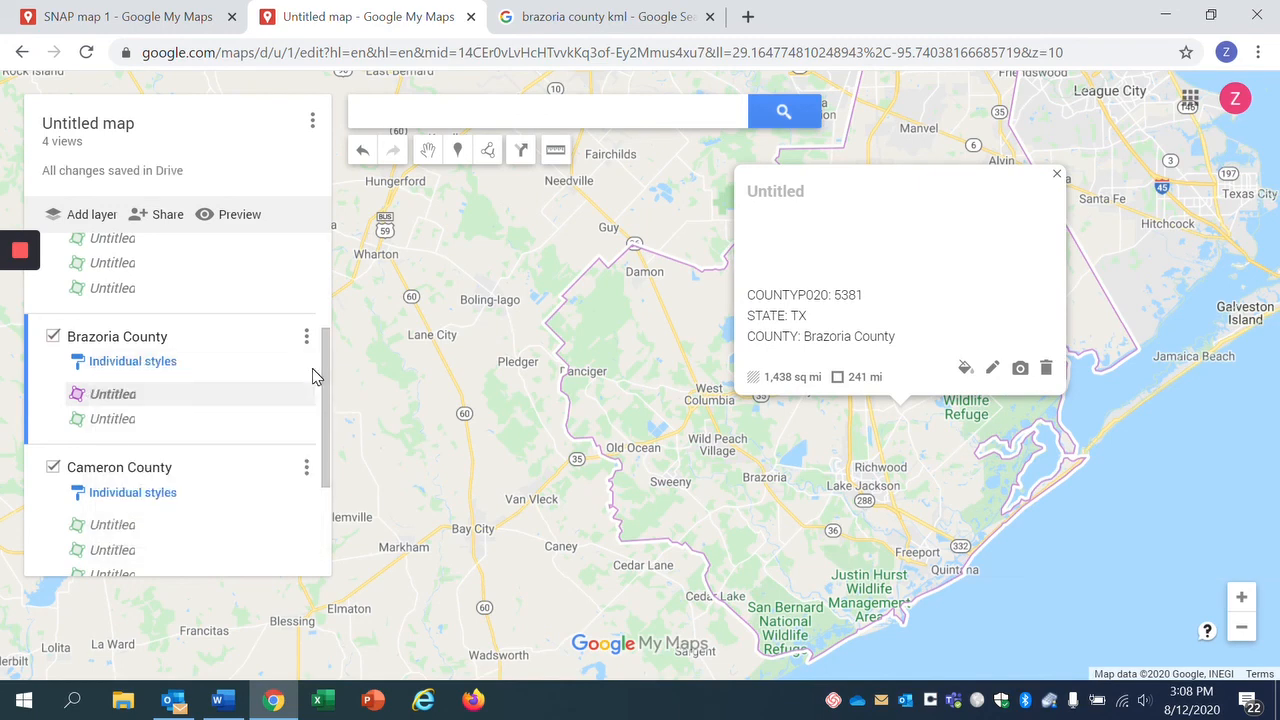
pyautogui.click(1057, 175)
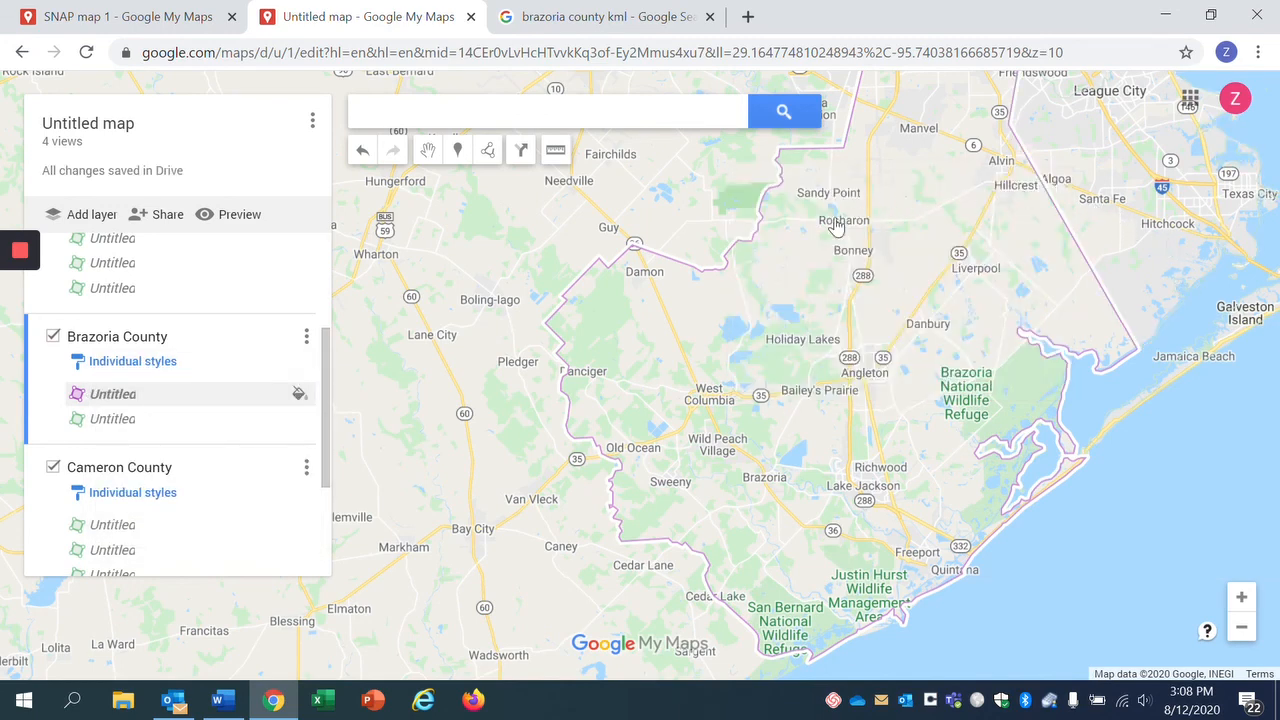
pyautogui.click(1188, 520)
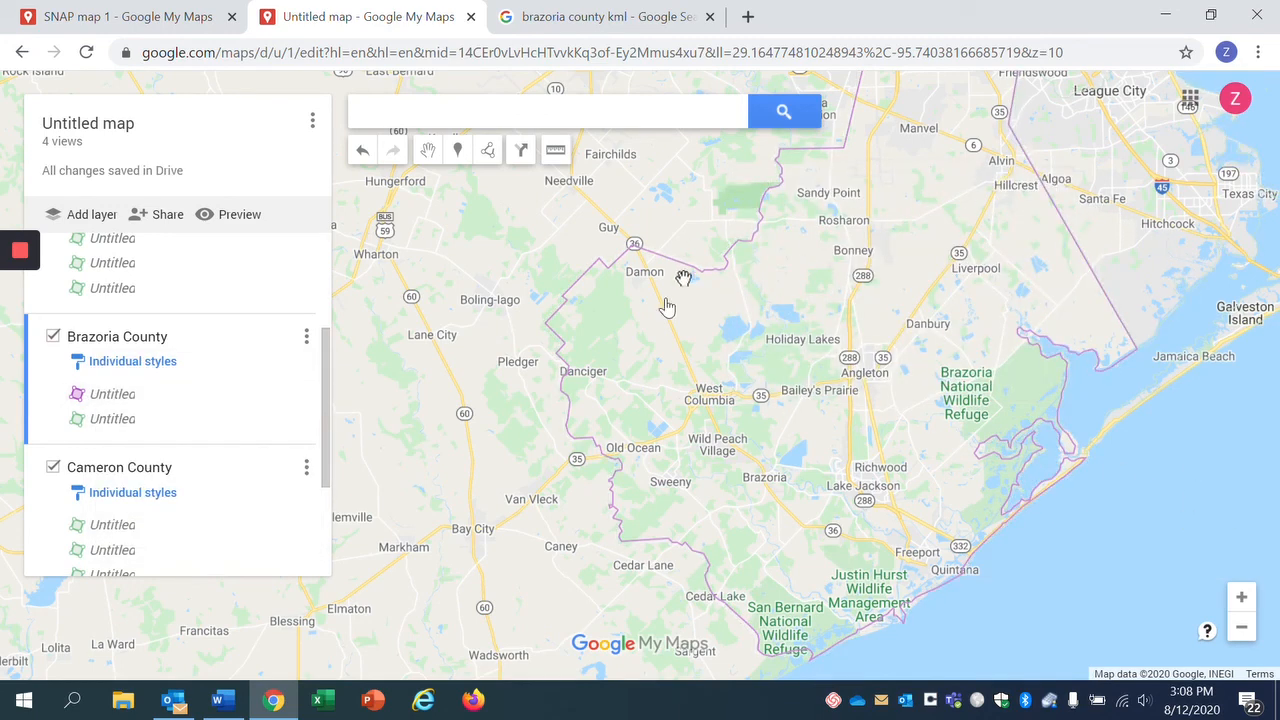